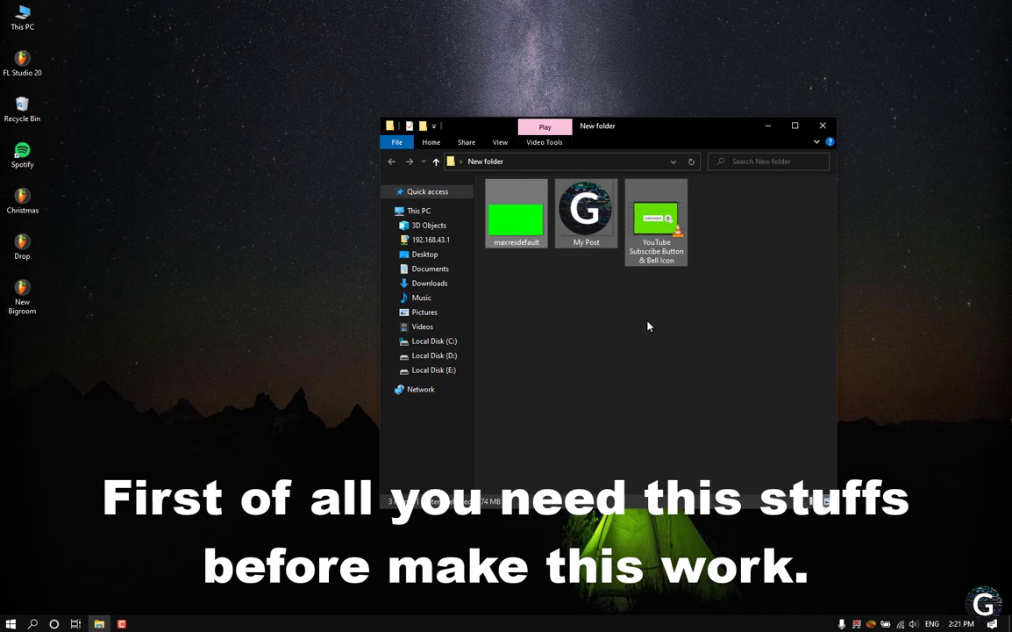
- Browse the New folder assets (maxresdefault, My Post, Subscribe video) and launch Premiere Pro
{"action": "left_click", "coordinate": [605, 389]}
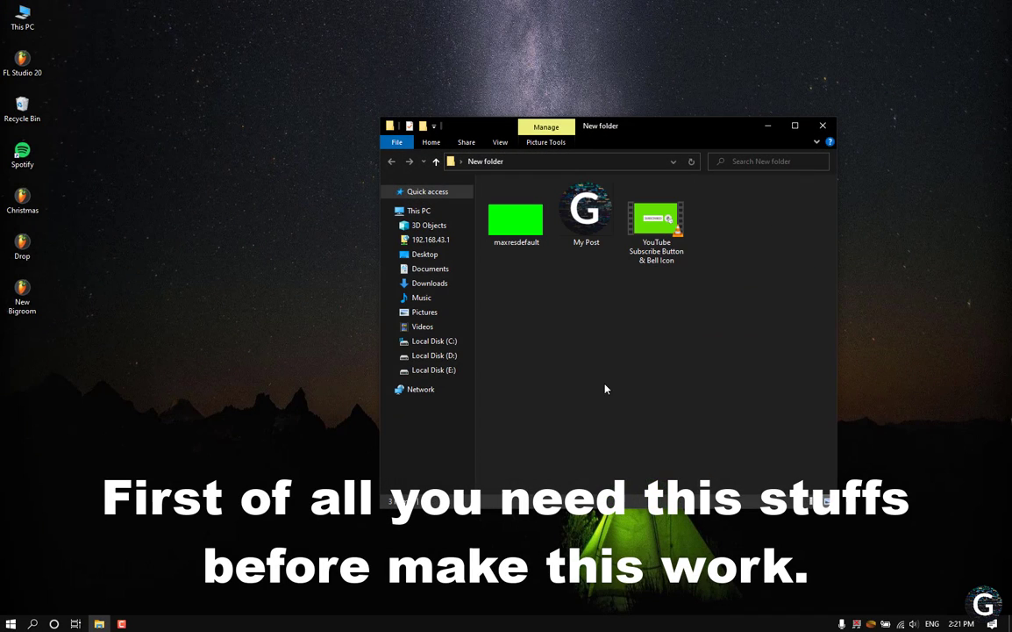
{"action": "left_click", "coordinate": [663, 233]}
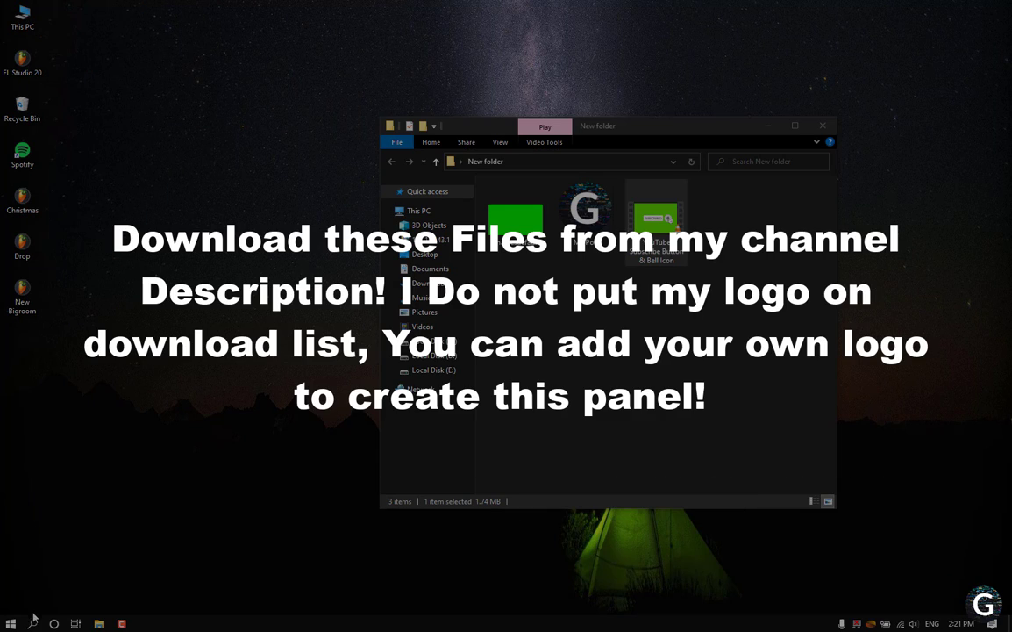
{"action": "left_click", "coordinate": [32, 620]}
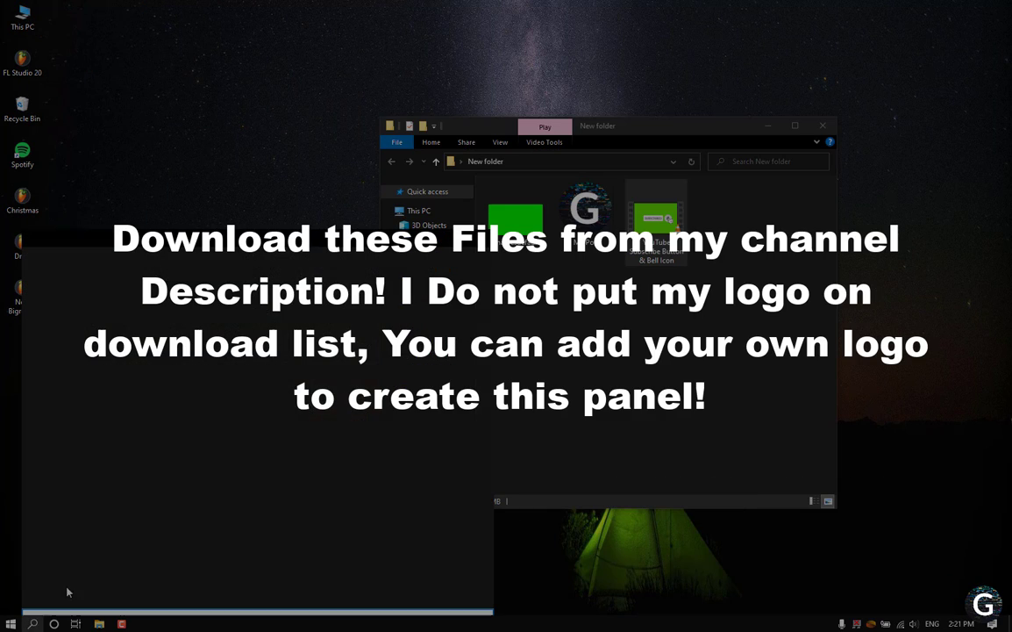
{"action": "left_click", "coordinate": [129, 403]}
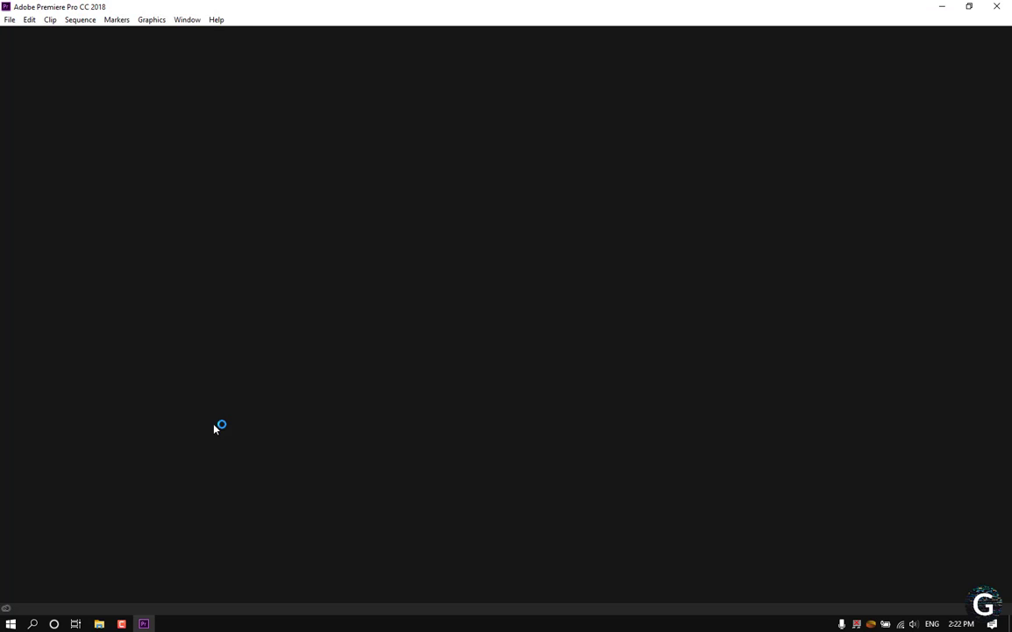
- Create a new Premiere Pro project named Animated
{"action": "left_click", "coordinate": [9, 19]}
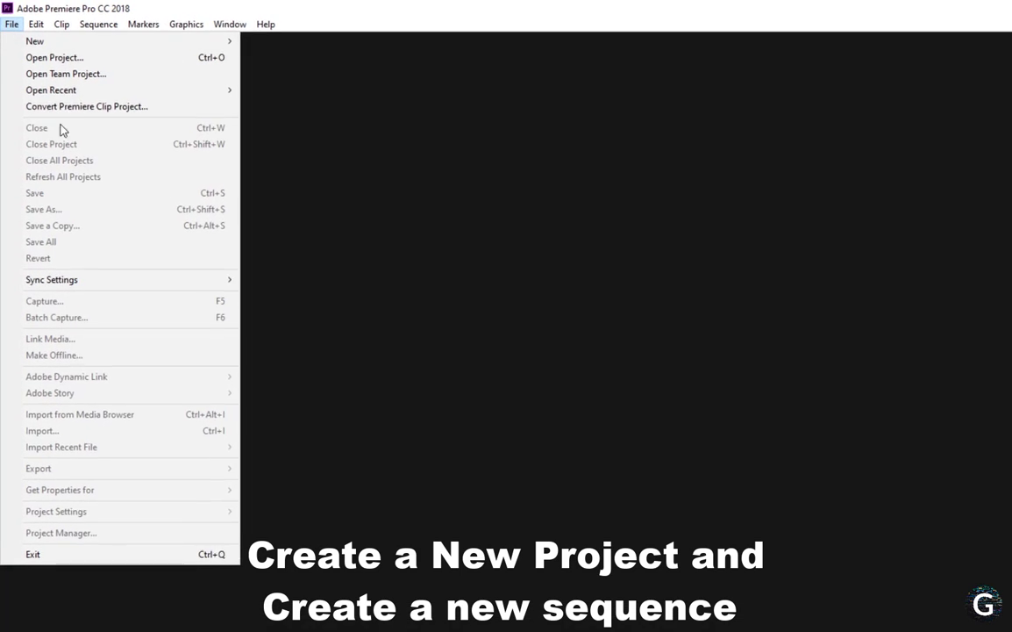
{"action": "mouse_move", "coordinate": [146, 39]}
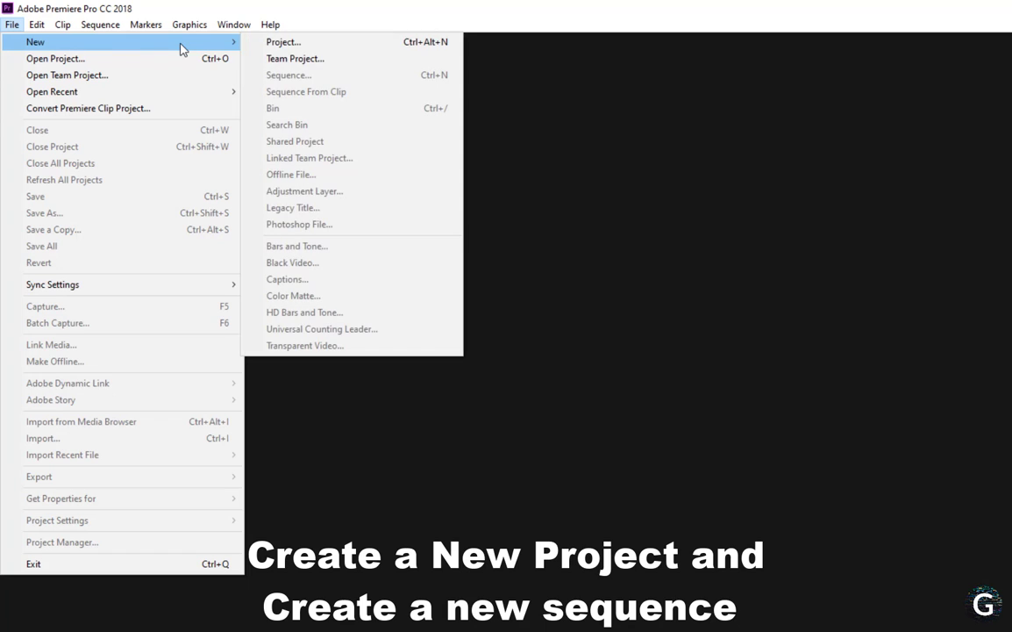
{"action": "left_click", "coordinate": [298, 42]}
{"action": "type", "text": "An"}
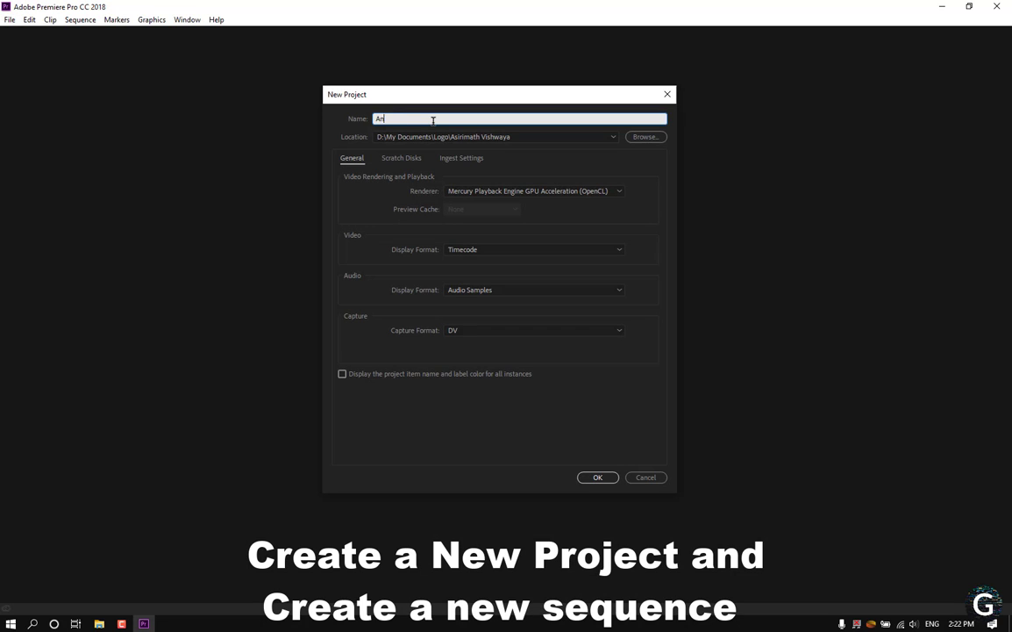
{"action": "type", "text": "imated"}
{"action": "left_click", "coordinate": [598, 476]}
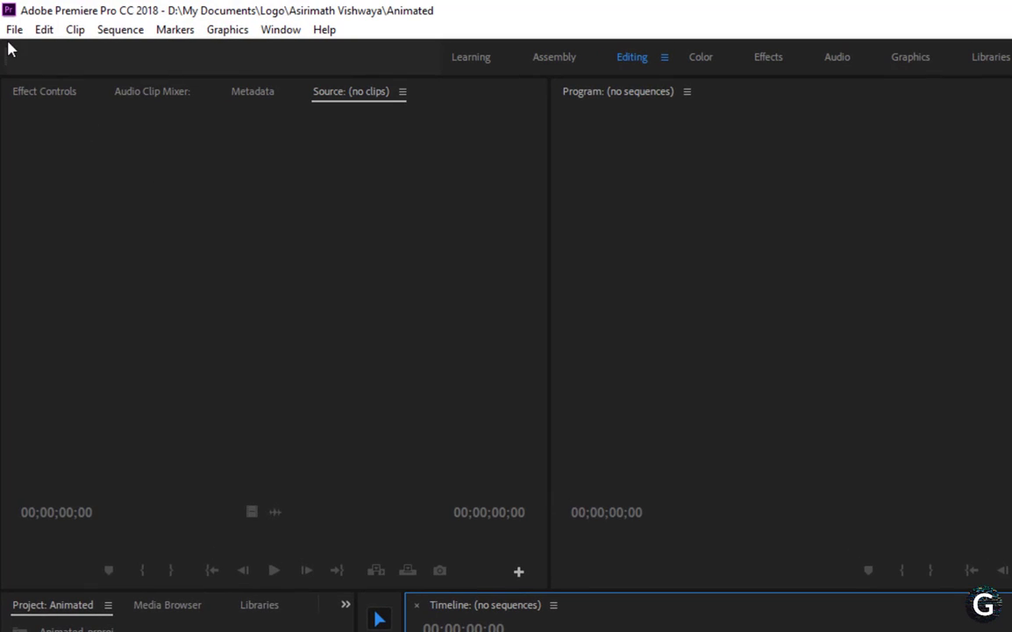
- Add a new sequence, Sequence 01, using the HDV 1080p30 preset
{"action": "left_click", "coordinate": [14, 30]}
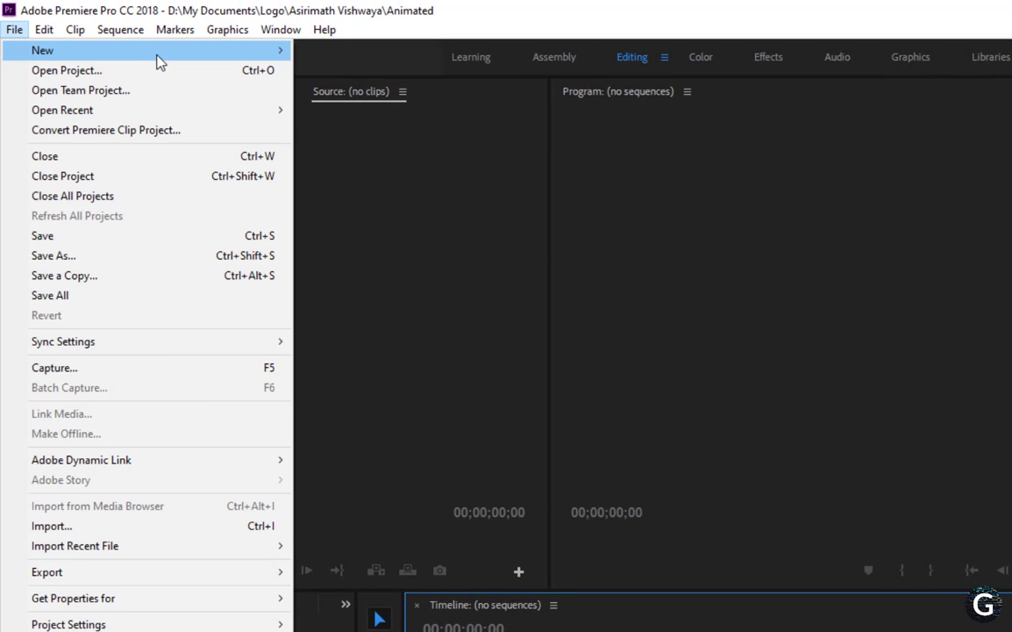
{"action": "mouse_move", "coordinate": [158, 54]}
{"action": "left_click", "coordinate": [373, 91]}
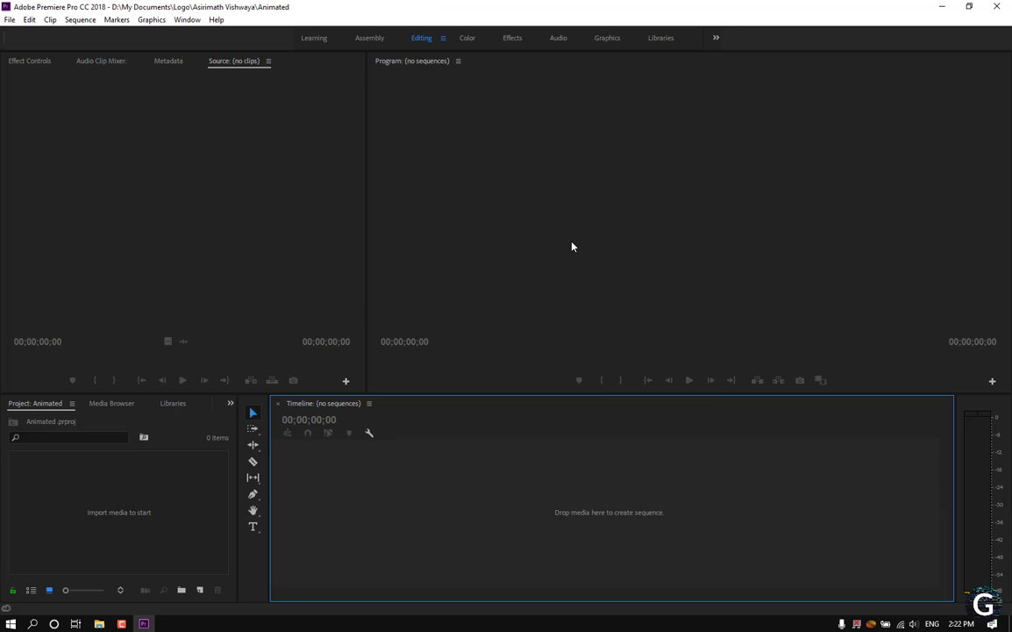
{"action": "left_click", "coordinate": [378, 350]}
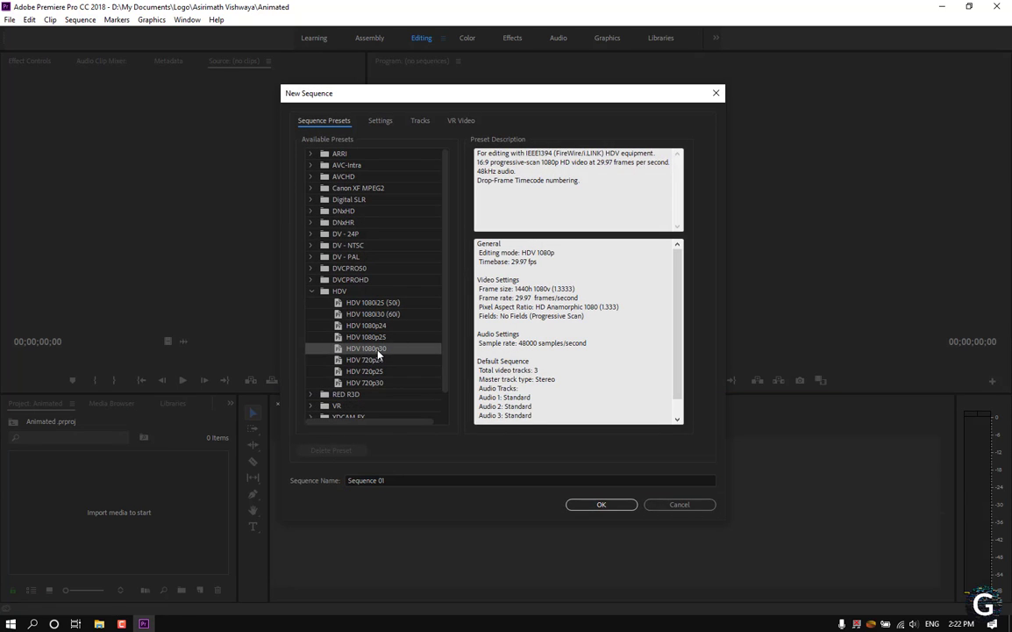
{"action": "left_click", "coordinate": [589, 506]}
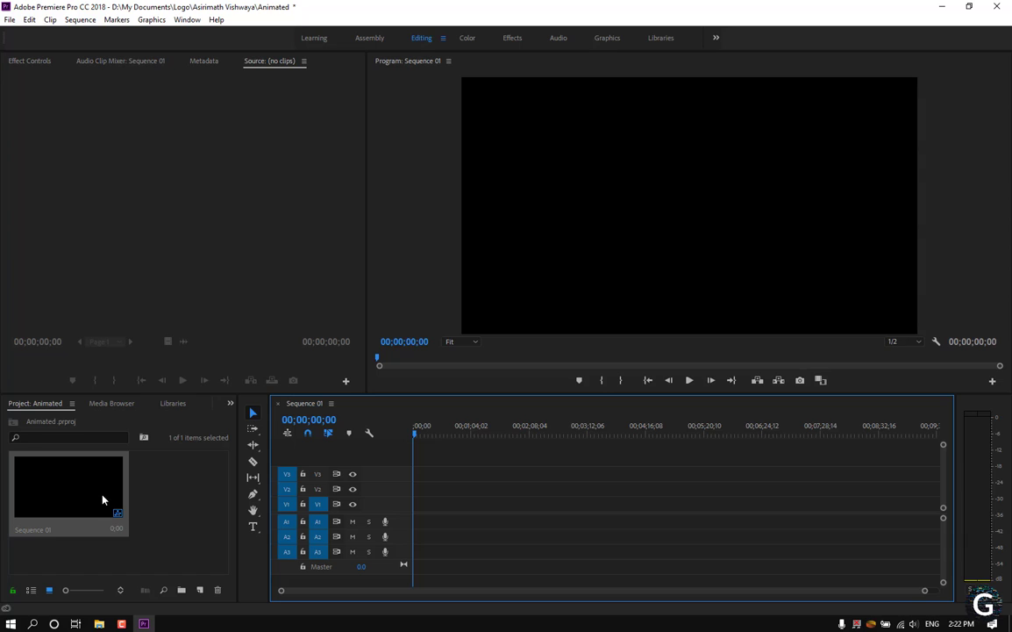
- Create a new legacy title named White Background
{"action": "left_click", "coordinate": [11, 21]}
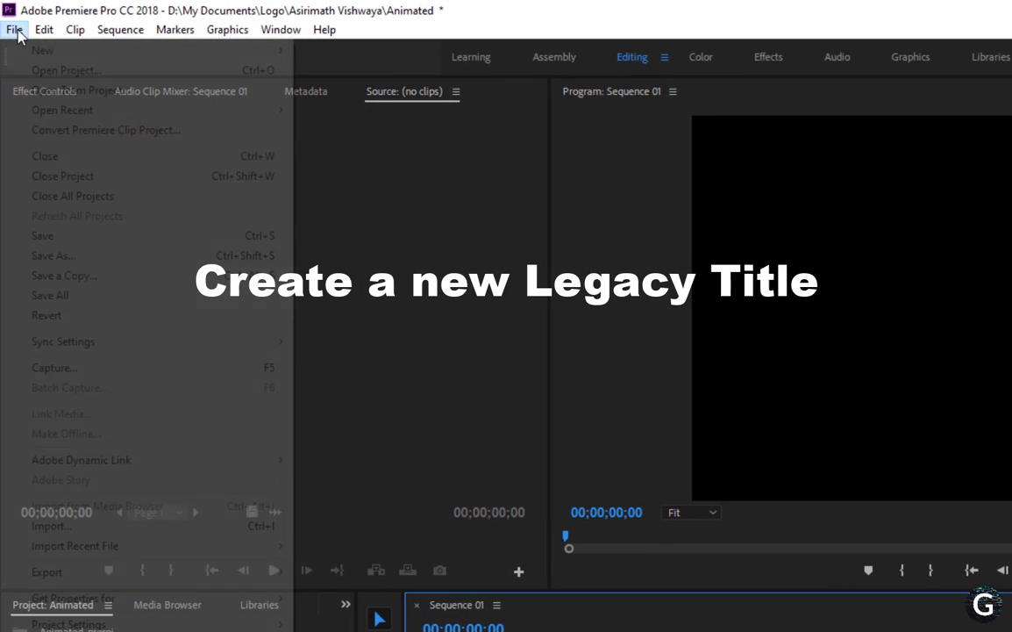
{"action": "mouse_move", "coordinate": [192, 54]}
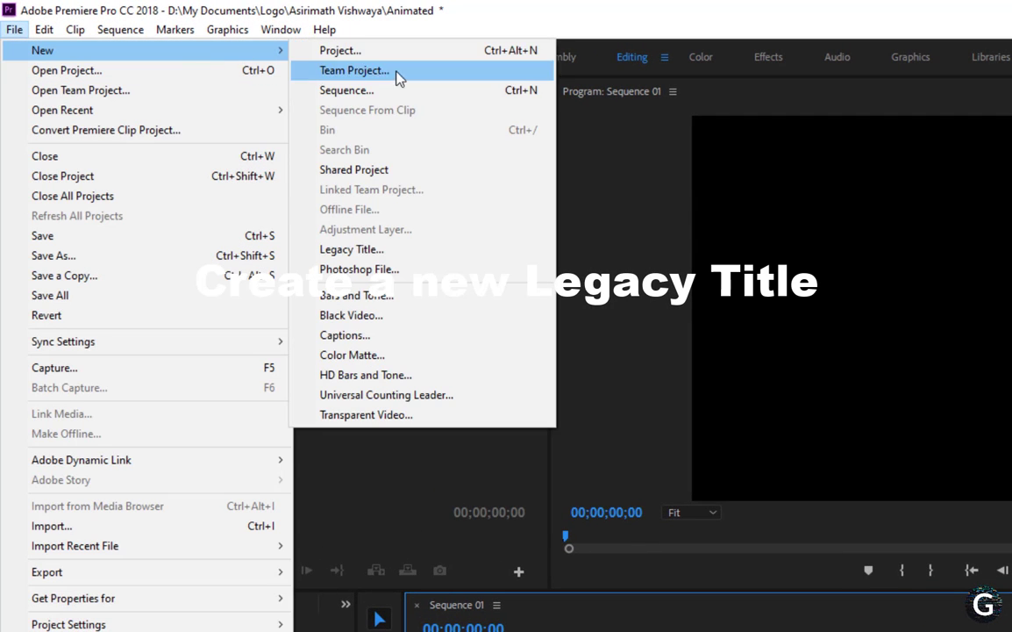
{"action": "left_click", "coordinate": [396, 251]}
{"action": "type", "text": "White Ba"}
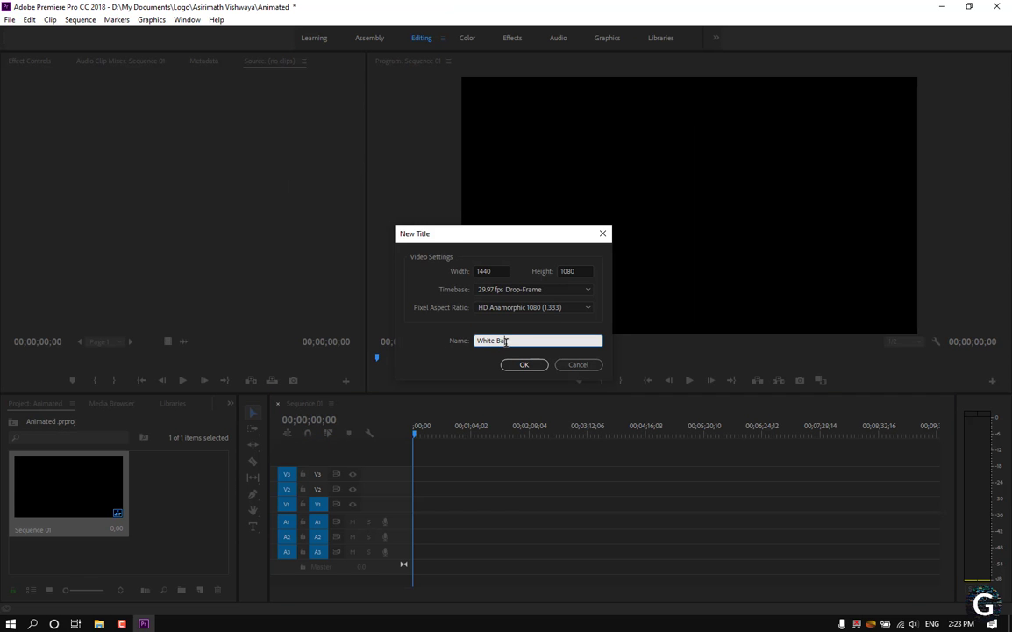
{"action": "type", "text": "ckground"}
{"action": "key", "text": "Return"}
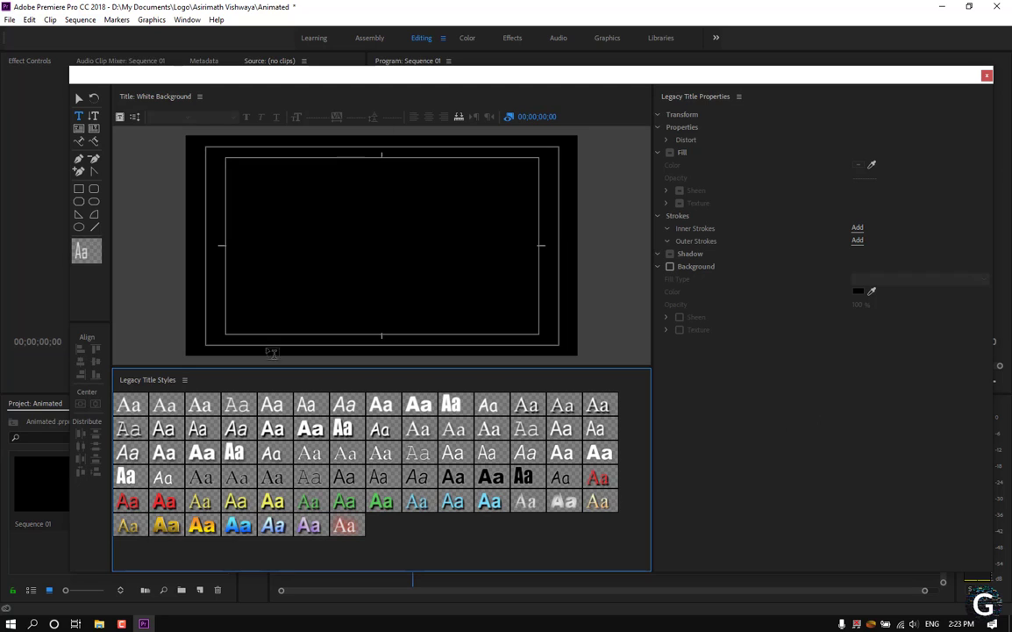
- Draw a wide white rectangle across the lower part of the frame
{"action": "left_click", "coordinate": [78, 189]}
{"action": "left_click_drag", "start_coordinate": [225, 283], "coordinate": [454, 335]}
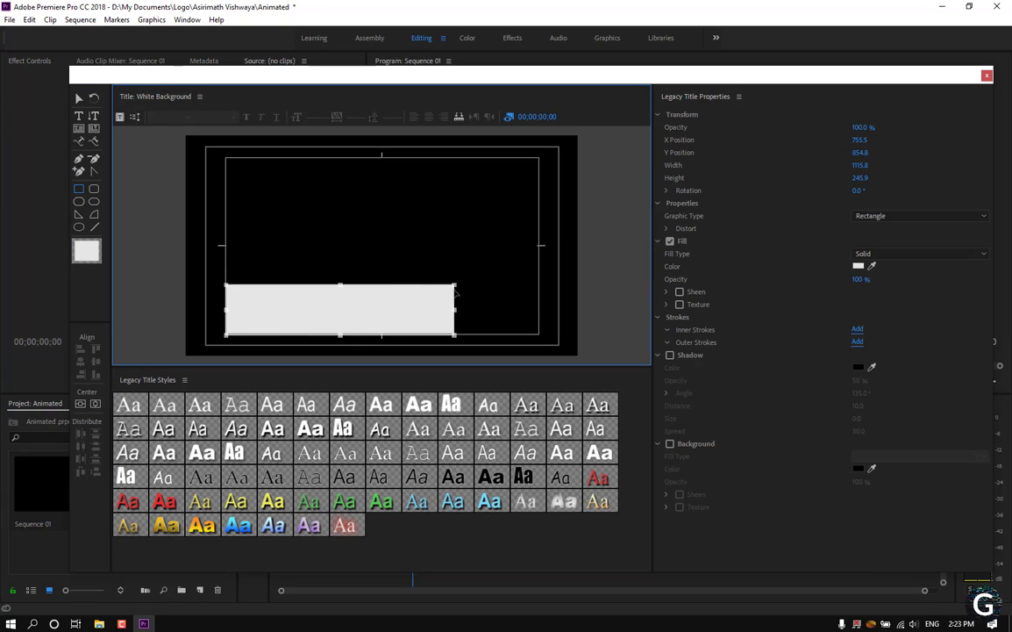
{"action": "left_click_drag", "start_coordinate": [456, 289], "coordinate": [539, 269]}
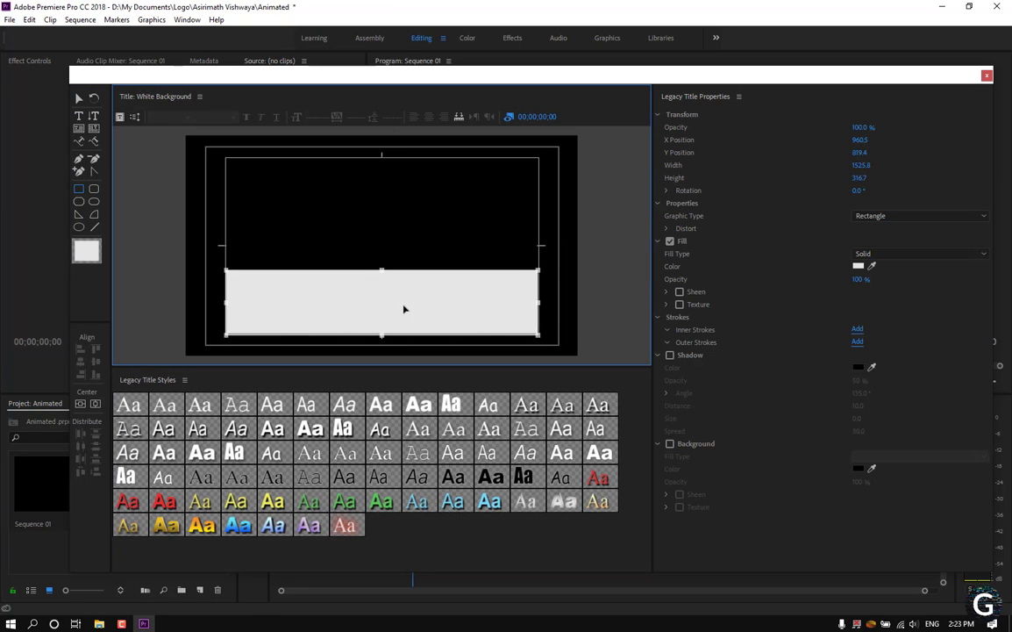
{"action": "left_click", "coordinate": [84, 119]}
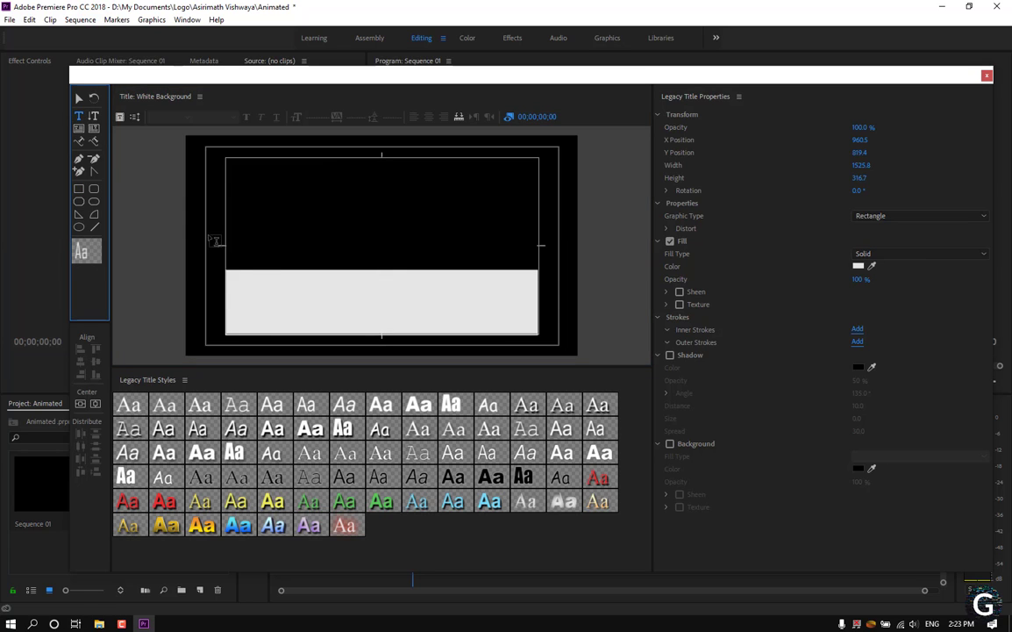
- Type black 'Get Solve 4 You' and 'Easy Way to Learn' text in Bernard MT Condensed
{"action": "left_click", "coordinate": [294, 291]}
{"action": "left_click", "coordinate": [864, 404]}
{"action": "left_click", "coordinate": [649, 248]}
{"action": "type", "text": "Get Solve 4 You"}
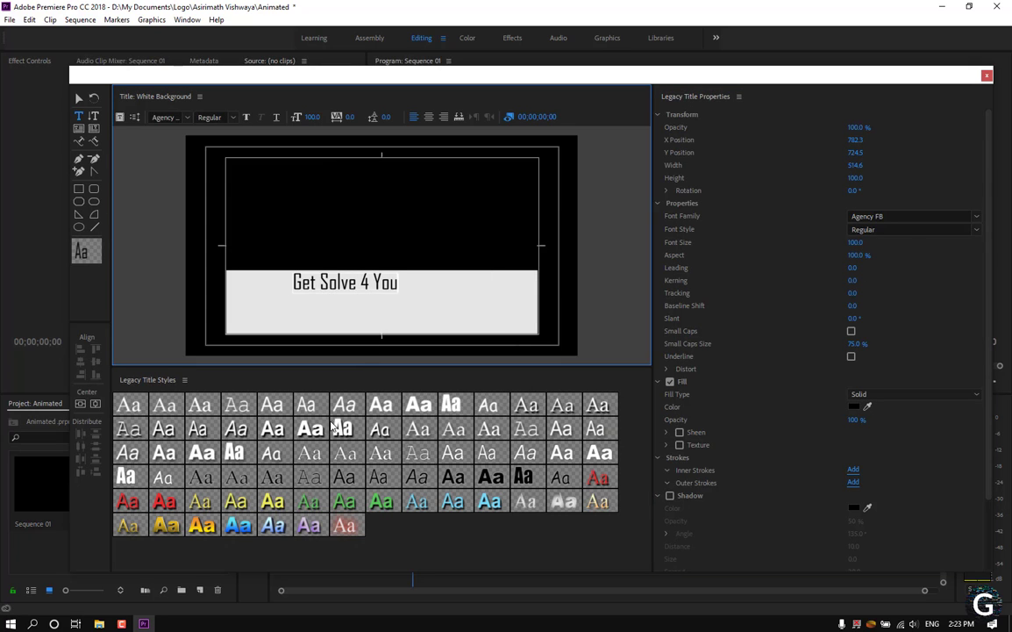
{"action": "left_click", "coordinate": [186, 119]}
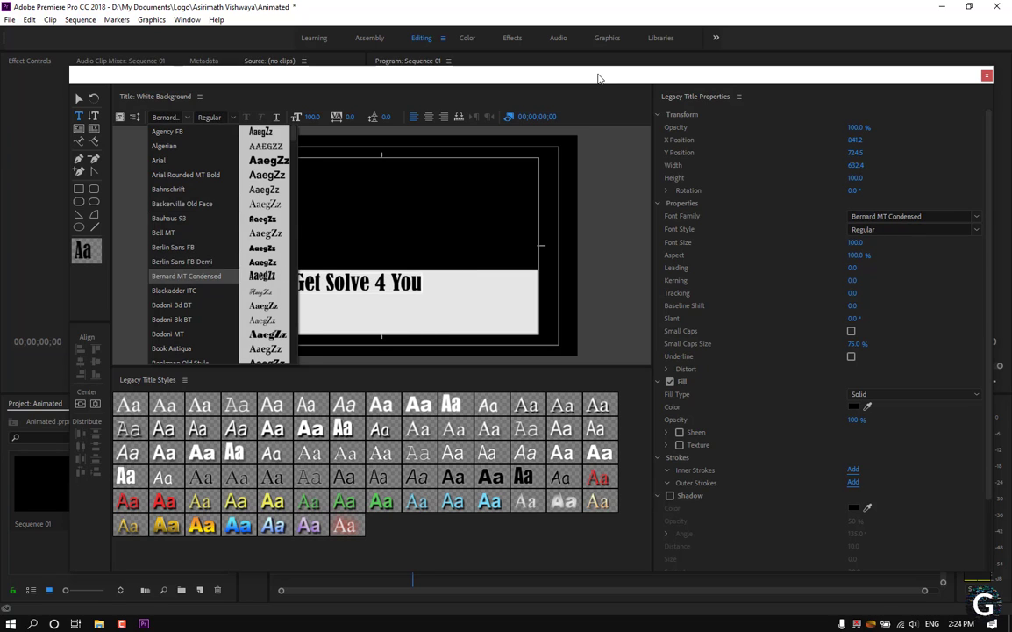
{"action": "left_click", "coordinate": [297, 309]}
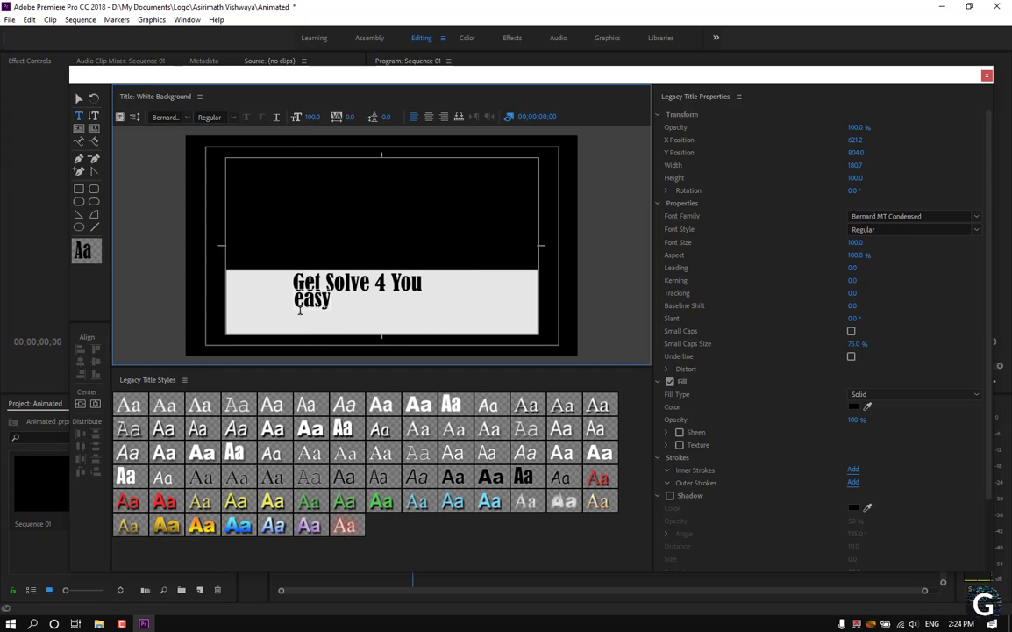
{"action": "type", "text": "to Learn"}
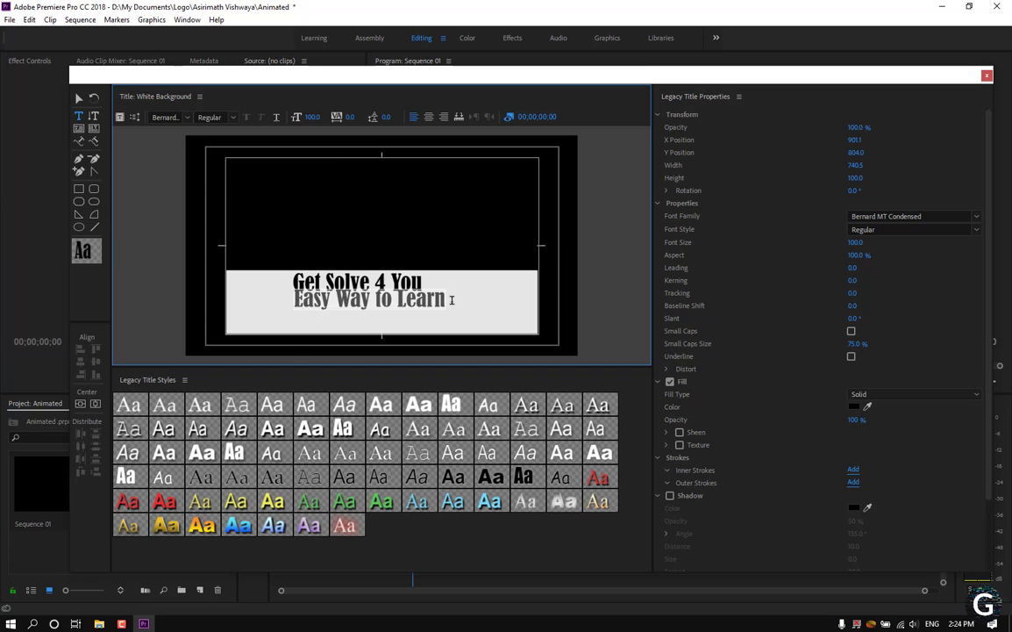
- Set the tagline to Baskerville Old Face at size 45 and separate the text lines
{"action": "left_click", "coordinate": [187, 117]}
{"action": "left_click", "coordinate": [454, 202]}
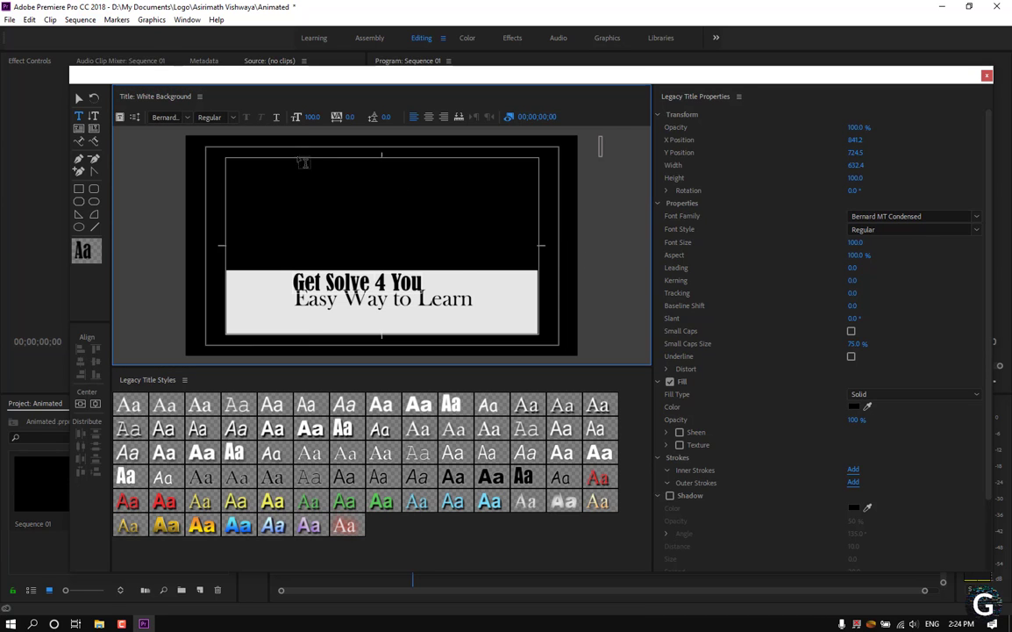
{"action": "left_click", "coordinate": [79, 98]}
{"action": "left_click_drag", "start_coordinate": [318, 282], "coordinate": [318, 289]}
{"action": "type", "text": "55"}
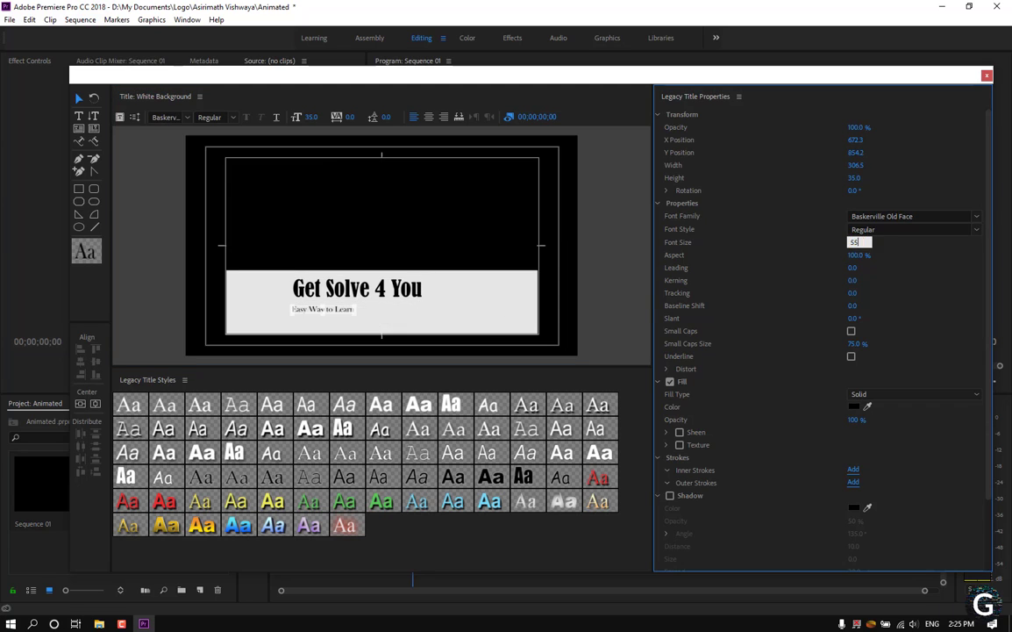
{"action": "key", "text": "Return"}
{"action": "left_click", "coordinate": [335, 314]}
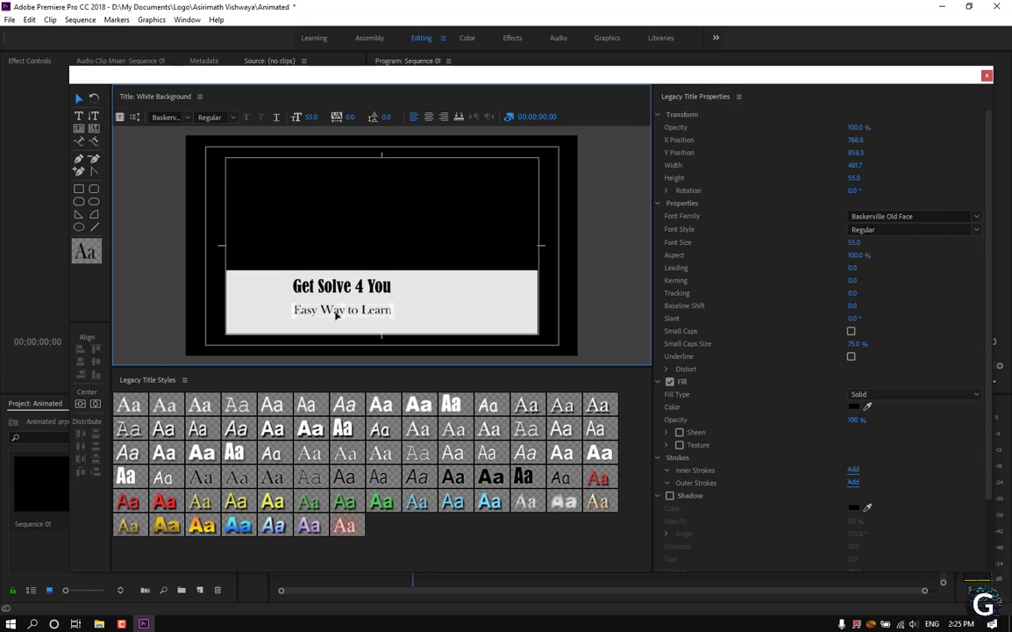
{"action": "left_click_drag", "start_coordinate": [336, 314], "coordinate": [338, 319]}
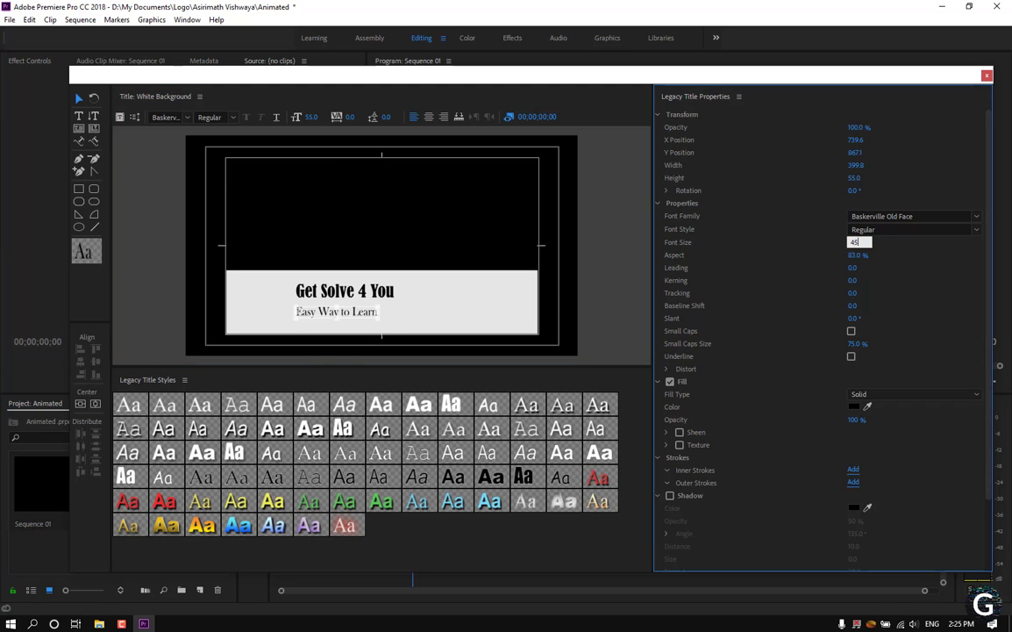
{"action": "left_click", "coordinate": [318, 274]}
- Nudge the white rectangle into position behind the text and close the title editor
{"action": "left_click", "coordinate": [321, 316]}
{"action": "left_click", "coordinate": [301, 293]}
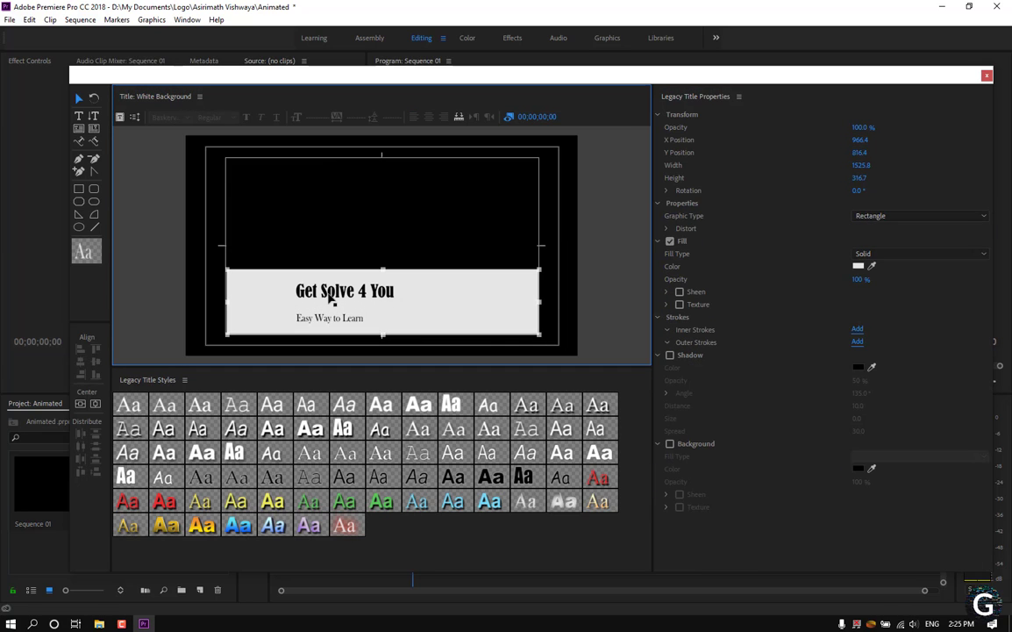
{"action": "left_click", "coordinate": [332, 300]}
{"action": "left_click_drag", "start_coordinate": [326, 301], "coordinate": [324, 301]}
{"action": "left_click", "coordinate": [334, 295]}
{"action": "left_click", "coordinate": [384, 318]}
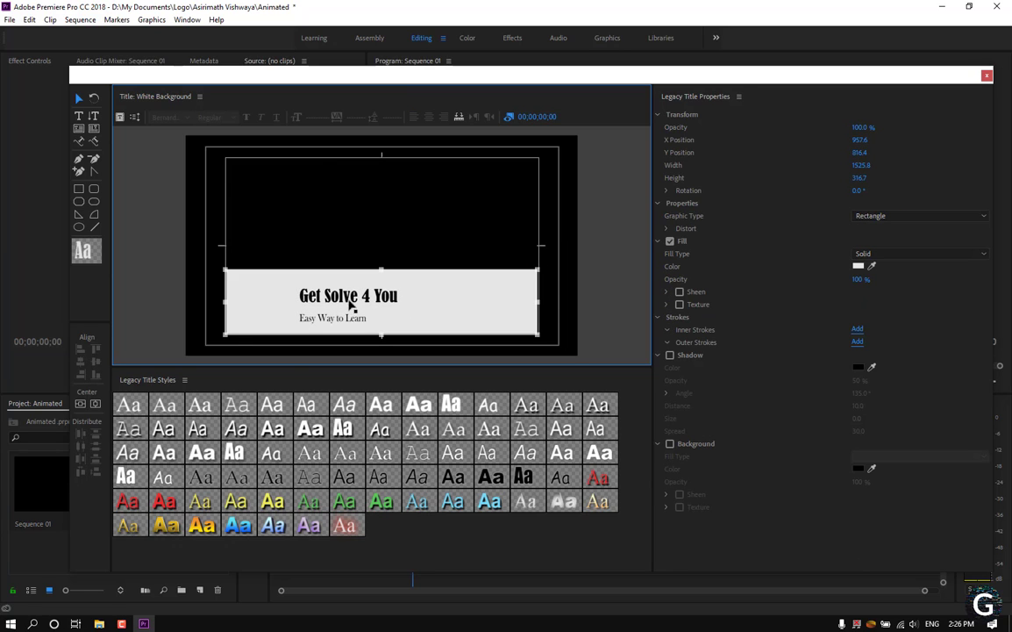
{"action": "left_click", "coordinate": [986, 77]}
- Put White Background on V1 and the imported My Post logo on V2 above it
{"action": "mouse_move", "coordinate": [173, 483]}
{"action": "left_mouse_down"}
{"action": "mouse_move", "coordinate": [471, 506]}
{"action": "mouse_move", "coordinate": [419, 505]}
{"action": "left_mouse_up"}
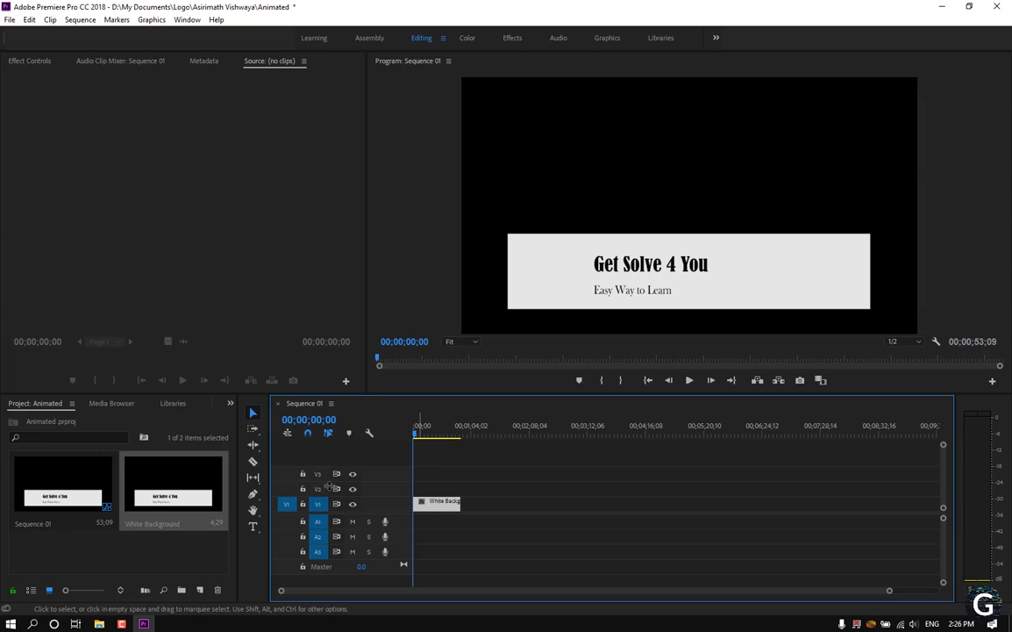
{"action": "left_click", "coordinate": [101, 623]}
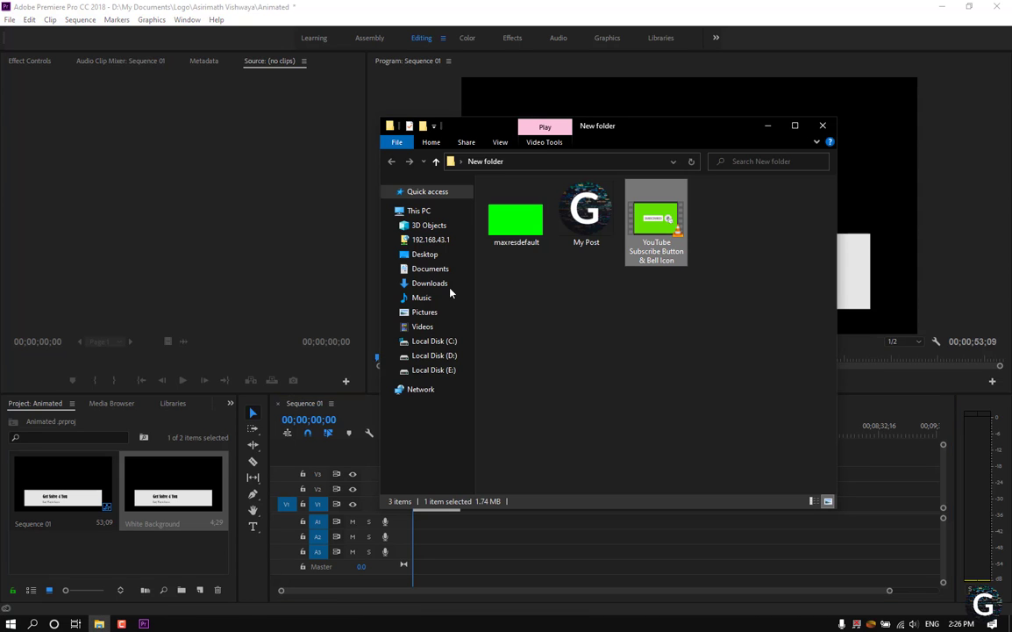
{"action": "mouse_move", "coordinate": [586, 215]}
{"action": "left_mouse_down"}
{"action": "mouse_move", "coordinate": [776, 465]}
{"action": "mouse_move", "coordinate": [132, 550]}
{"action": "left_mouse_up"}
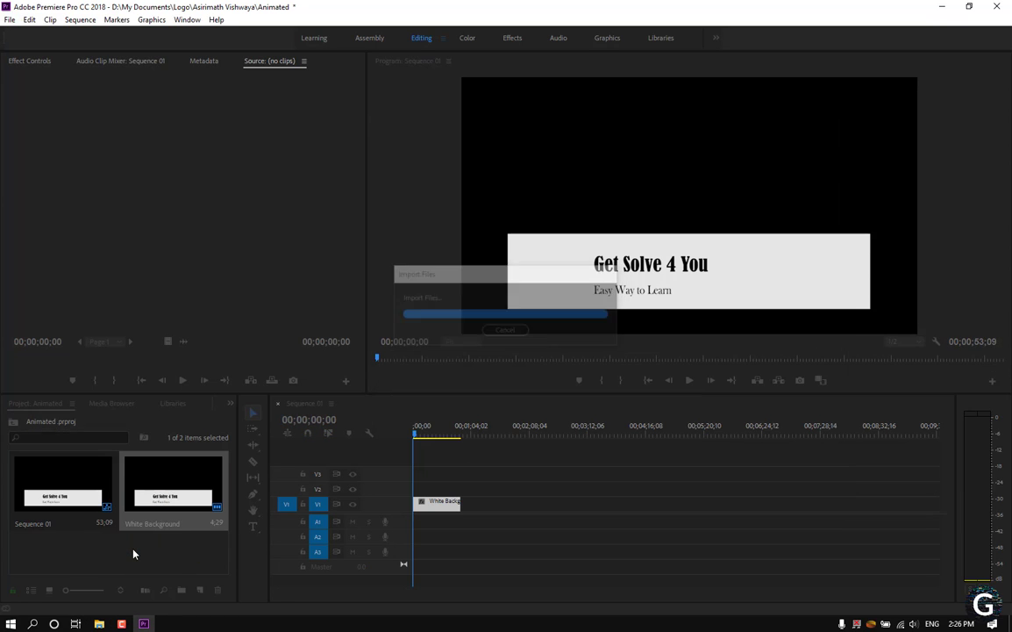
{"action": "left_click_drag", "start_coordinate": [61, 526], "coordinate": [417, 494]}
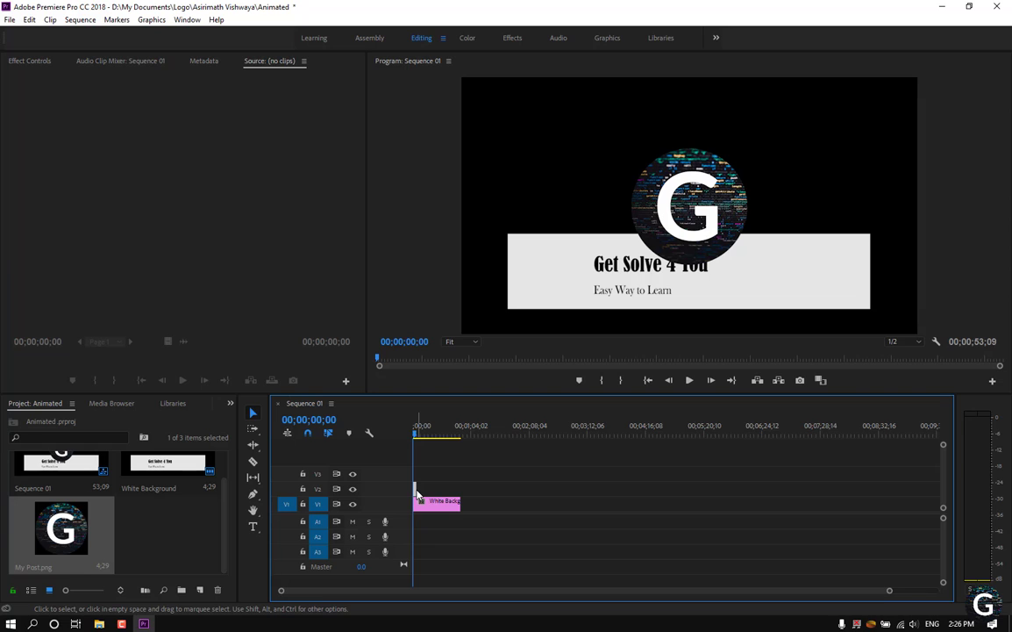
- Extend the My Post logo clip to match the White Background title's length
{"action": "left_click_drag", "start_coordinate": [889, 590], "coordinate": [605, 589]}
{"action": "left_click", "coordinate": [420, 491]}
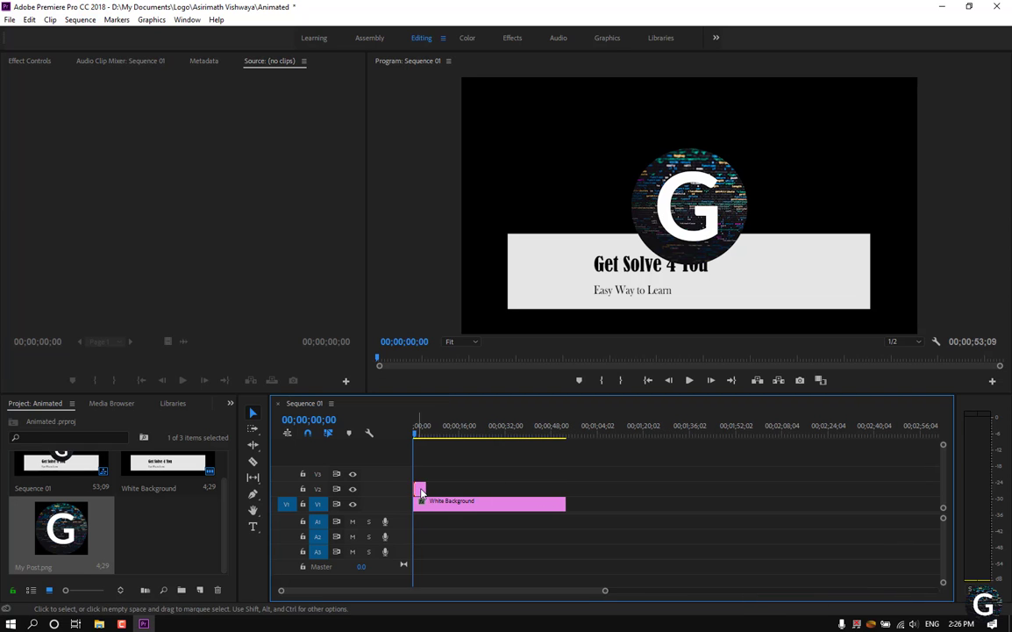
{"action": "mouse_move", "coordinate": [446, 487]}
{"action": "left_mouse_down"}
{"action": "mouse_move", "coordinate": [577, 487]}
{"action": "mouse_move", "coordinate": [566, 487]}
{"action": "left_mouse_up"}
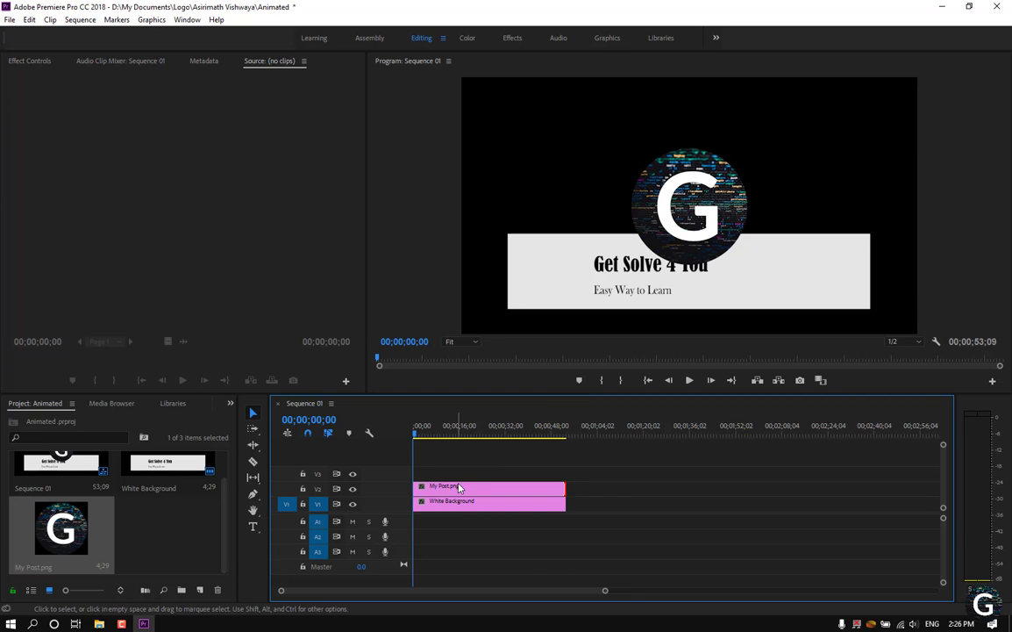
{"action": "left_click", "coordinate": [489, 473]}
- Set the logo's scale to 51 and position to 283, 808, left of the title
{"action": "left_click", "coordinate": [11, 63]}
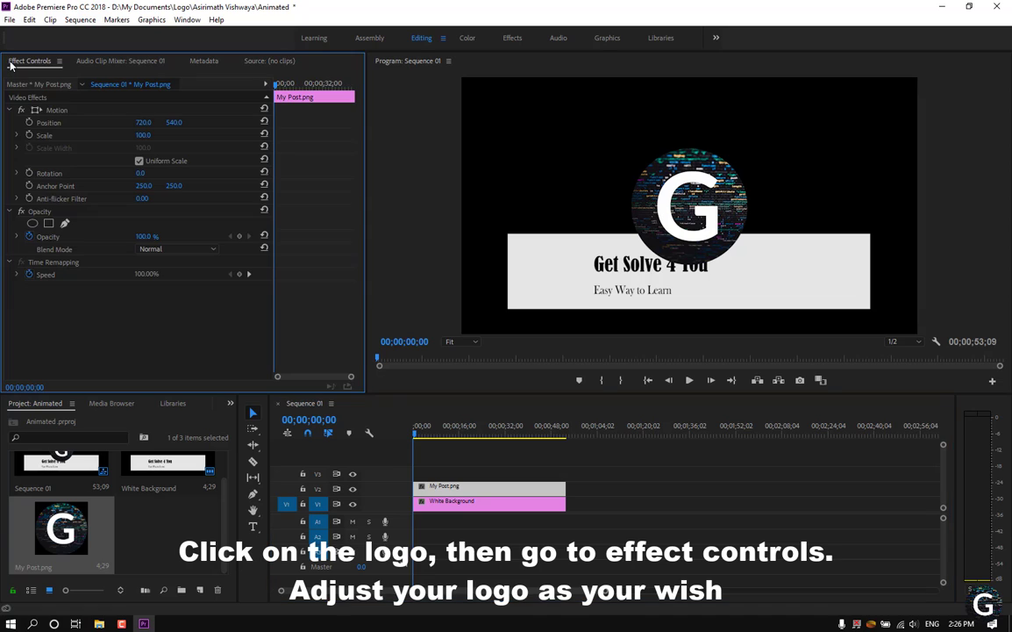
{"action": "left_click_drag", "start_coordinate": [138, 138], "coordinate": [96, 138]}
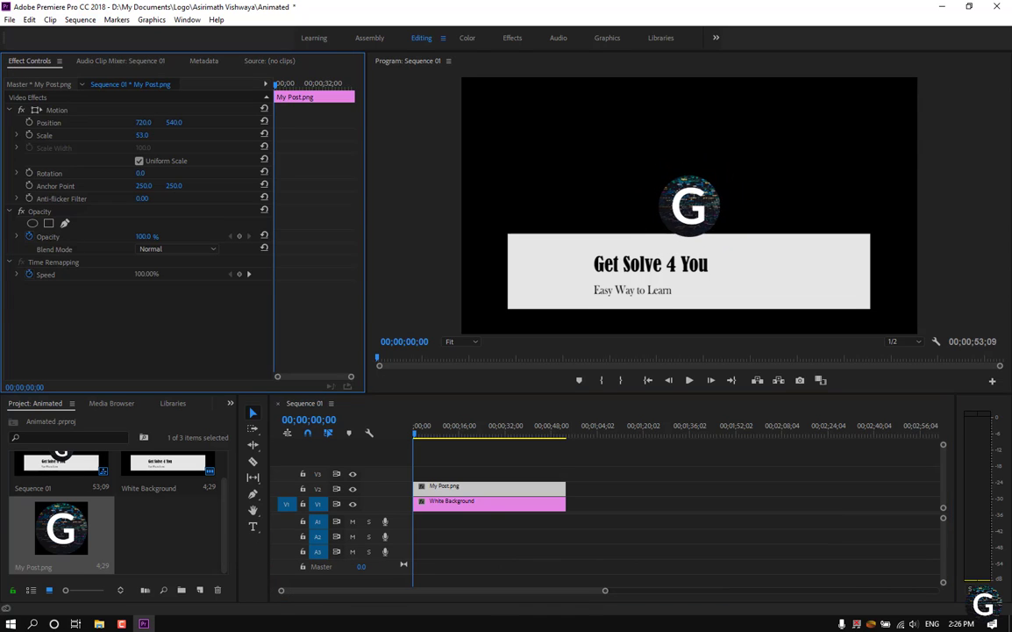
{"action": "left_click_drag", "start_coordinate": [171, 129], "coordinate": [264, 128]}
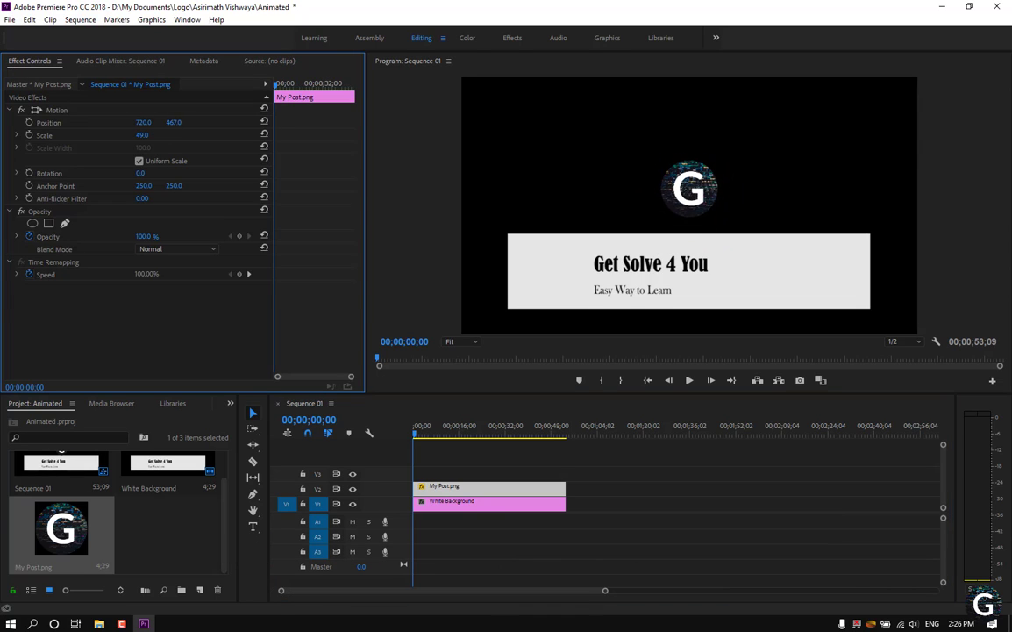
{"action": "left_click_drag", "start_coordinate": [147, 122], "coordinate": [36, 121]}
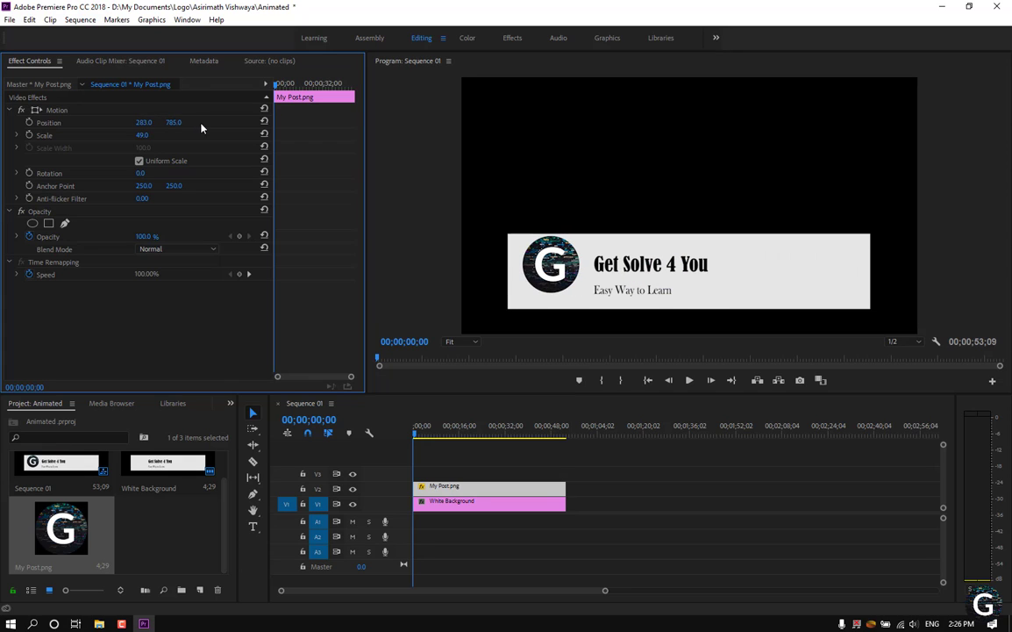
{"action": "mouse_move", "coordinate": [174, 122]}
{"action": "left_mouse_down"}
{"action": "mouse_move", "coordinate": [191, 122]}
{"action": "mouse_move", "coordinate": [146, 135]}
{"action": "left_mouse_up"}
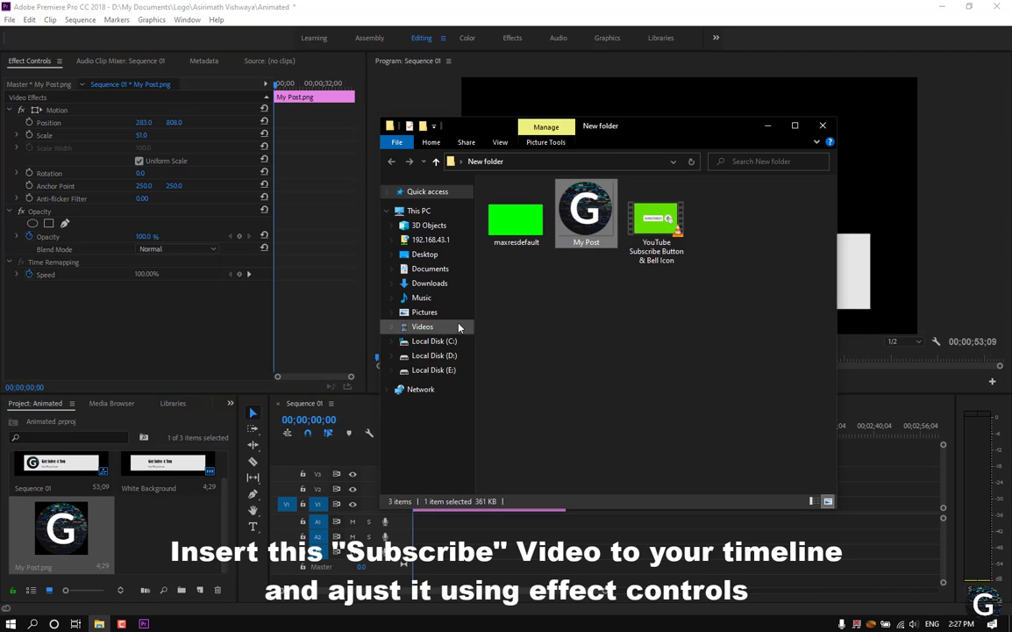
- Import the YouTube Subscribe video and place it on V3 above the logo
{"action": "left_click_drag", "start_coordinate": [647, 235], "coordinate": [173, 544]}
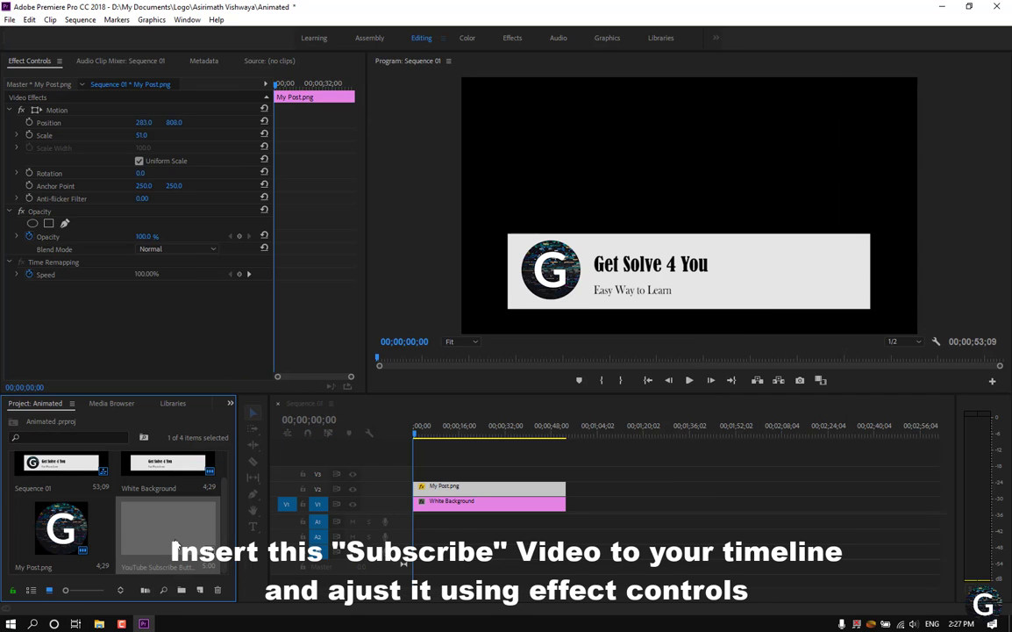
{"action": "left_click_drag", "start_coordinate": [179, 535], "coordinate": [424, 485]}
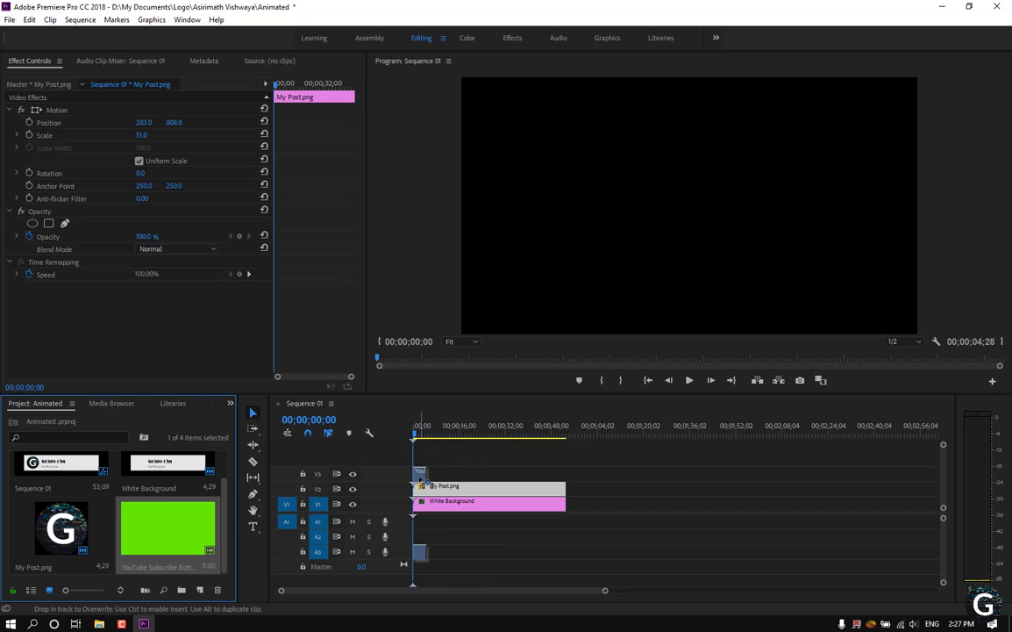
{"action": "left_click_drag", "start_coordinate": [422, 482], "coordinate": [430, 480]}
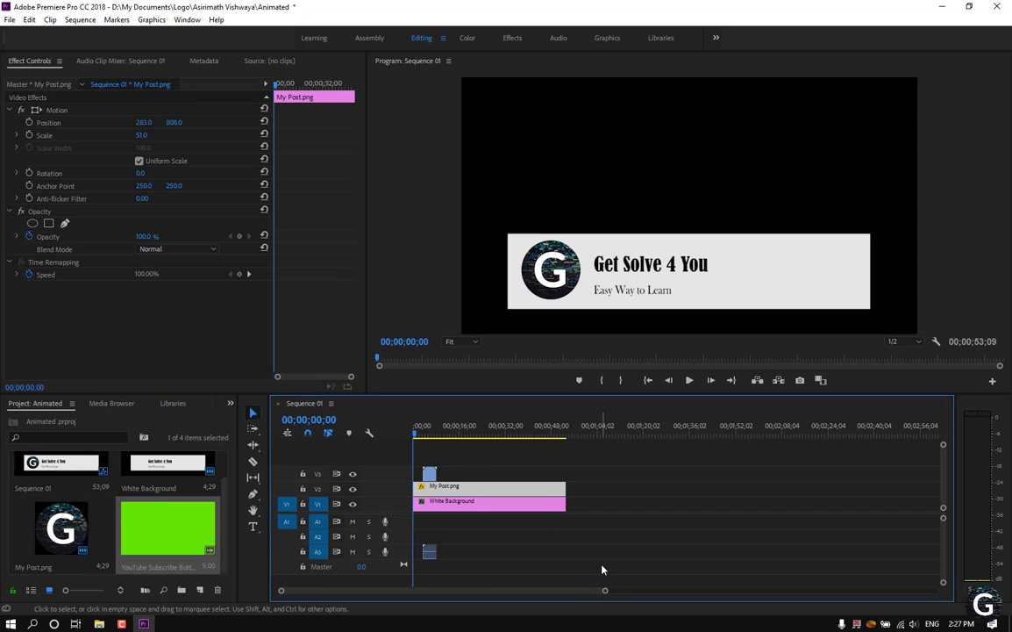
- Trim the logo and banner clips to 8;02 and move the Subscribe clip to the sequence start
{"action": "left_click_drag", "start_coordinate": [606, 593], "coordinate": [460, 593]}
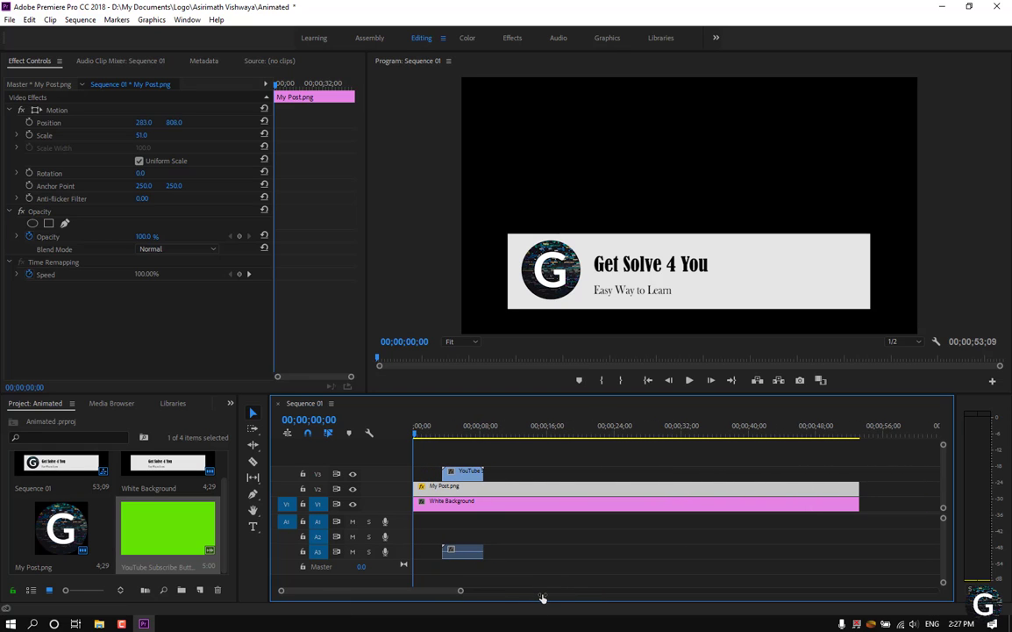
{"action": "left_click_drag", "start_coordinate": [765, 496], "coordinate": [508, 501]}
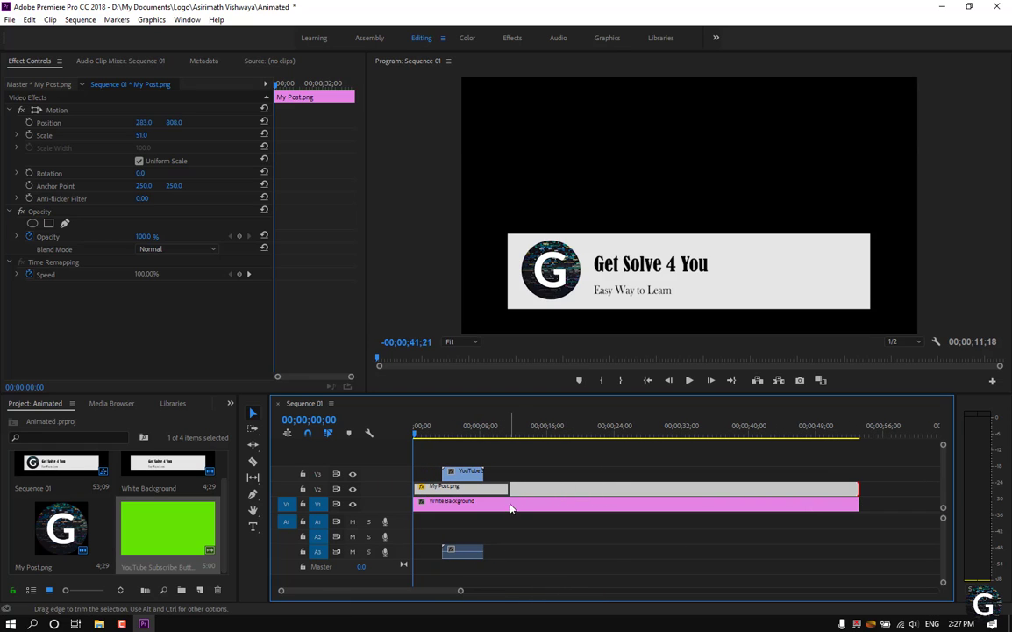
{"action": "left_click", "coordinate": [862, 504]}
{"action": "left_click_drag", "start_coordinate": [857, 503], "coordinate": [509, 517]}
{"action": "key", "text": "space"}
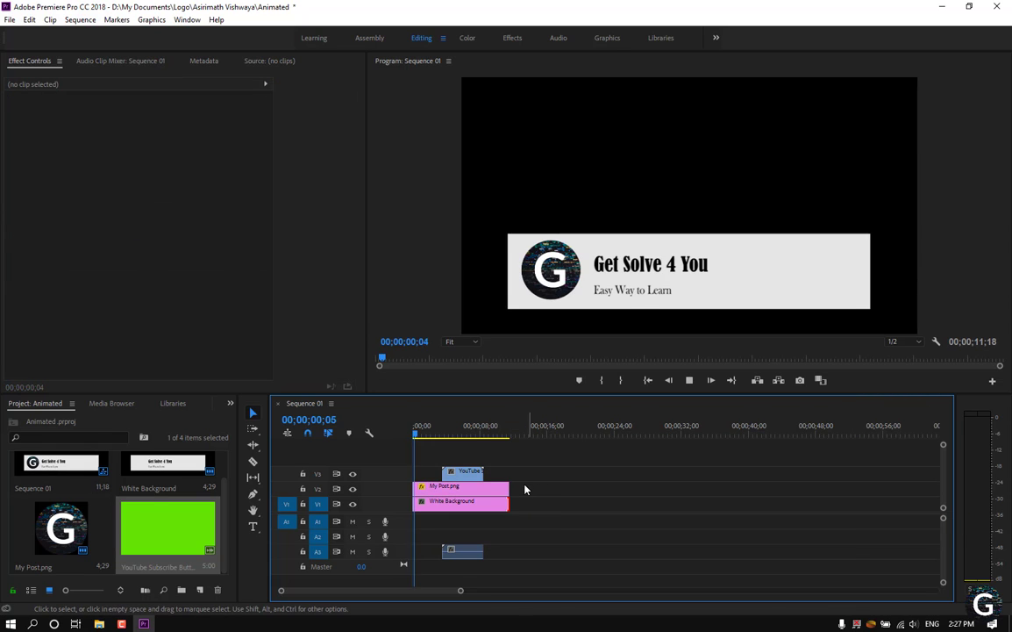
{"action": "left_click_drag", "start_coordinate": [462, 472], "coordinate": [443, 483]}
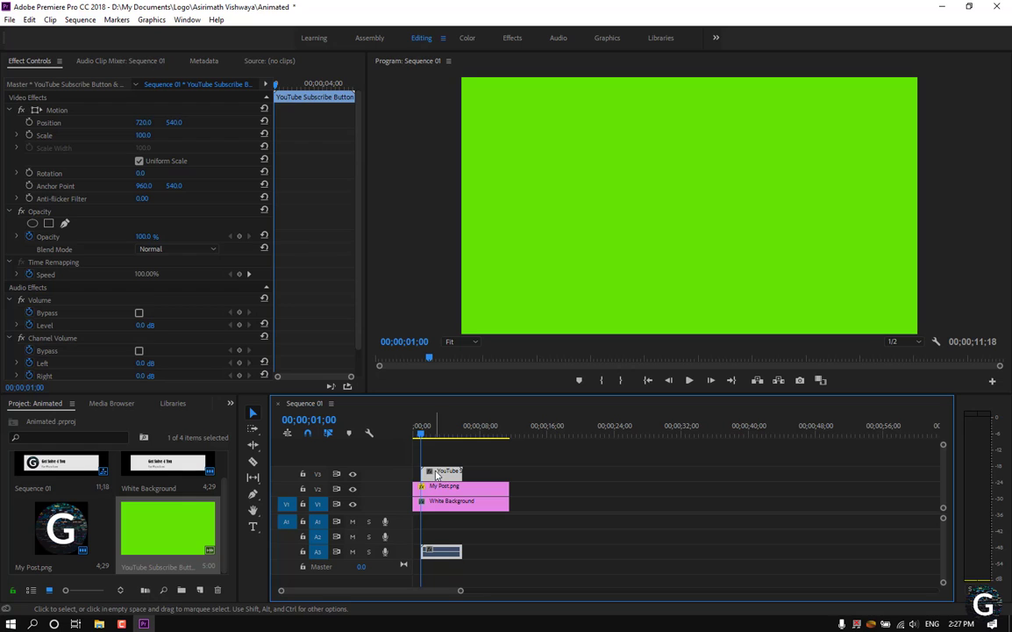
- Unlink the Subscribe clip and delete its audio track
{"action": "right_click", "coordinate": [437, 475]}
{"action": "left_click", "coordinate": [439, 473]}
{"action": "right_click", "coordinate": [441, 475]}
{"action": "left_click", "coordinate": [472, 219]}
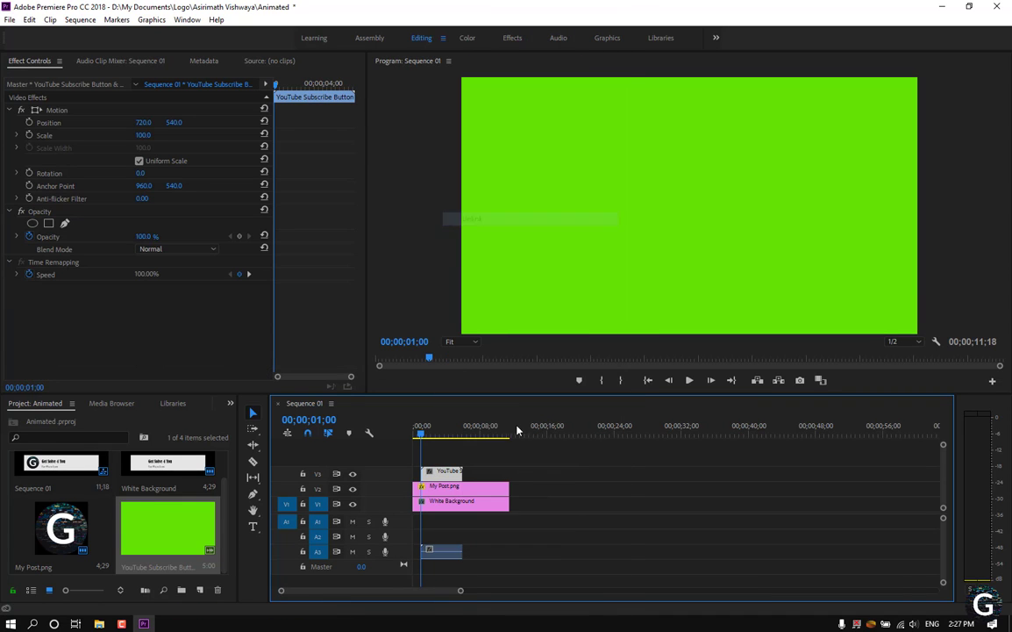
{"action": "left_click", "coordinate": [445, 553]}
{"action": "key", "text": "Delete"}
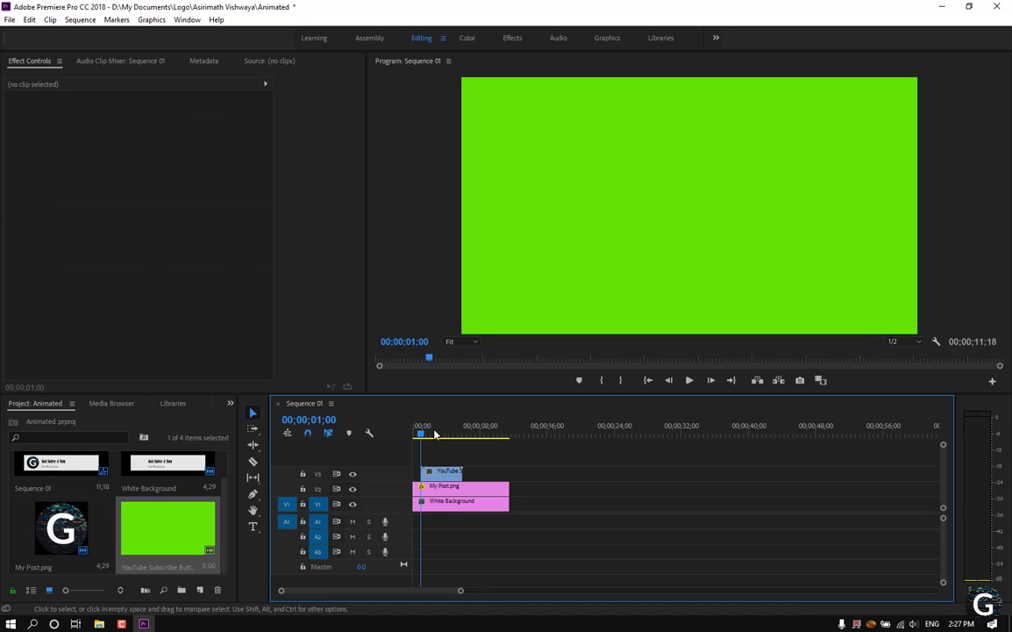
- Scrub through the sequence to check where the Subscribe button appears
{"action": "left_click_drag", "start_coordinate": [422, 435], "coordinate": [414, 435]}
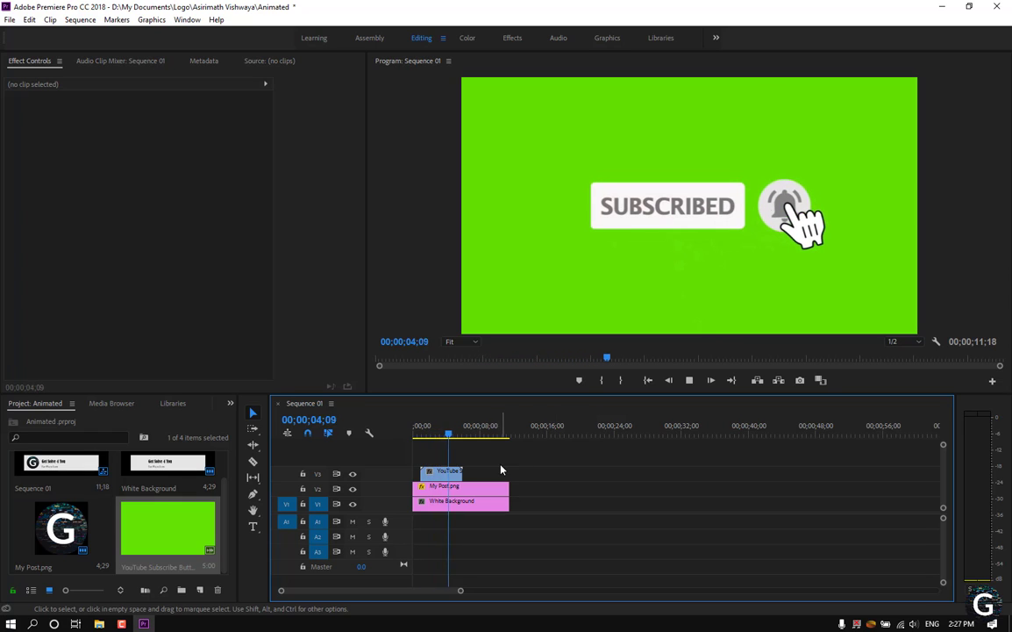
{"action": "mouse_move", "coordinate": [506, 487]}
{"action": "left_mouse_down"}
{"action": "mouse_move", "coordinate": [480, 488]}
{"action": "mouse_move", "coordinate": [479, 504]}
{"action": "left_mouse_up"}
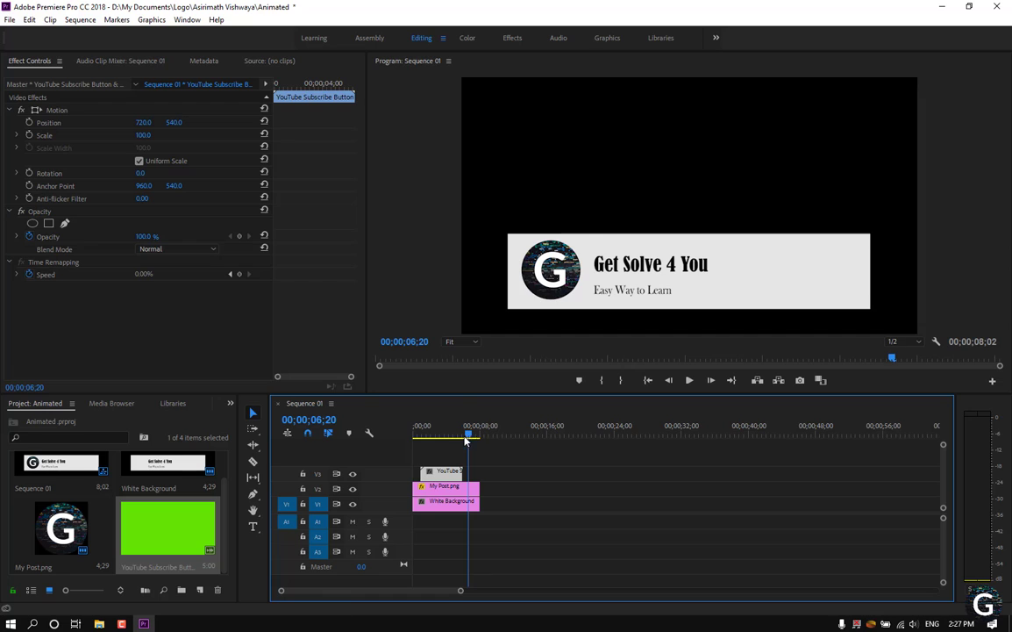
{"action": "left_click_drag", "start_coordinate": [467, 435], "coordinate": [441, 435]}
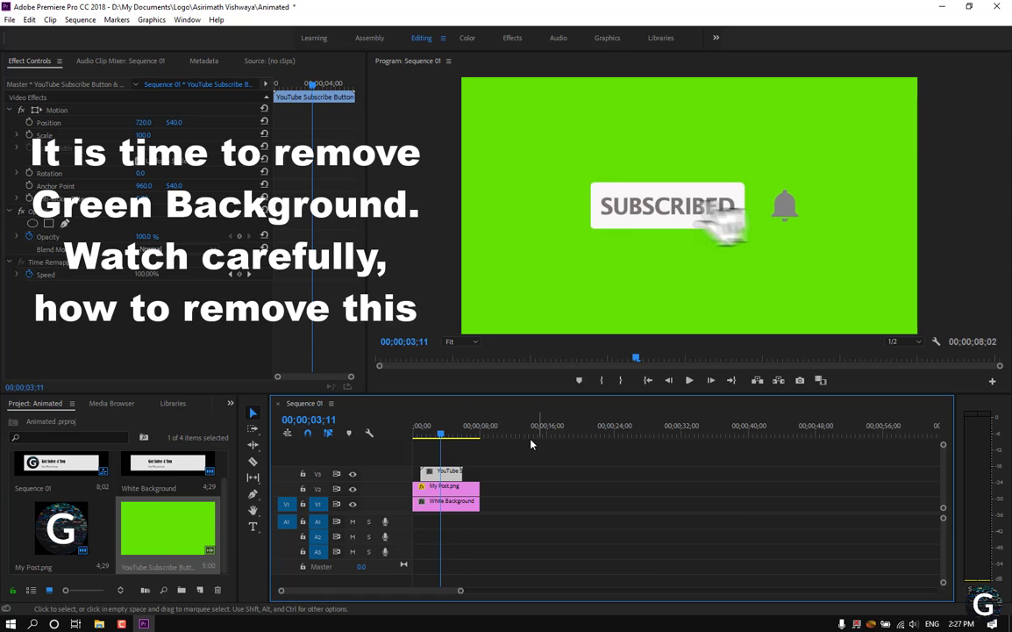
- Find Ultra Key in the Effects panel and drop it onto the V3 Subscribe clip
{"action": "left_click", "coordinate": [230, 405]}
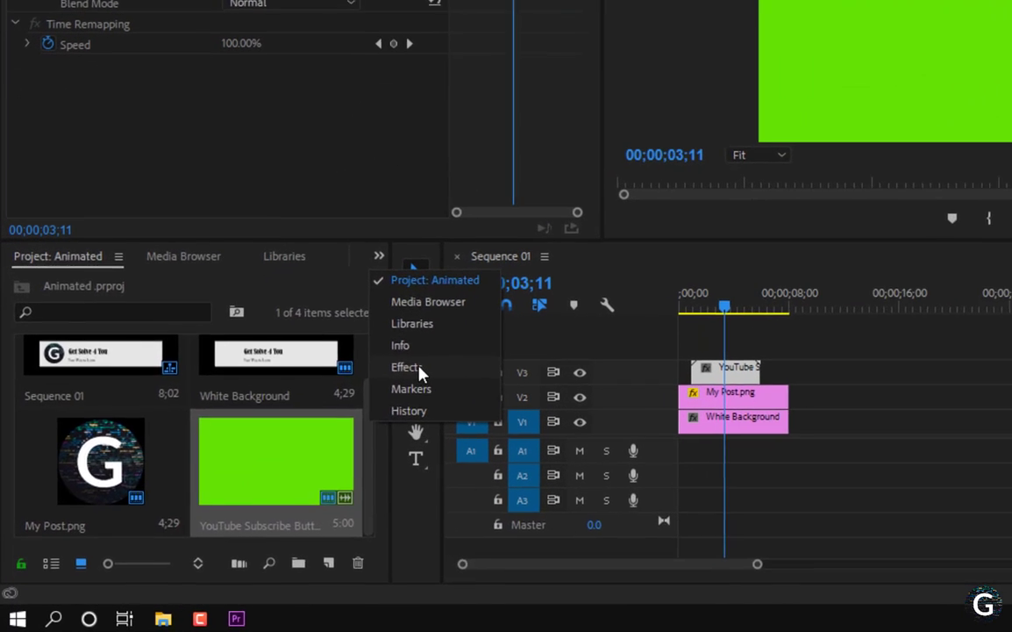
{"action": "left_click", "coordinate": [420, 368]}
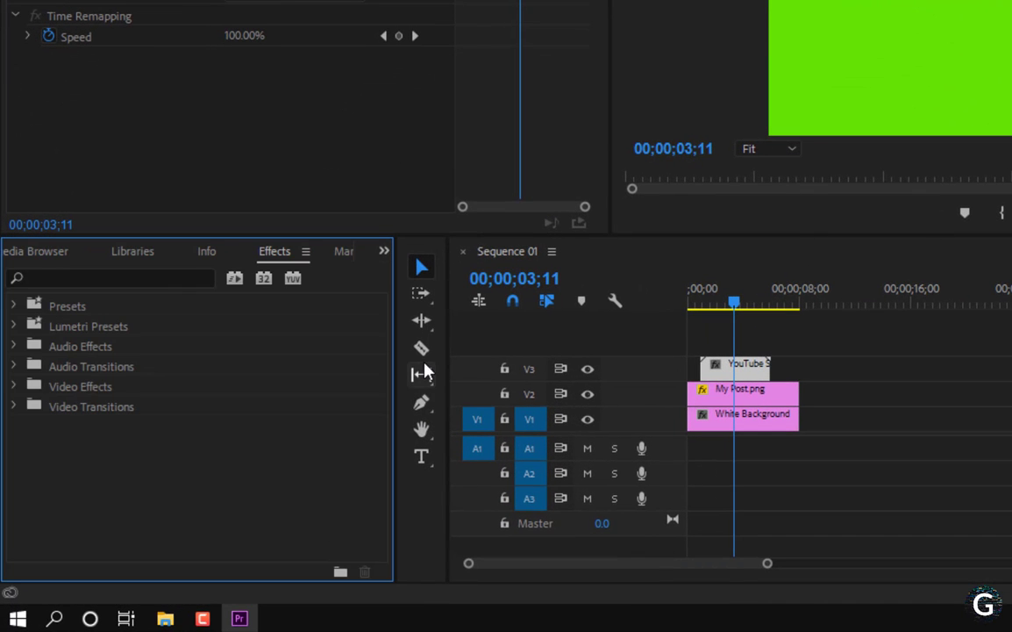
{"action": "left_click", "coordinate": [60, 277]}
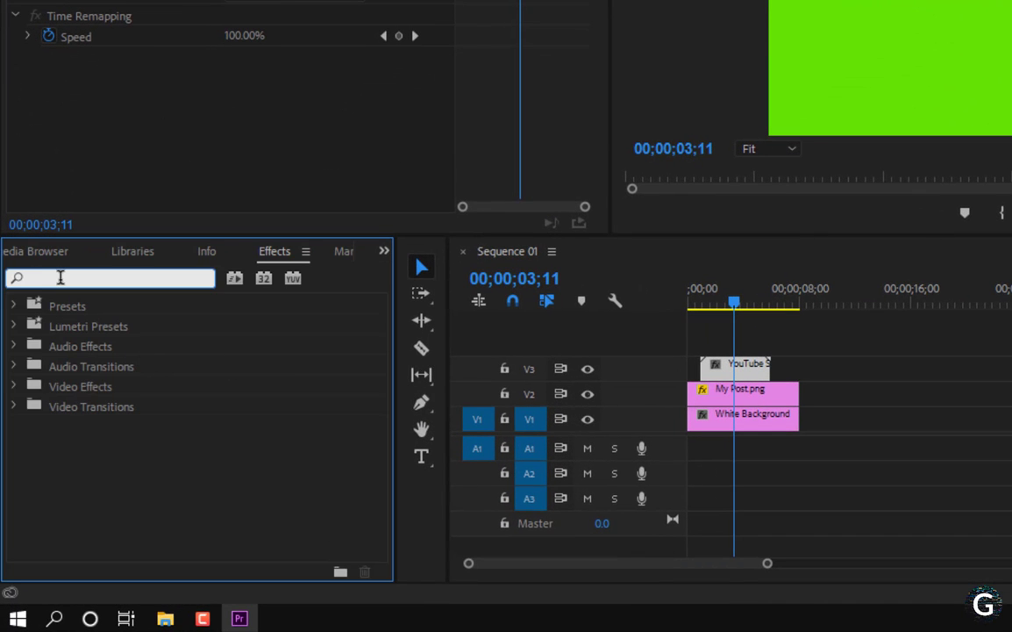
{"action": "type", "text": "Ultra key"}
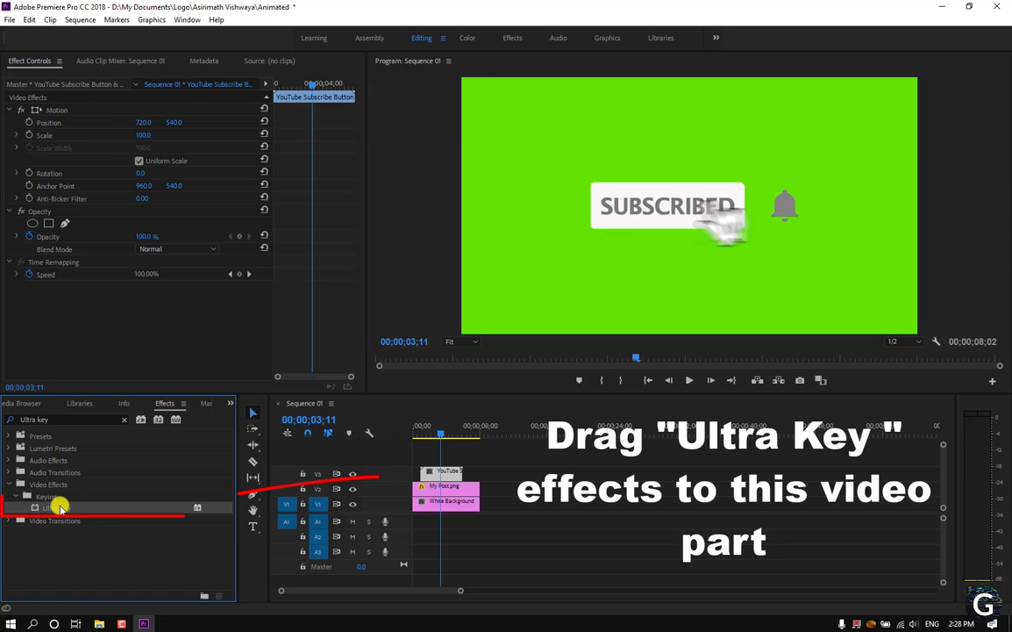
{"action": "mouse_move", "coordinate": [80, 432]}
{"action": "left_mouse_down"}
{"action": "mouse_move", "coordinate": [327, 486]}
{"action": "mouse_move", "coordinate": [443, 474]}
{"action": "left_mouse_up"}
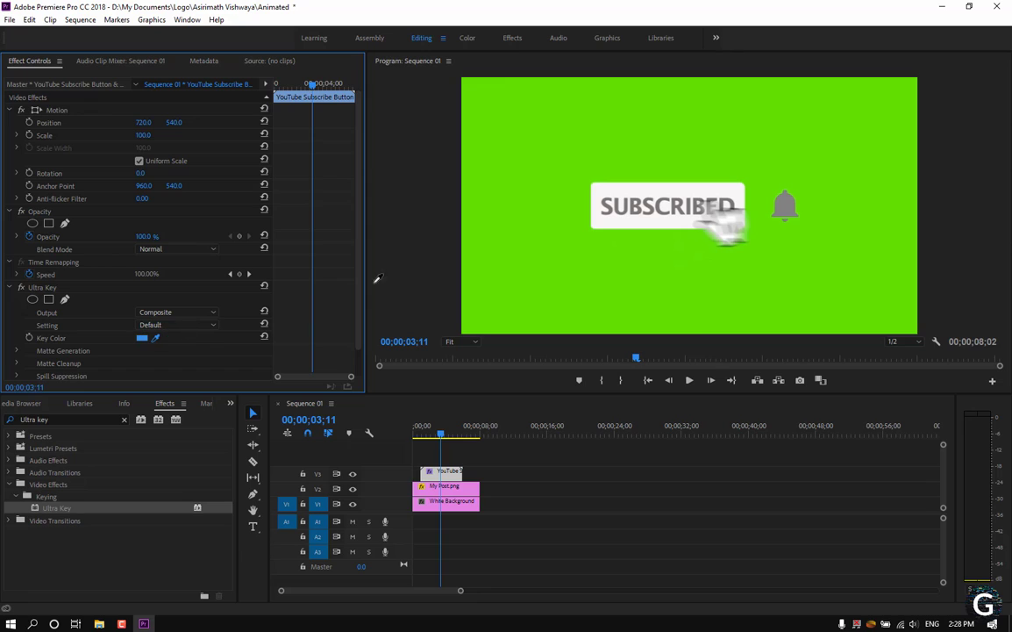
- Key out the green and set the Subscribe button to scale 66 at position 1022, 823
{"action": "left_click", "coordinate": [602, 129]}
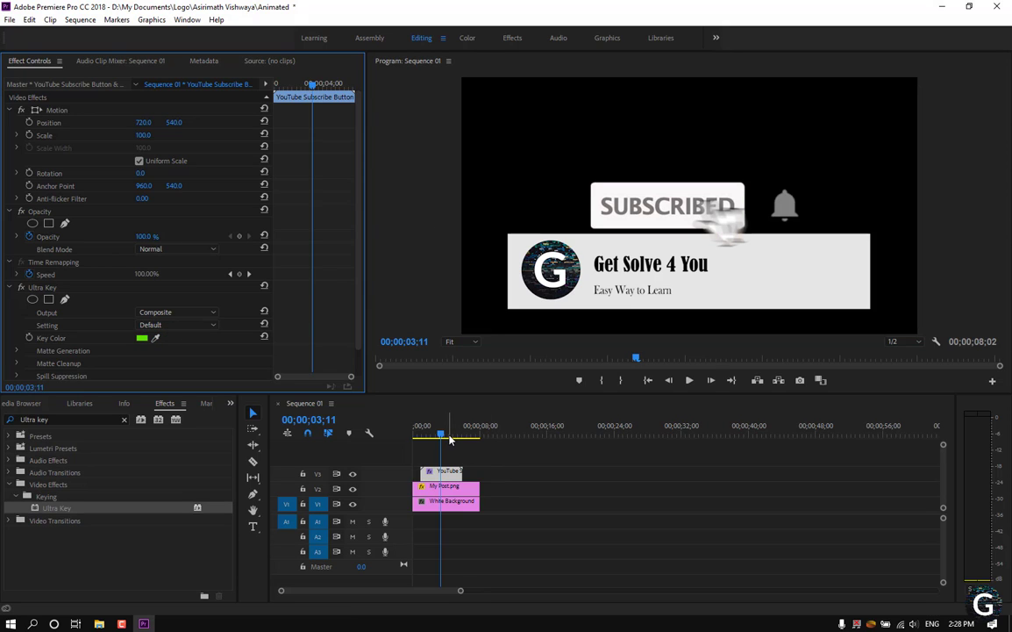
{"action": "left_click_drag", "start_coordinate": [444, 436], "coordinate": [443, 482]}
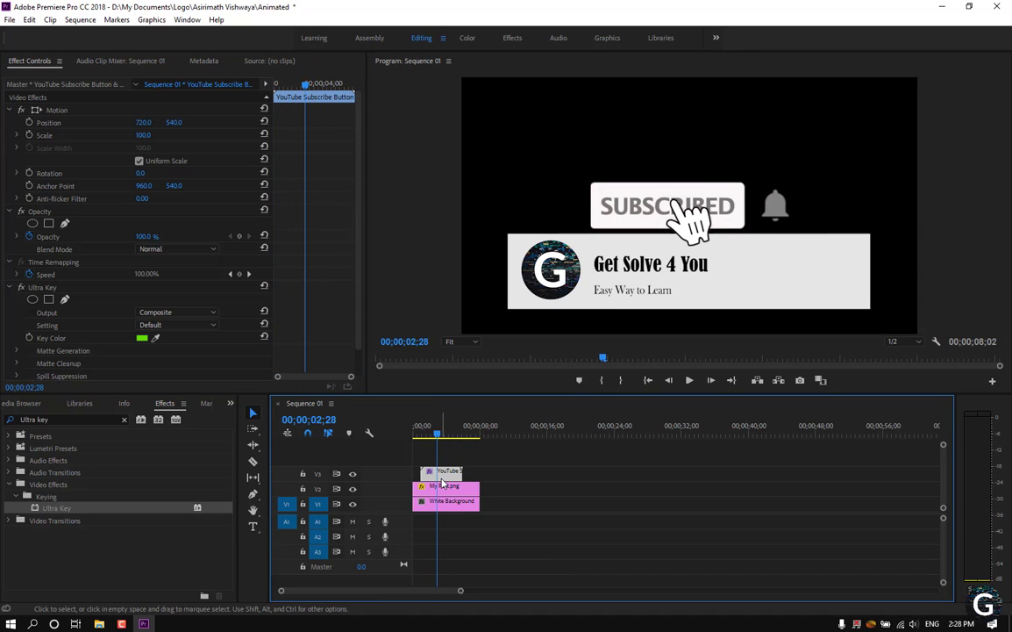
{"action": "mouse_move", "coordinate": [143, 122]}
{"action": "left_mouse_down"}
{"action": "mouse_move", "coordinate": [151, 128]}
{"action": "mouse_move", "coordinate": [104, 135]}
{"action": "mouse_move", "coordinate": [228, 121]}
{"action": "left_mouse_up"}
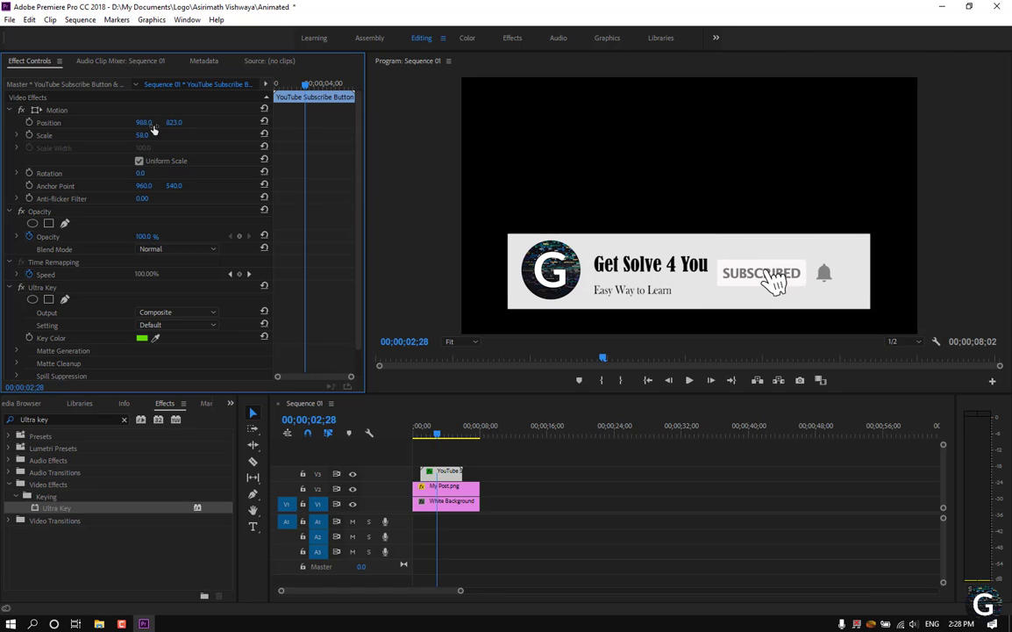
{"action": "left_click_drag", "start_coordinate": [144, 122], "coordinate": [173, 122]}
{"action": "type", "text": "66"}
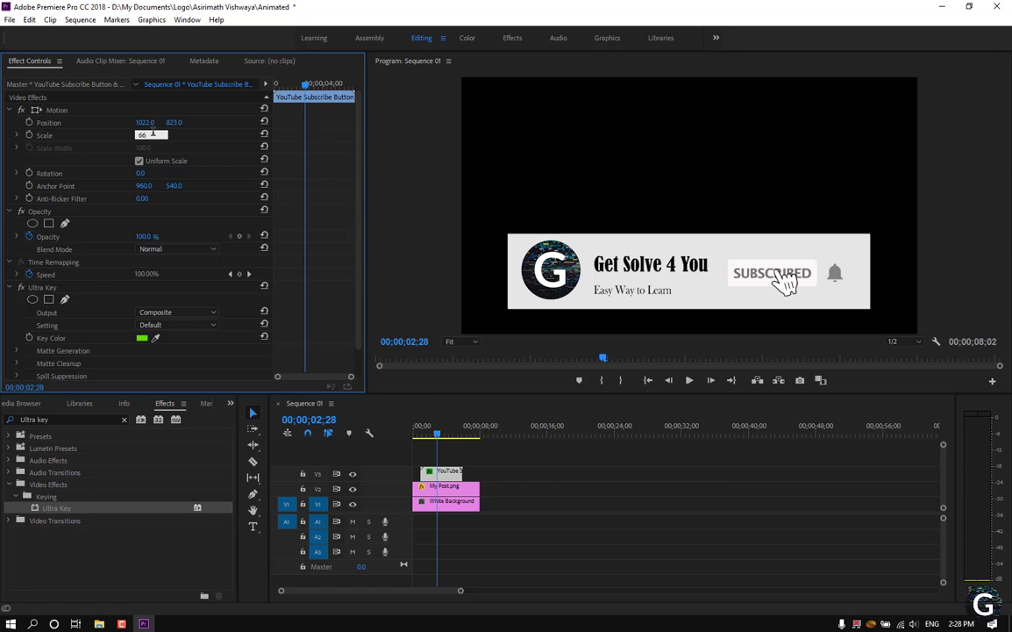
{"action": "key", "text": "Return"}
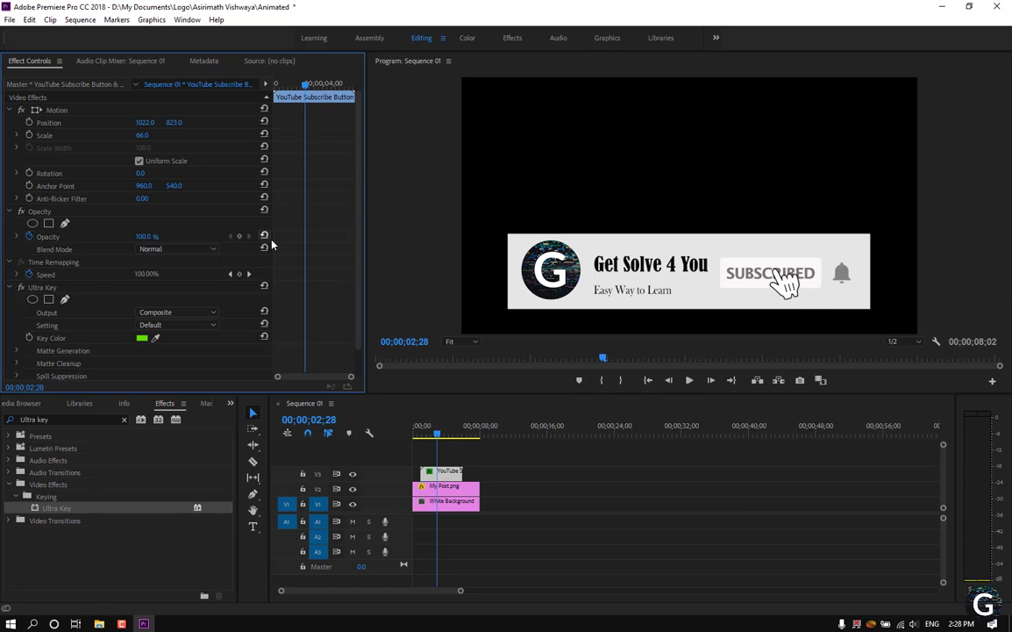
- Play the lower-third from the beginning to preview it
{"action": "left_click", "coordinate": [399, 441]}
{"action": "key", "text": "Home"}
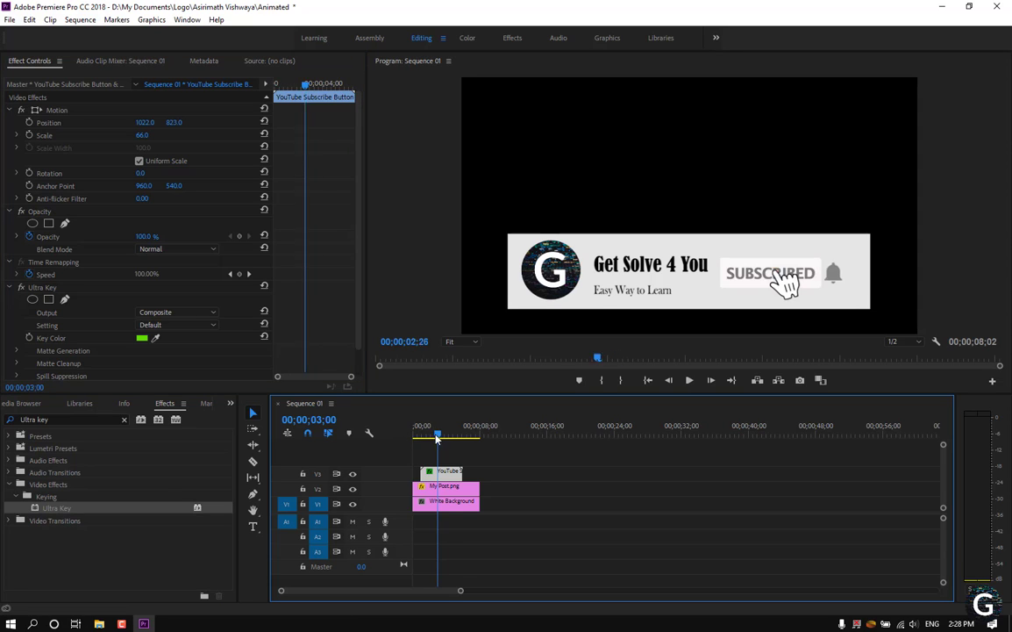
{"action": "key", "text": "space"}
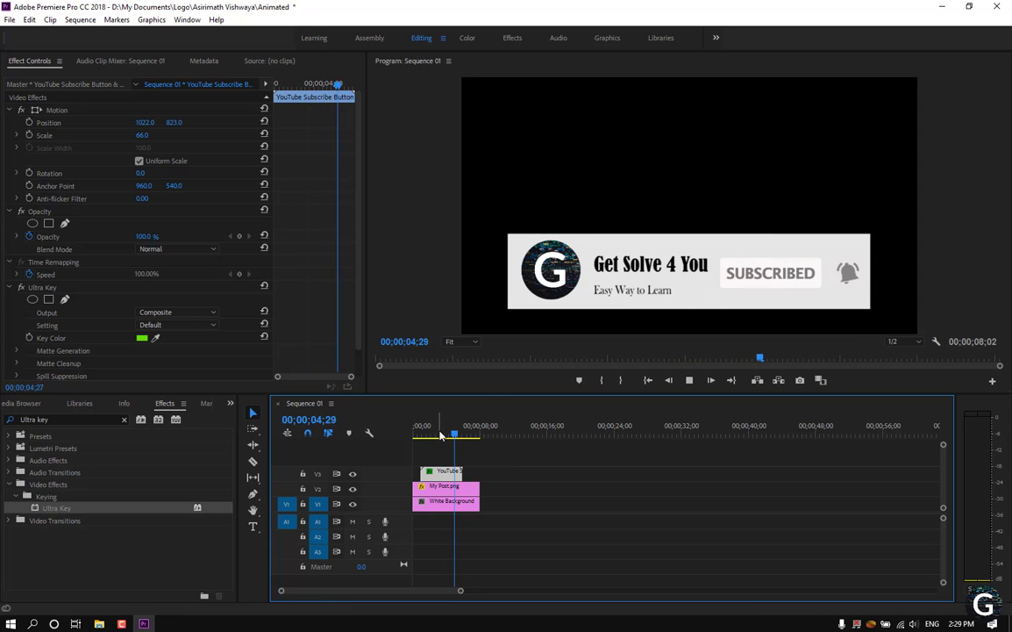
- Trim the My Post and White Background clips to end at 06;24, then play it back
{"action": "left_click_drag", "start_coordinate": [441, 433], "coordinate": [470, 433]}
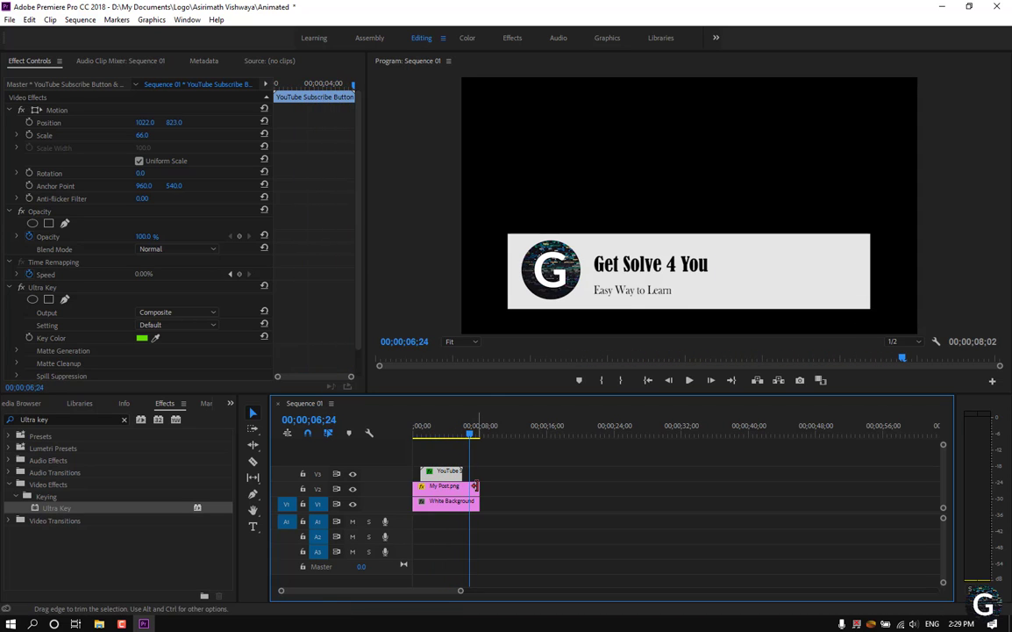
{"action": "left_click_drag", "start_coordinate": [471, 486], "coordinate": [469, 502]}
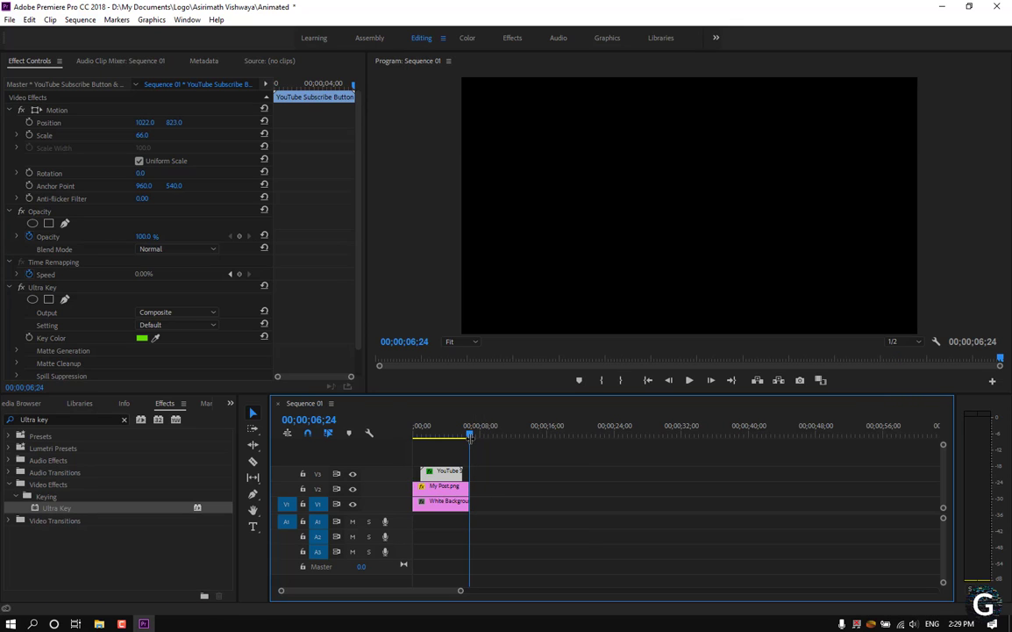
{"action": "key", "text": "space"}
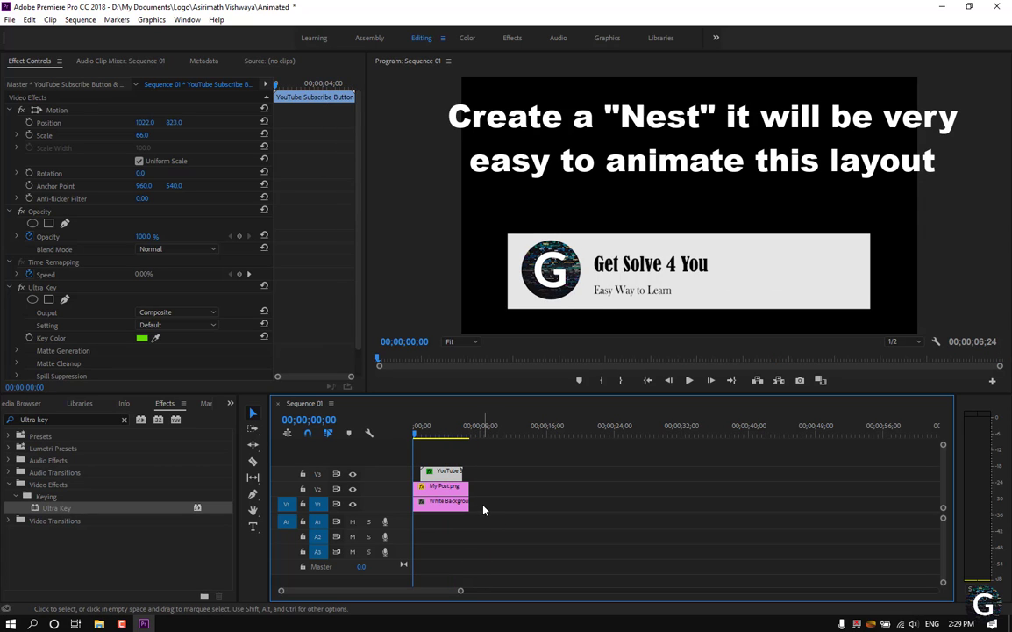
- Nest all three lower-third clips into Nested Sequence 01
{"action": "left_click_drag", "start_coordinate": [483, 509], "coordinate": [429, 474]}
{"action": "right_click", "coordinate": [433, 474]}
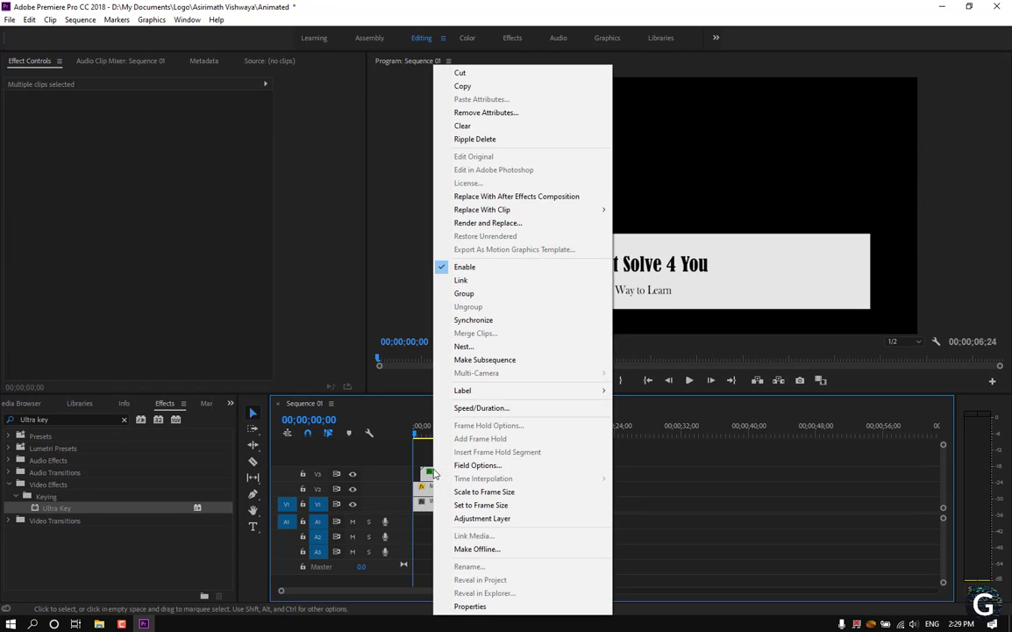
{"action": "left_click", "coordinate": [479, 347]}
{"action": "left_click", "coordinate": [483, 327]}
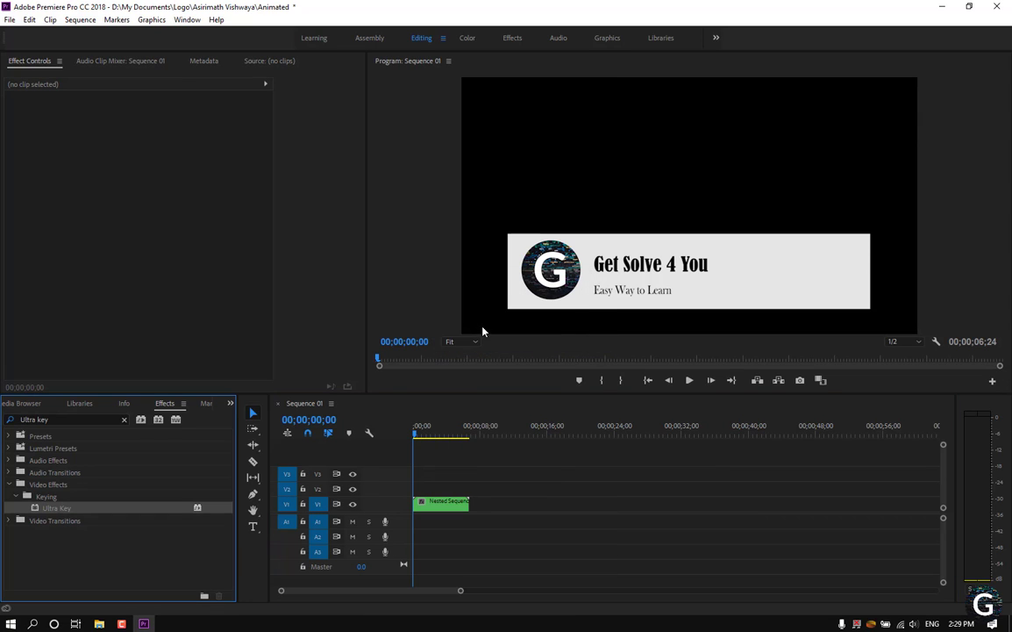
- Move Nested Sequence 01 up to track V2 and play it back
{"action": "left_click_drag", "start_coordinate": [441, 501], "coordinate": [433, 486]}
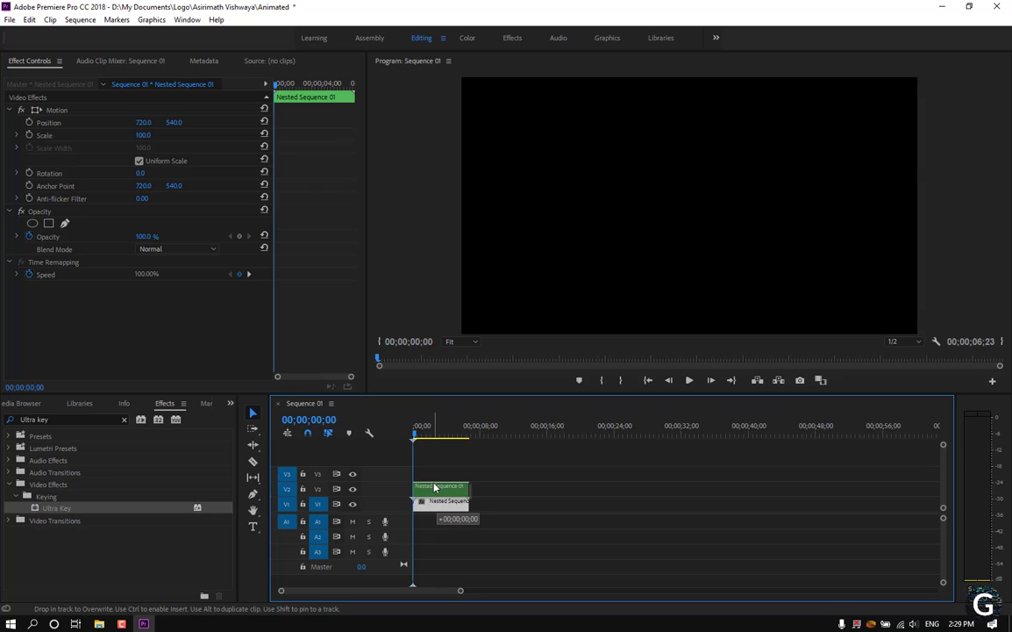
{"action": "key", "text": "space"}
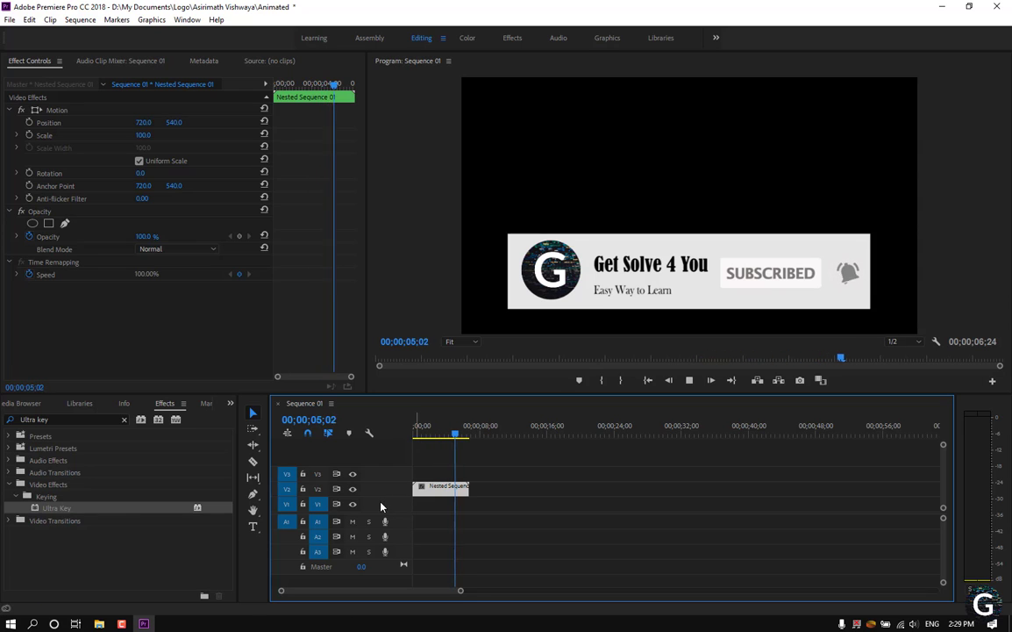
{"action": "key", "text": "space"}
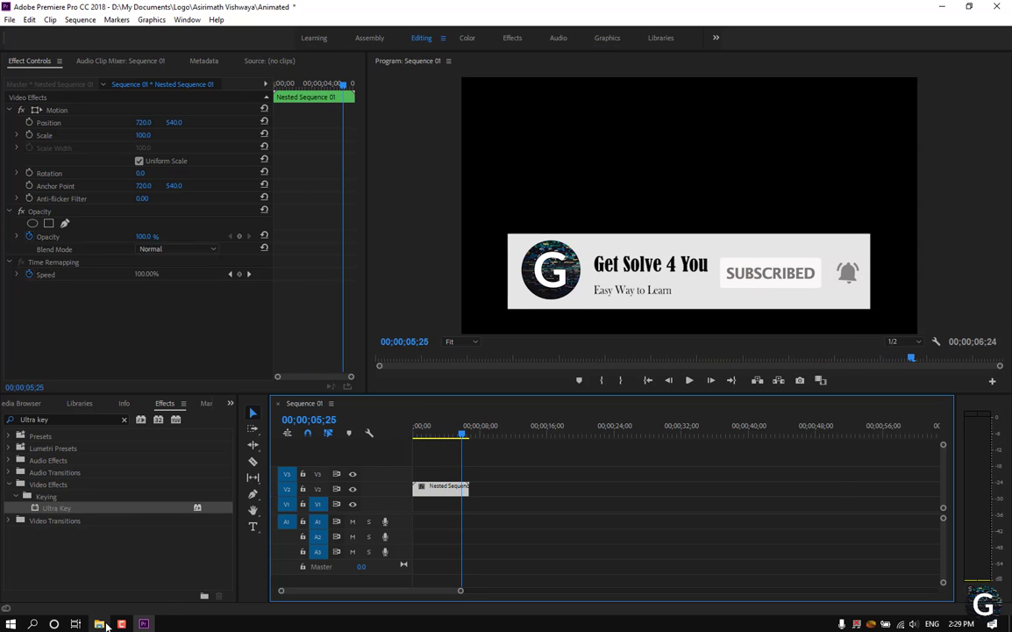
- Place maxresdefault.jpg from File Explorer on track V1 beneath the nested lower-third
{"action": "left_click", "coordinate": [99, 624]}
{"action": "mouse_move", "coordinate": [516, 214]}
{"action": "left_mouse_down"}
{"action": "mouse_move", "coordinate": [314, 542]}
{"action": "mouse_move", "coordinate": [910, 487]}
{"action": "mouse_move", "coordinate": [916, 496]}
{"action": "mouse_move", "coordinate": [450, 509]}
{"action": "left_mouse_up"}
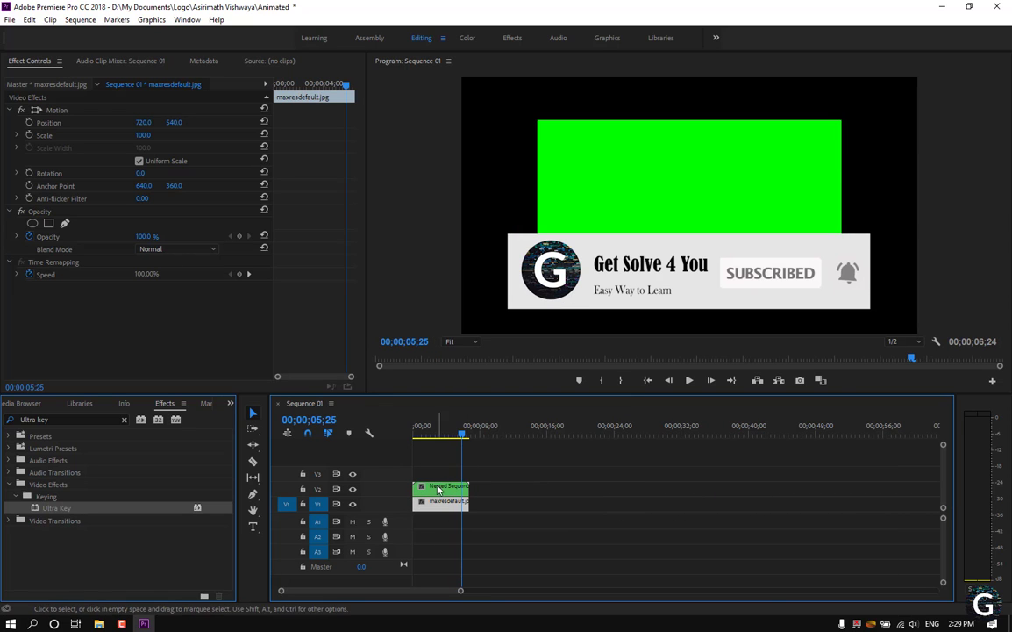
{"action": "left_click_drag", "start_coordinate": [465, 436], "coordinate": [400, 442]}
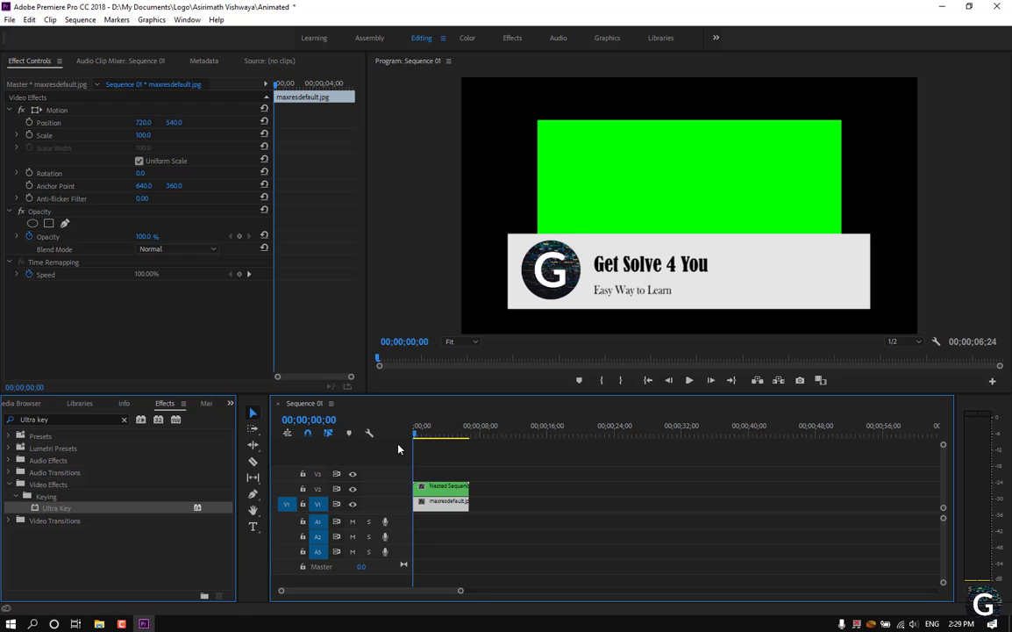
- Scale the green image to frame size and preview the lower-third over it
{"action": "right_click", "coordinate": [441, 507]}
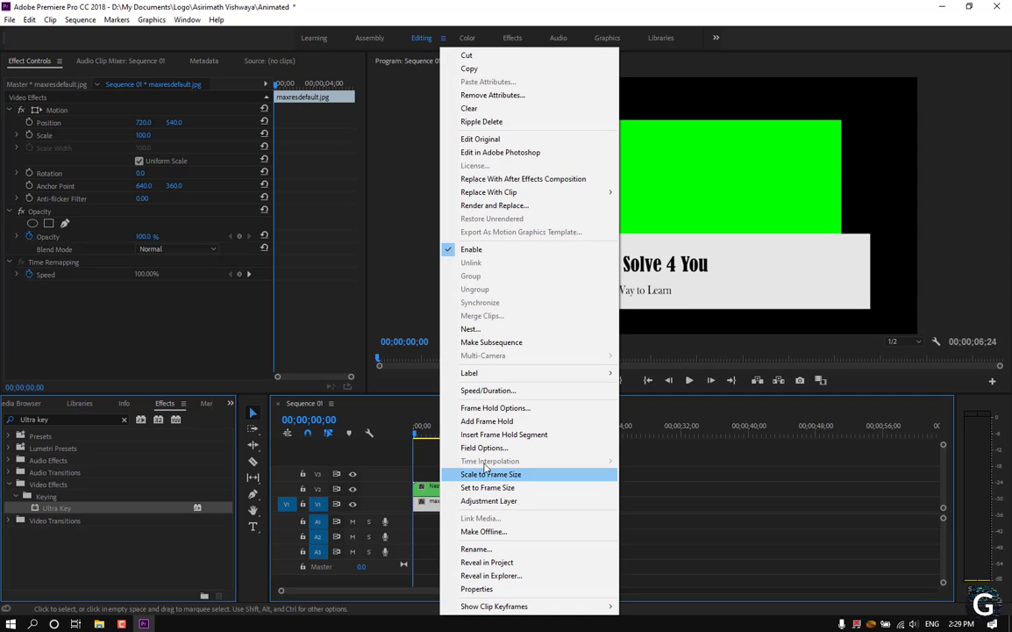
{"action": "left_click", "coordinate": [432, 498]}
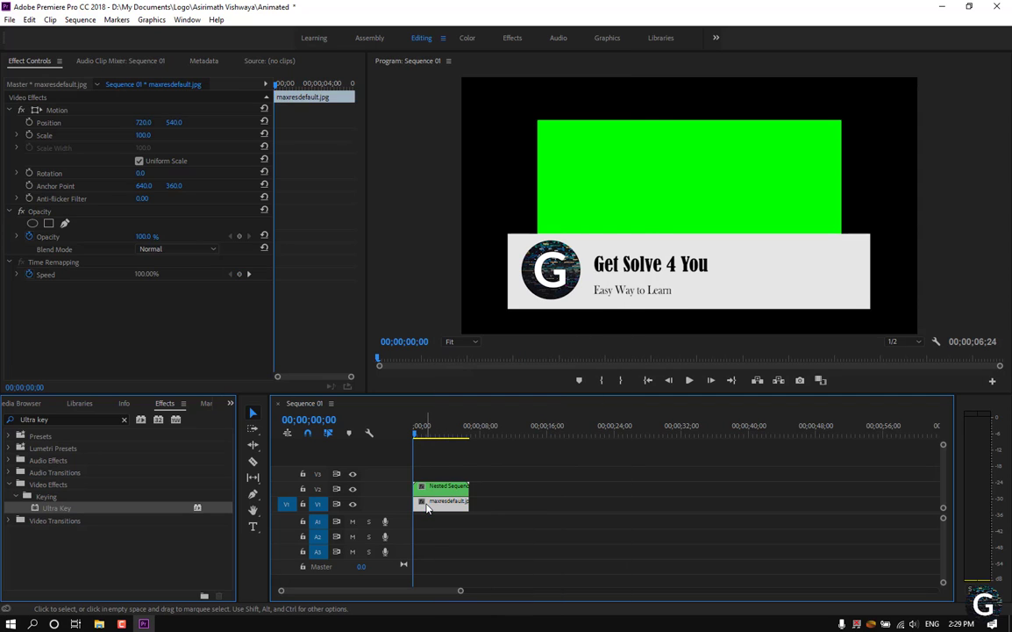
{"action": "right_click", "coordinate": [441, 507]}
{"action": "left_click", "coordinate": [492, 473]}
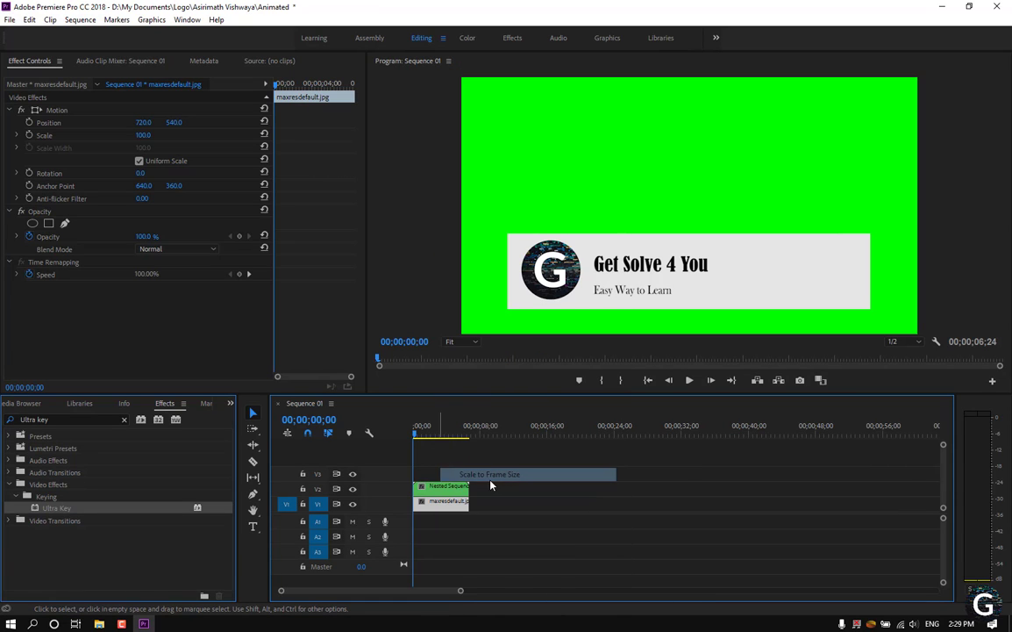
{"action": "key", "text": "space"}
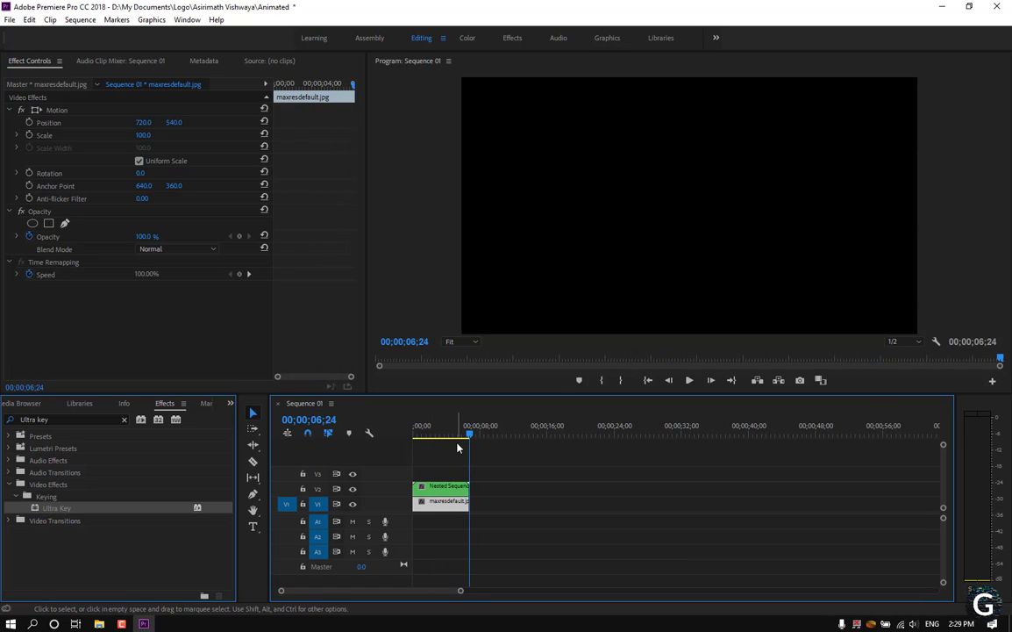
{"action": "key", "text": "space"}
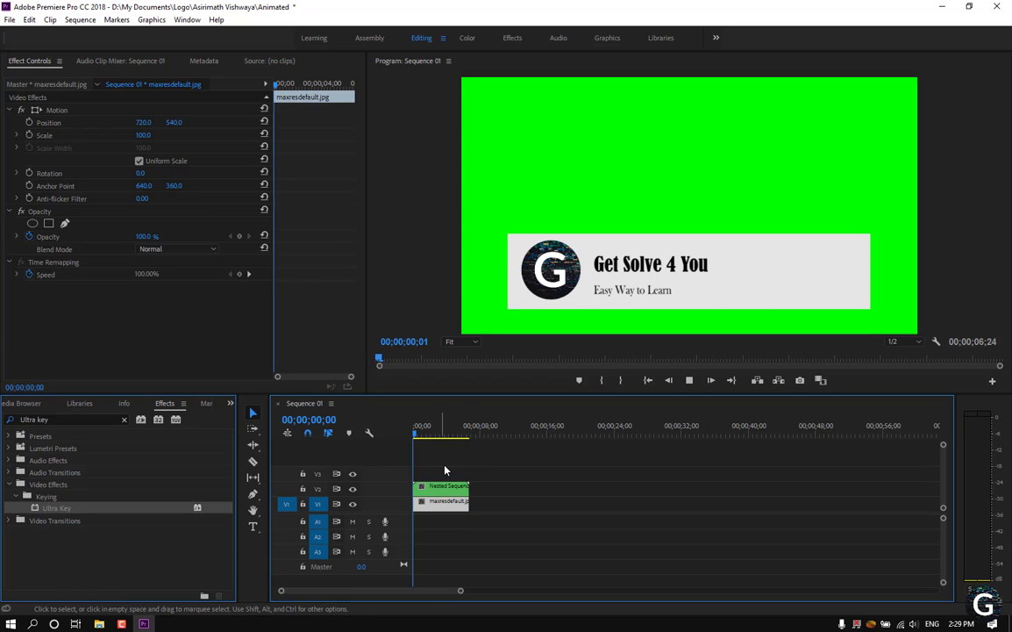
{"action": "key", "text": "space"}
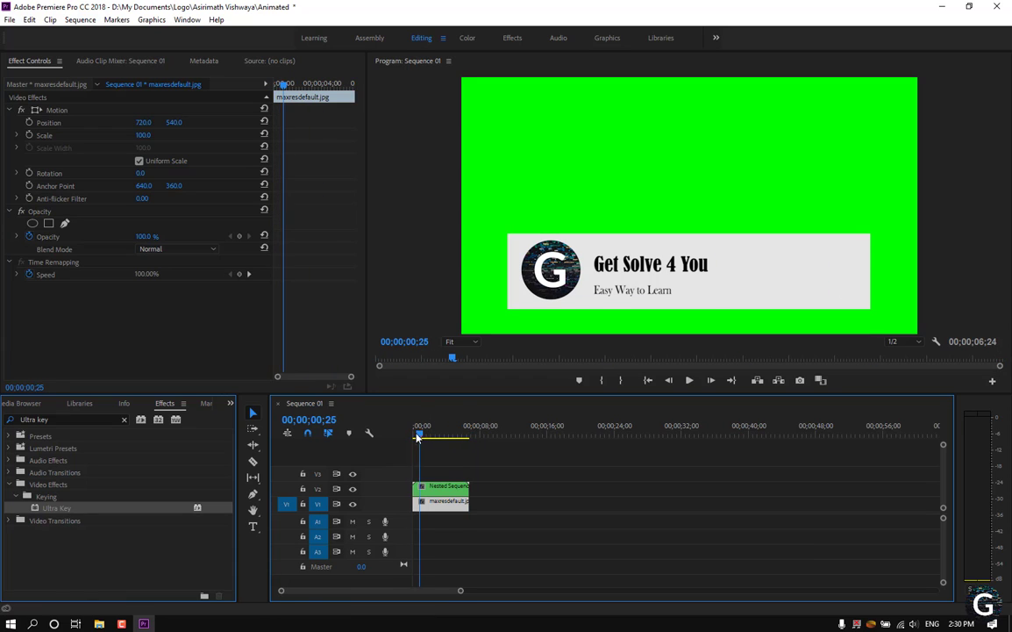
{"action": "key", "text": "Home"}
- Play the sequence and add a Position keyframe at about one second
{"action": "key", "text": "space"}
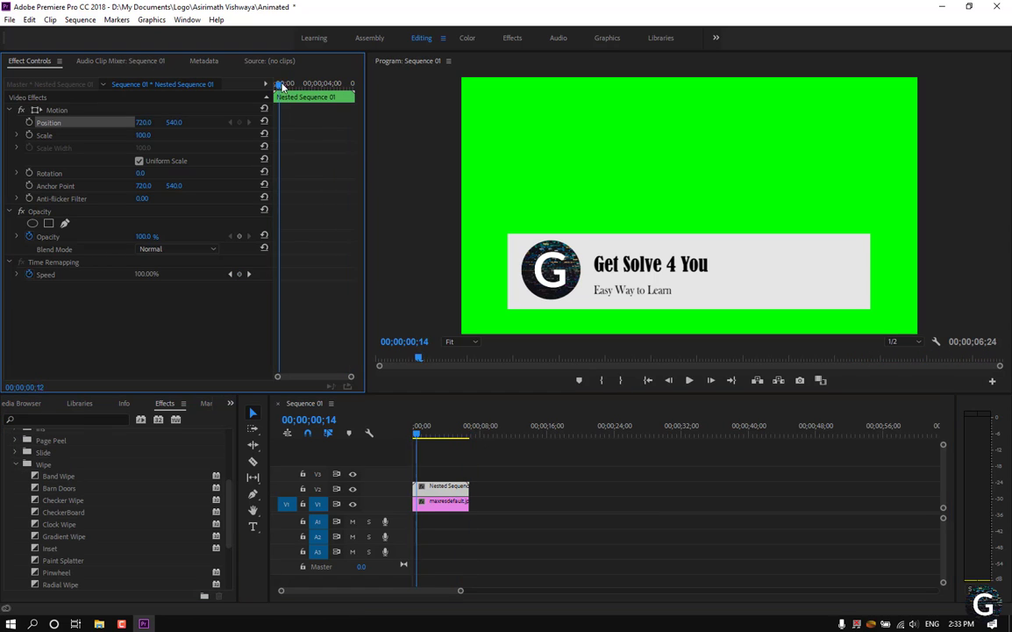
{"action": "left_click_drag", "start_coordinate": [288, 85], "coordinate": [295, 83]}
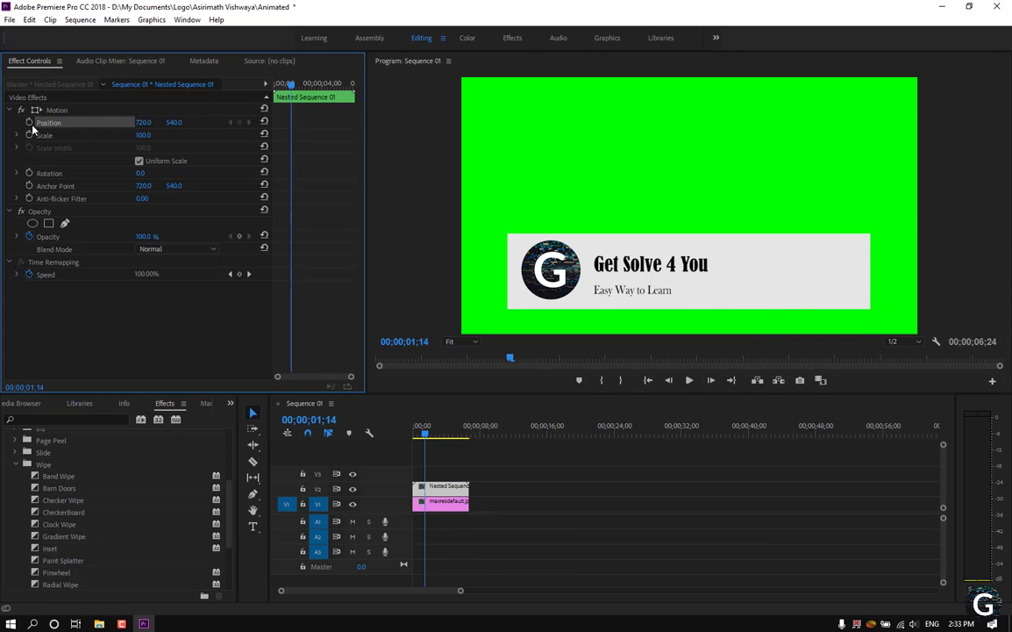
{"action": "left_click", "coordinate": [238, 121]}
- At the first frame, push the banner down to Position 720, 1004 and preview the slide-in
{"action": "left_click_drag", "start_coordinate": [292, 85], "coordinate": [111, 110]}
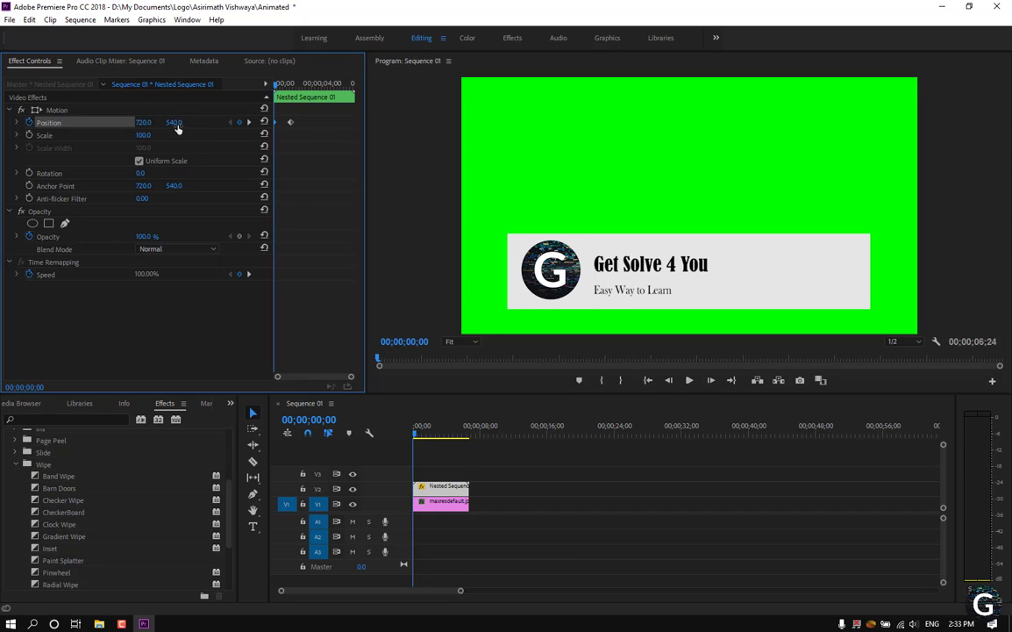
{"action": "left_click_drag", "start_coordinate": [174, 122], "coordinate": [417, 121]}
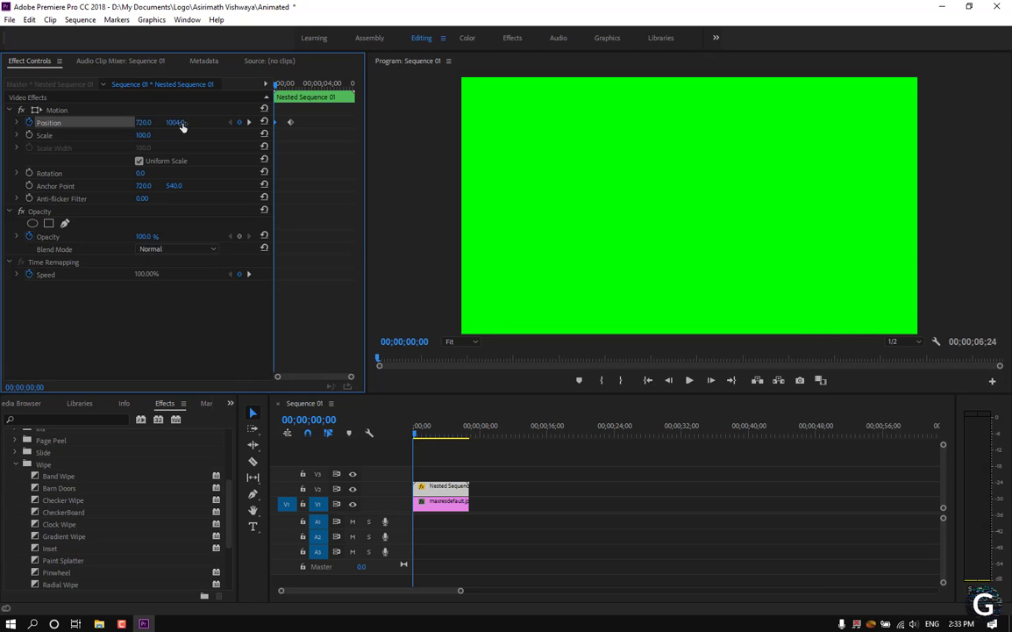
{"action": "key", "text": "space"}
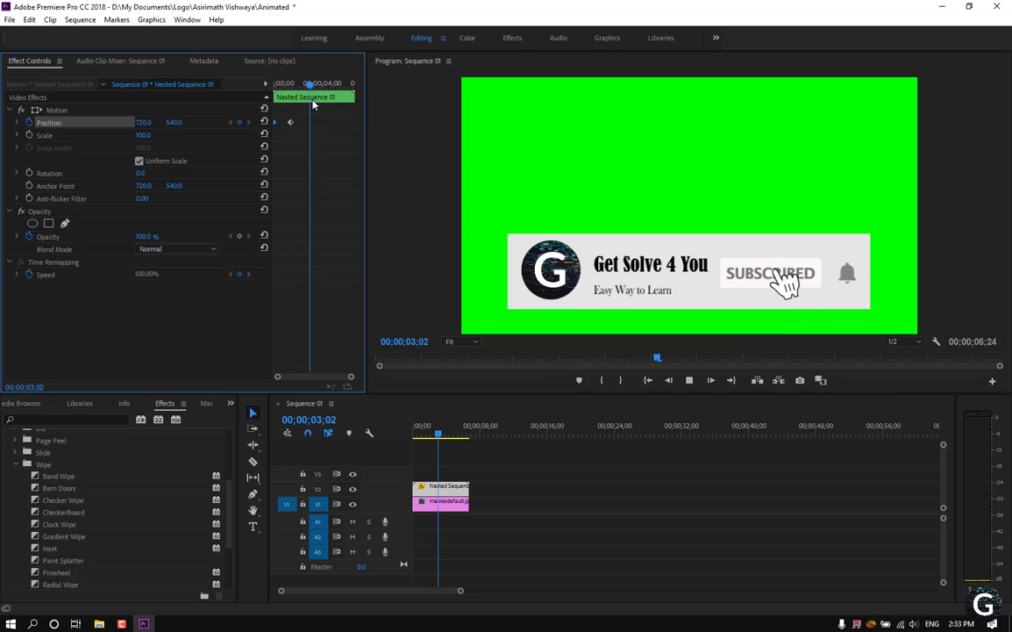
{"action": "key", "text": "space"}
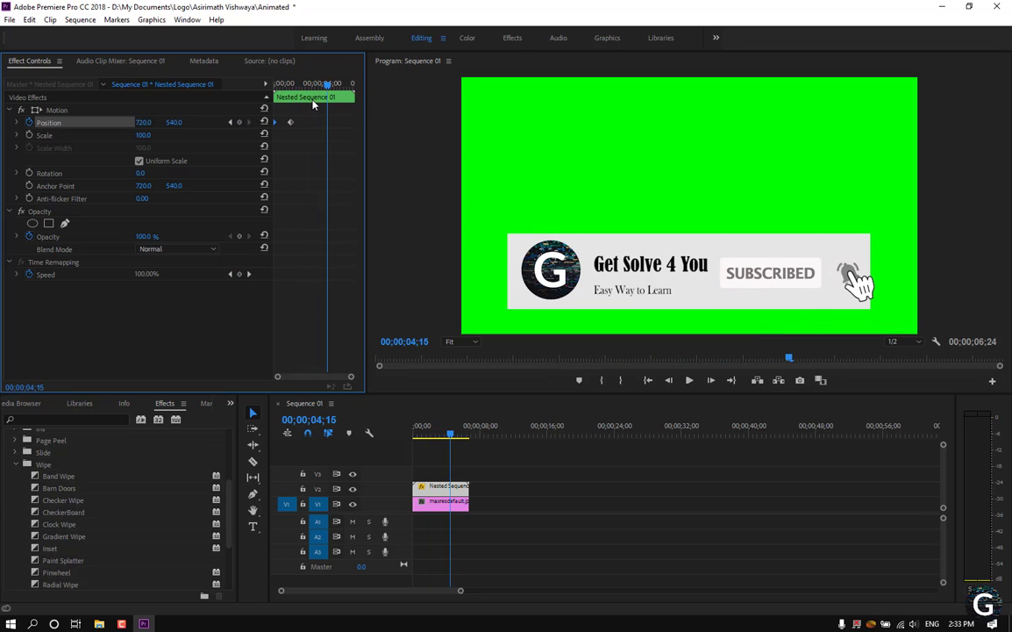
{"action": "key", "text": "space"}
{"action": "key", "text": "space"}
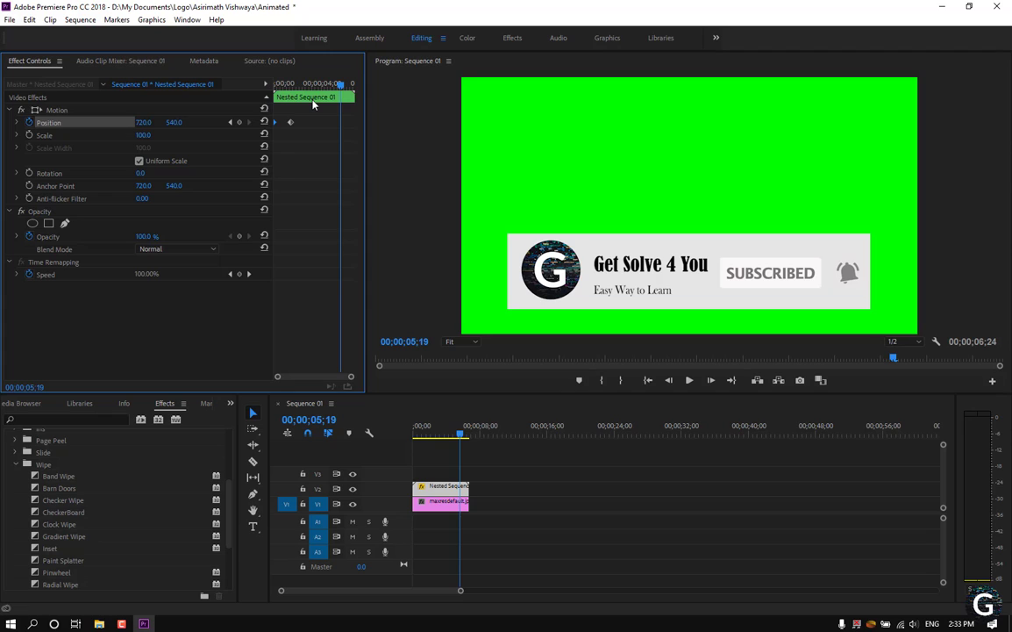
{"action": "key", "text": "space"}
{"action": "key", "text": "space"}
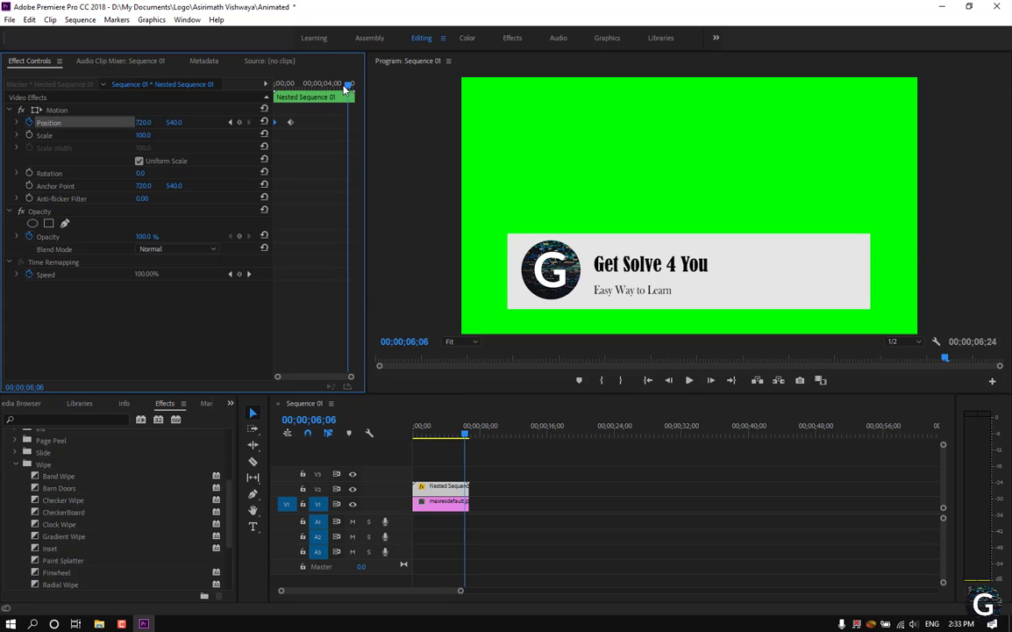
- Add Position keyframes near 06;02 and near the clip's end at 06;18
{"action": "left_click_drag", "start_coordinate": [347, 86], "coordinate": [347, 85]}
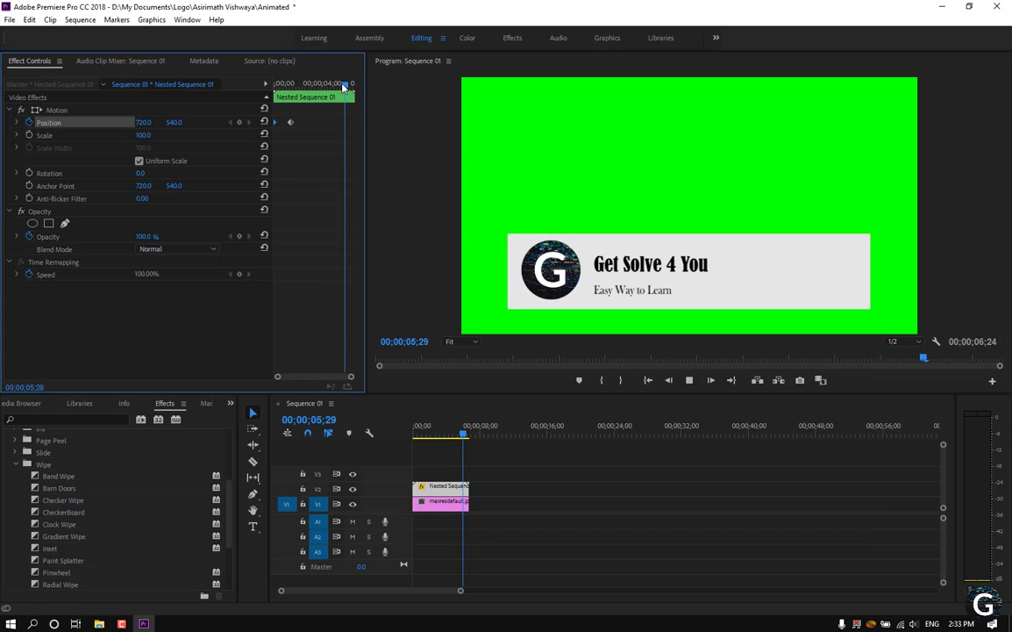
{"action": "left_click", "coordinate": [240, 122]}
{"action": "left_click_drag", "start_coordinate": [348, 85], "coordinate": [351, 86]}
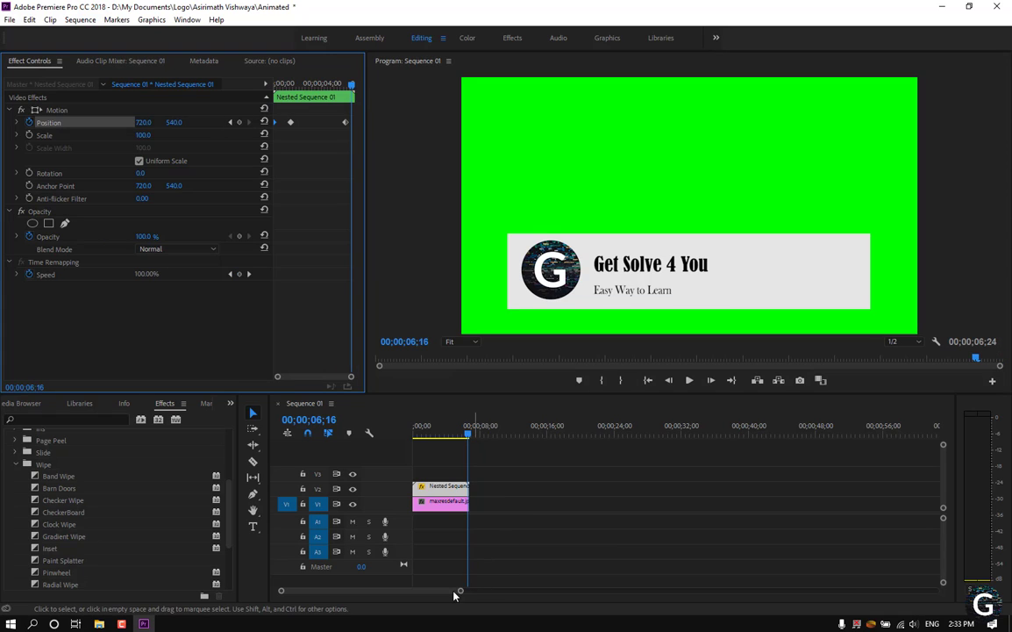
{"action": "left_click_drag", "start_coordinate": [454, 593], "coordinate": [355, 590]}
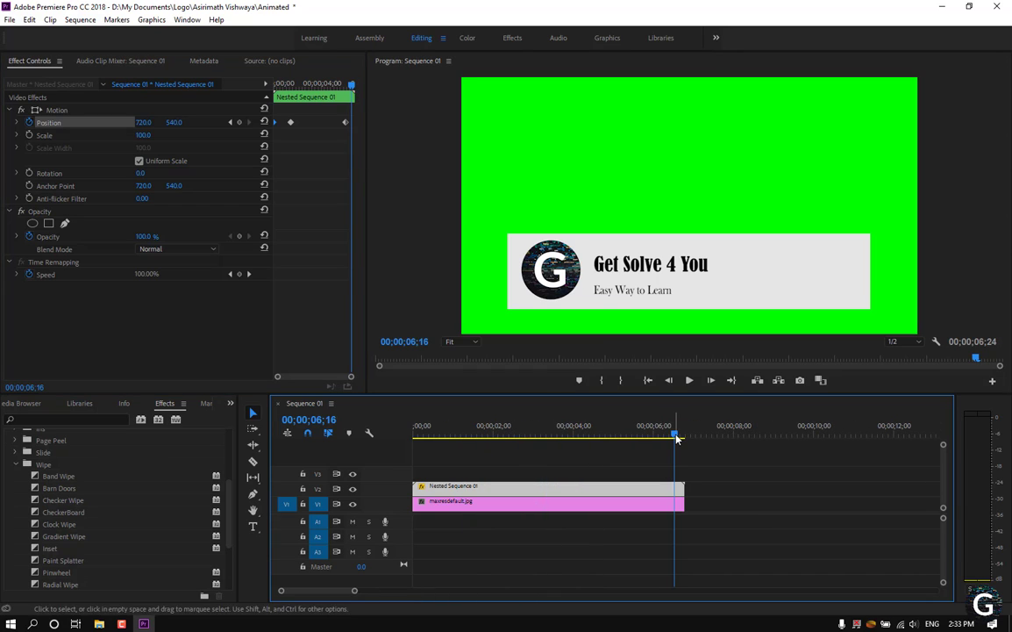
{"action": "left_click_drag", "start_coordinate": [677, 438], "coordinate": [684, 432]}
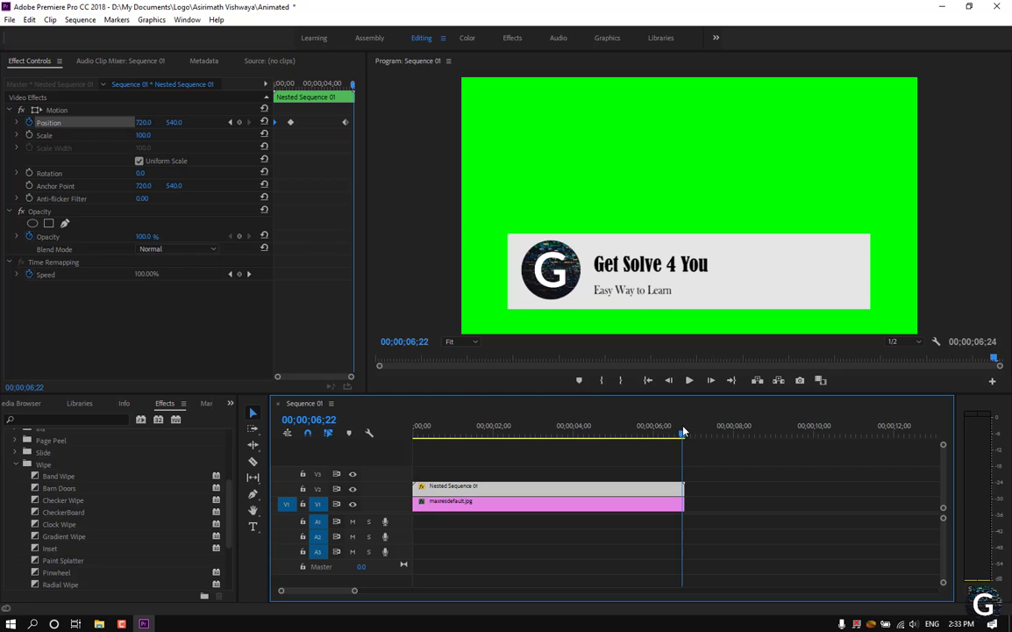
{"action": "left_click", "coordinate": [241, 124]}
{"action": "left_click", "coordinate": [350, 123]}
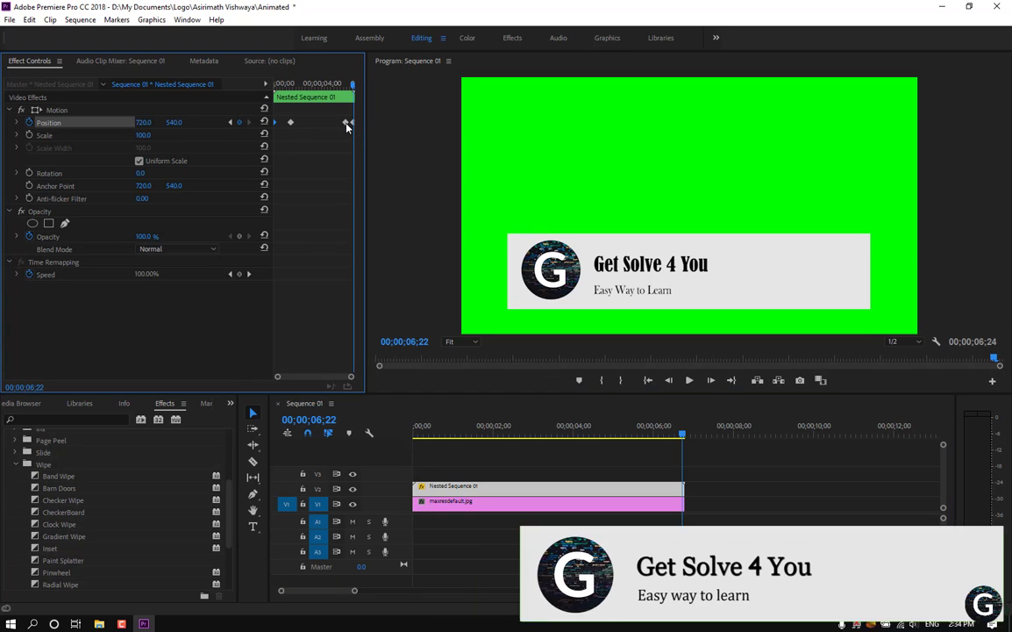
{"action": "left_click_drag", "start_coordinate": [352, 85], "coordinate": [347, 90]}
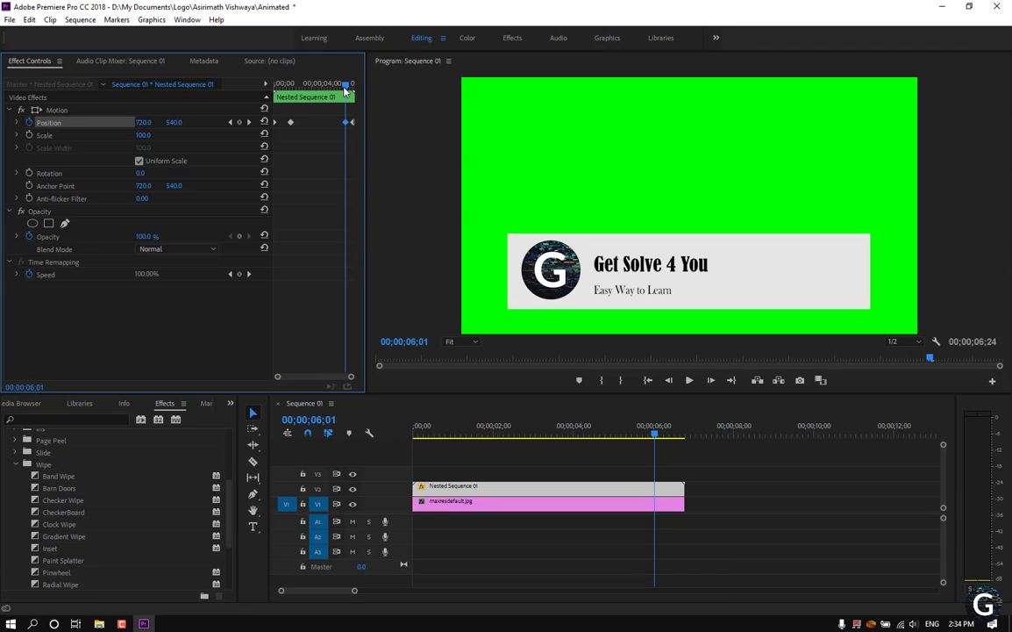
- Set the final Position to 720, 1025 so the banner exits downward, then preview
{"action": "left_click_drag", "start_coordinate": [345, 85], "coordinate": [352, 130]}
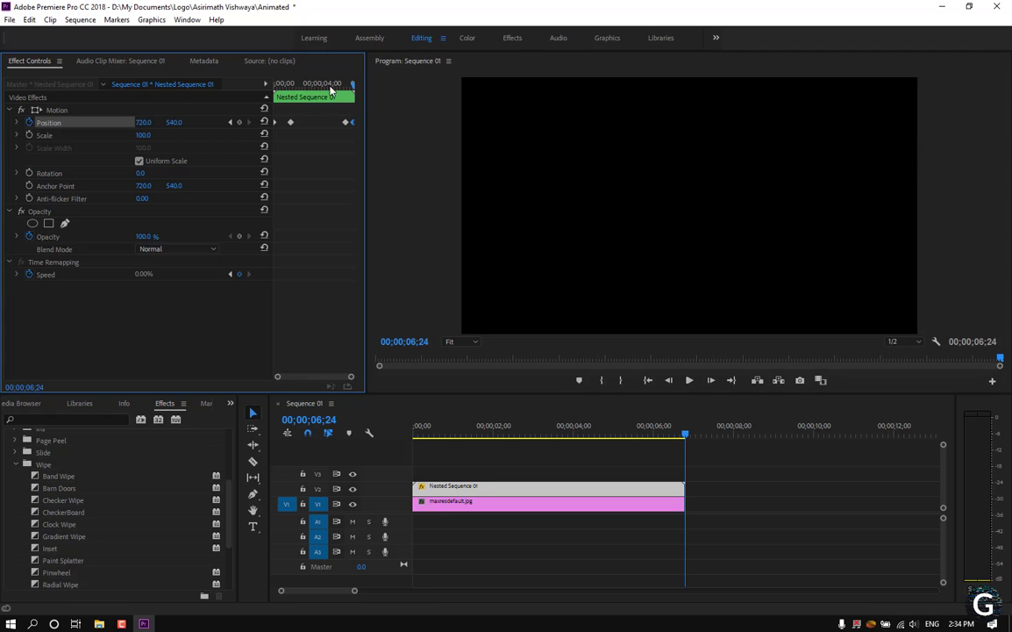
{"action": "left_click", "coordinate": [350, 85]}
{"action": "left_click_drag", "start_coordinate": [350, 88], "coordinate": [354, 88]}
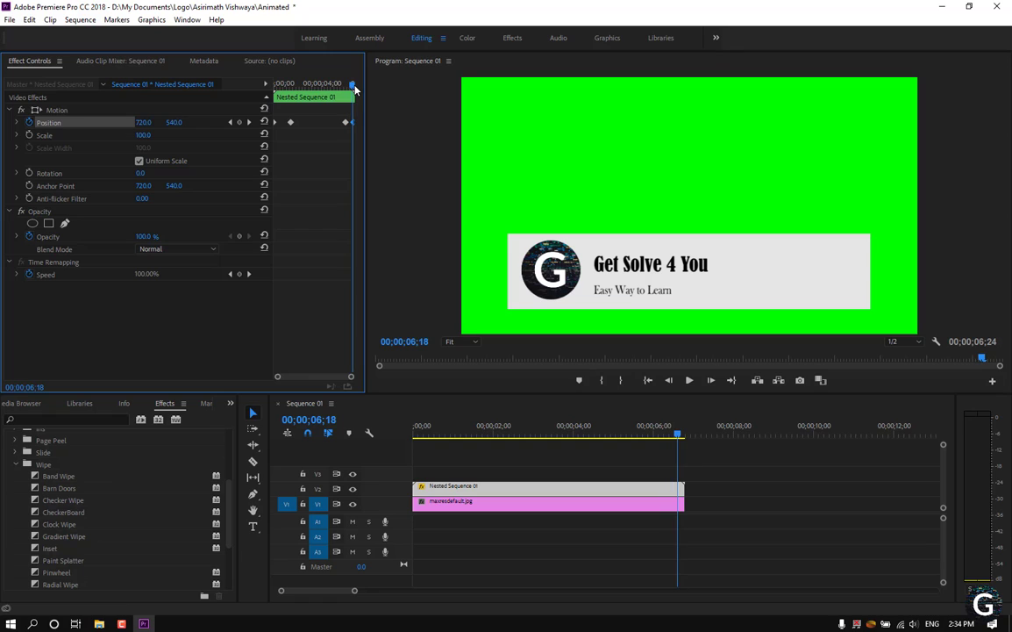
{"action": "left_click_drag", "start_coordinate": [174, 122], "coordinate": [369, 123]}
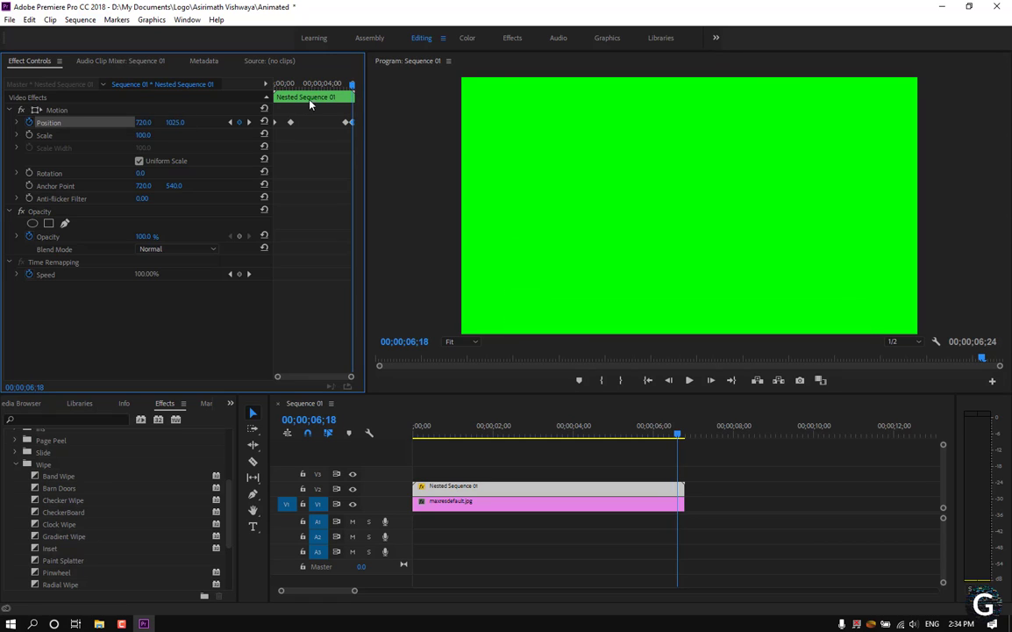
{"action": "left_click_drag", "start_coordinate": [354, 88], "coordinate": [277, 88]}
{"action": "key", "text": "space"}
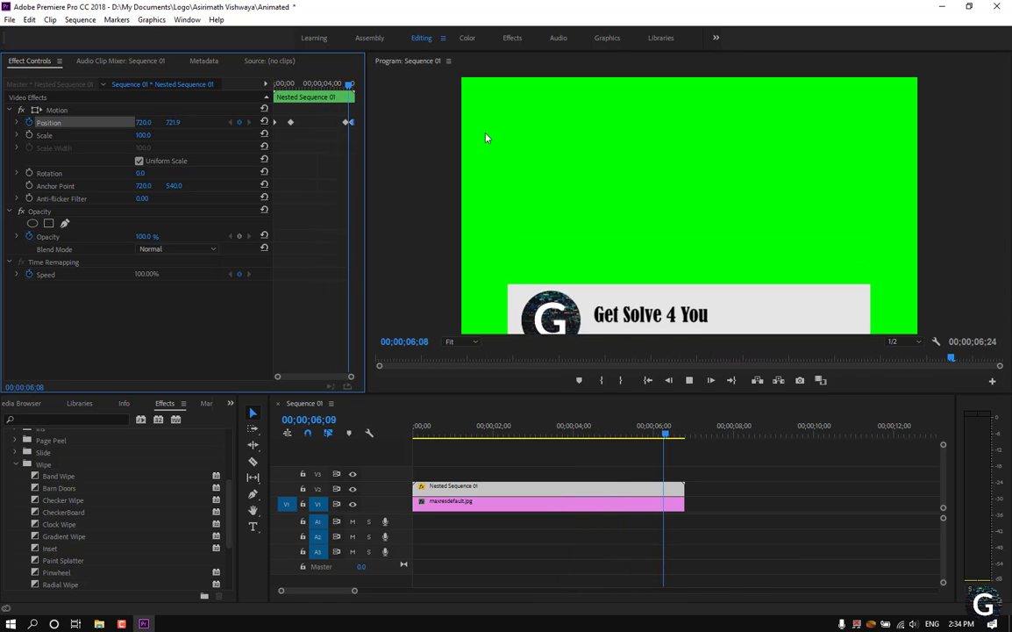
{"action": "left_click", "coordinate": [427, 495]}
{"action": "key", "text": "space"}
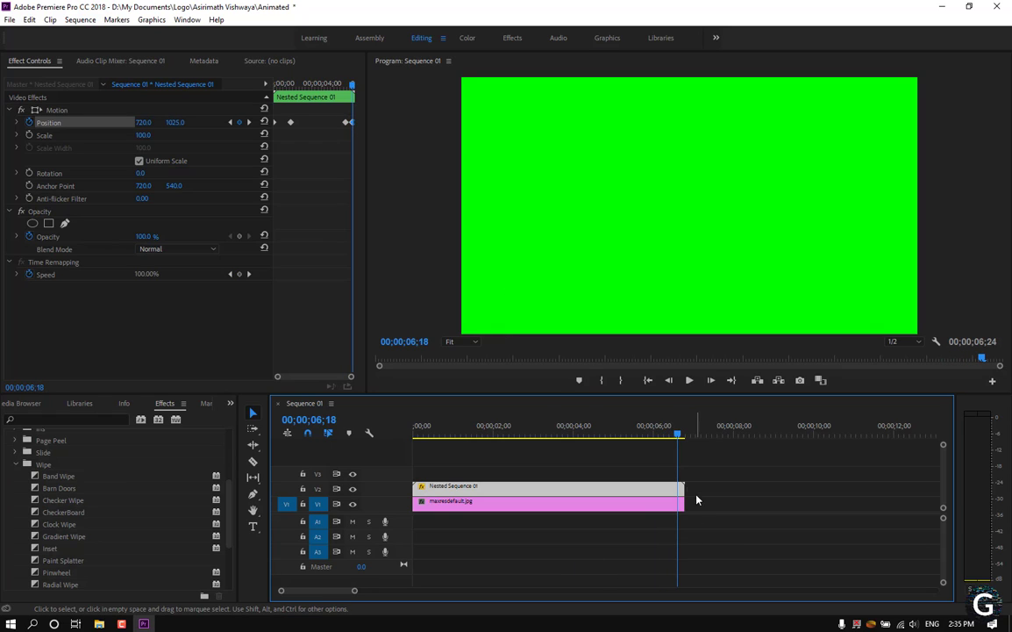
- Trim the Nested Sequence 01 and maxresdefault.jpg clips to end at 06;18
{"action": "left_click_drag", "start_coordinate": [684, 490], "coordinate": [677, 489]}
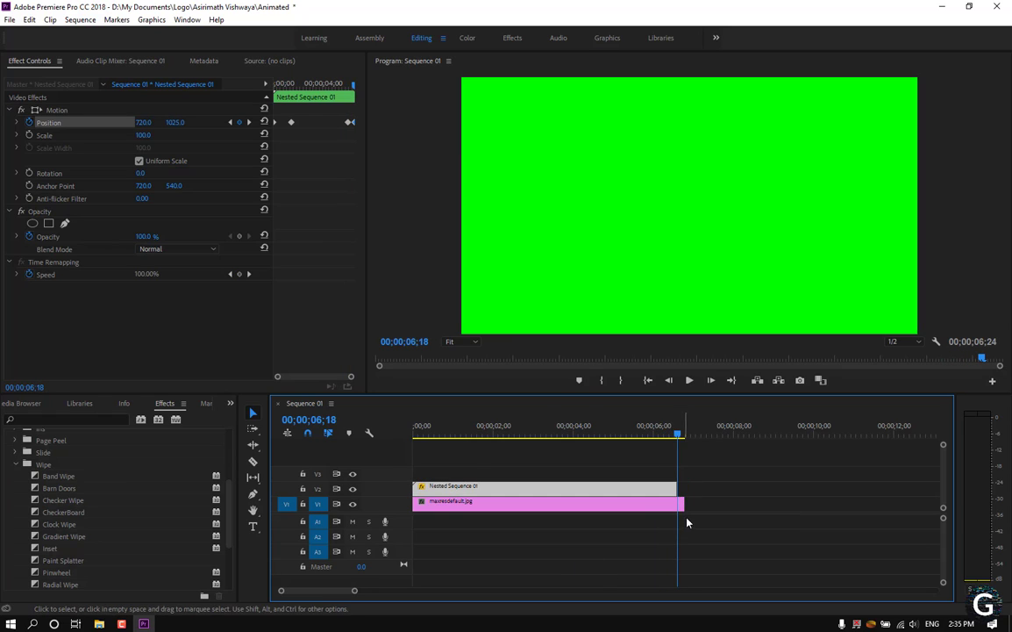
{"action": "left_click_drag", "start_coordinate": [677, 508], "coordinate": [676, 508]}
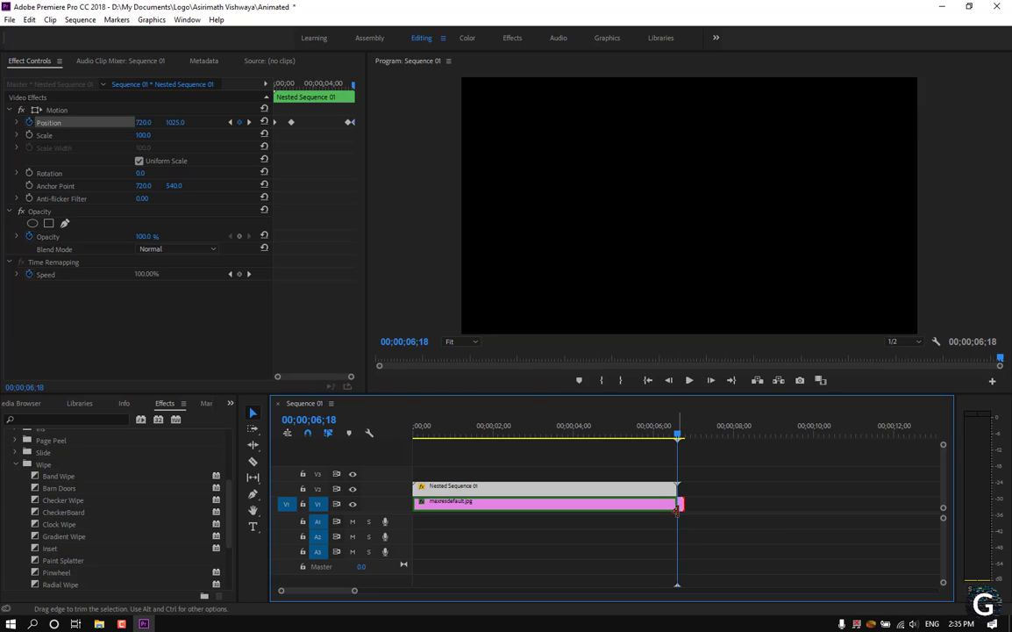
{"action": "left_click_drag", "start_coordinate": [676, 436], "coordinate": [653, 436]}
{"action": "key", "text": "space"}
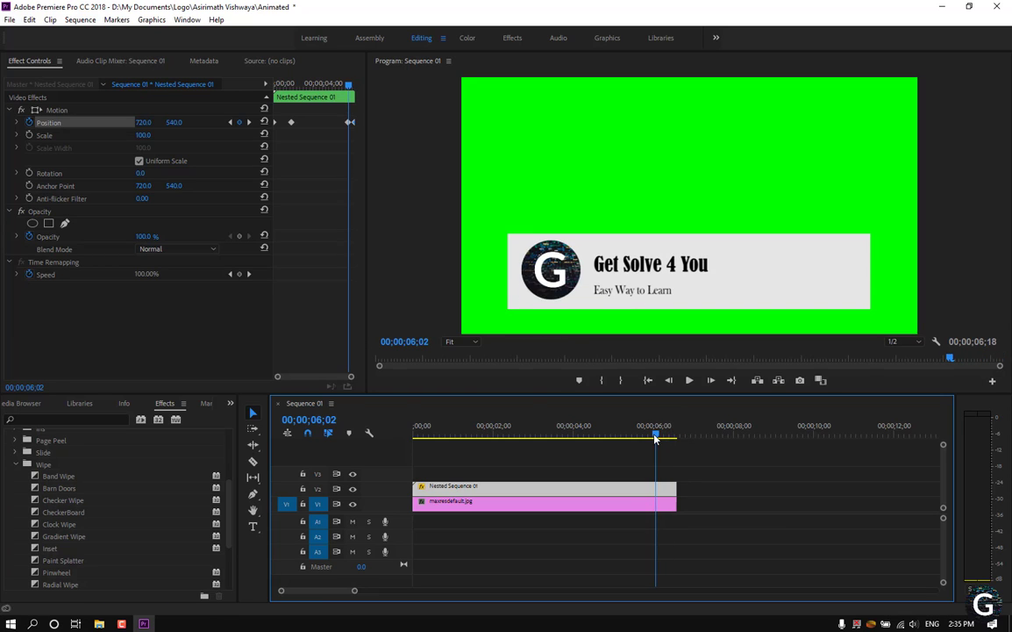
- Export the sequence as H.264 Sequence 01.mp4 into Desktop\New folder
{"action": "left_click", "coordinate": [8, 20]}
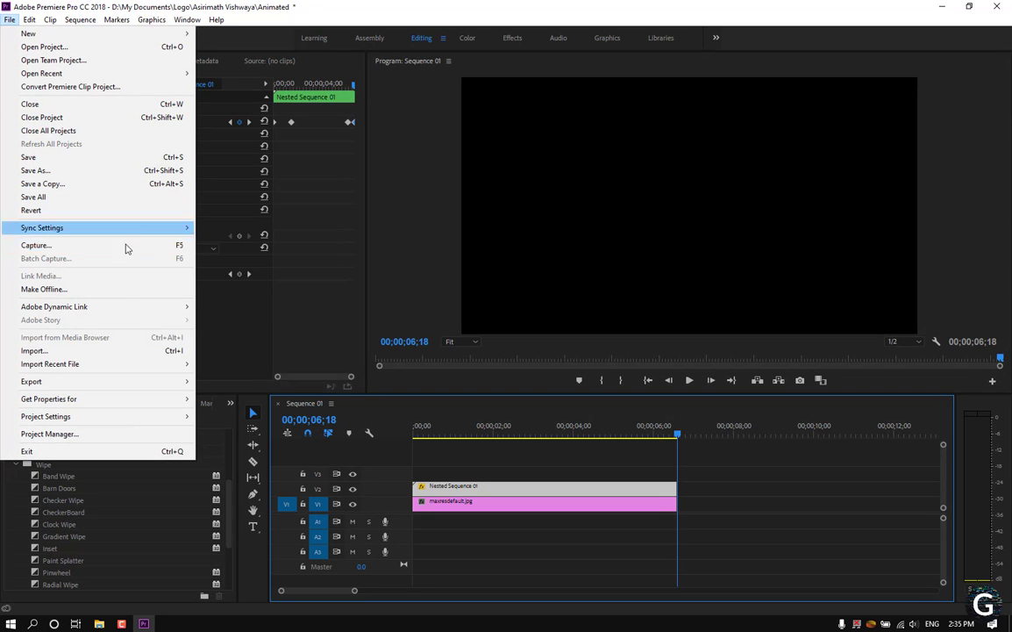
{"action": "mouse_move", "coordinate": [129, 382]}
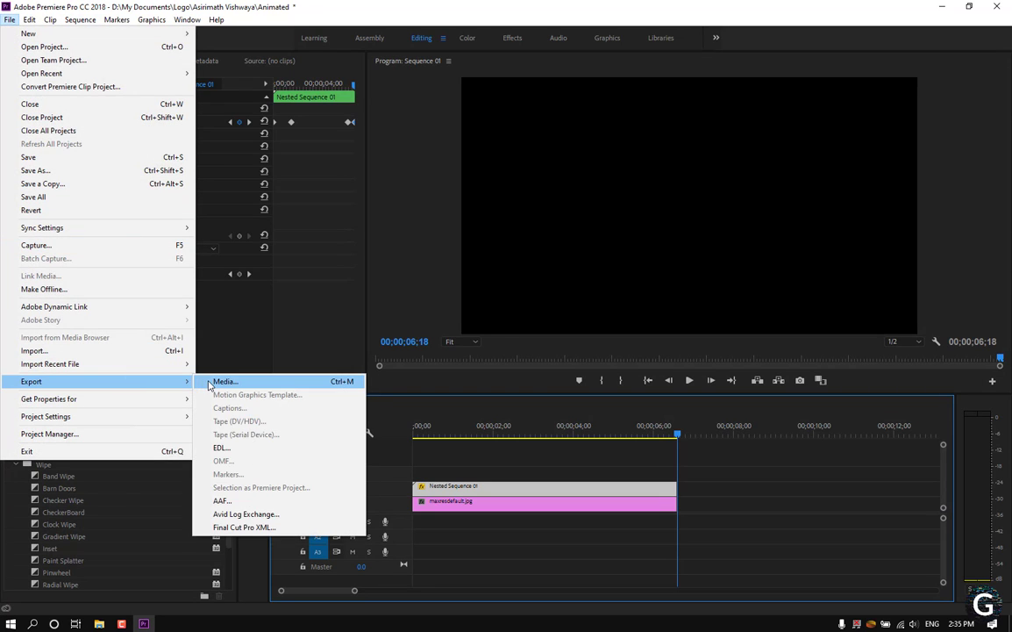
{"action": "left_click", "coordinate": [211, 383]}
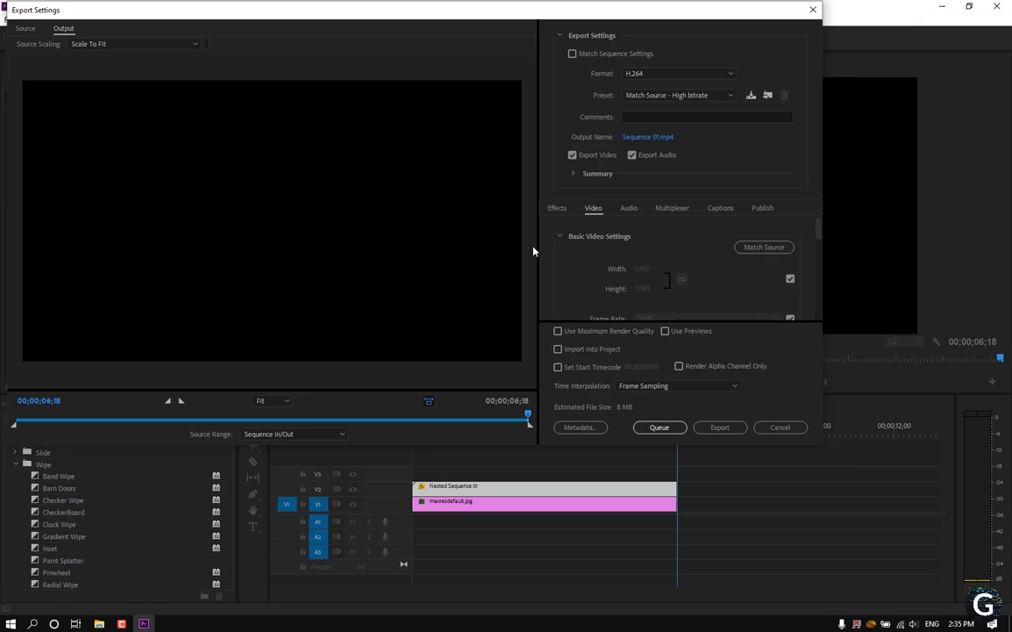
{"action": "left_click", "coordinate": [649, 137]}
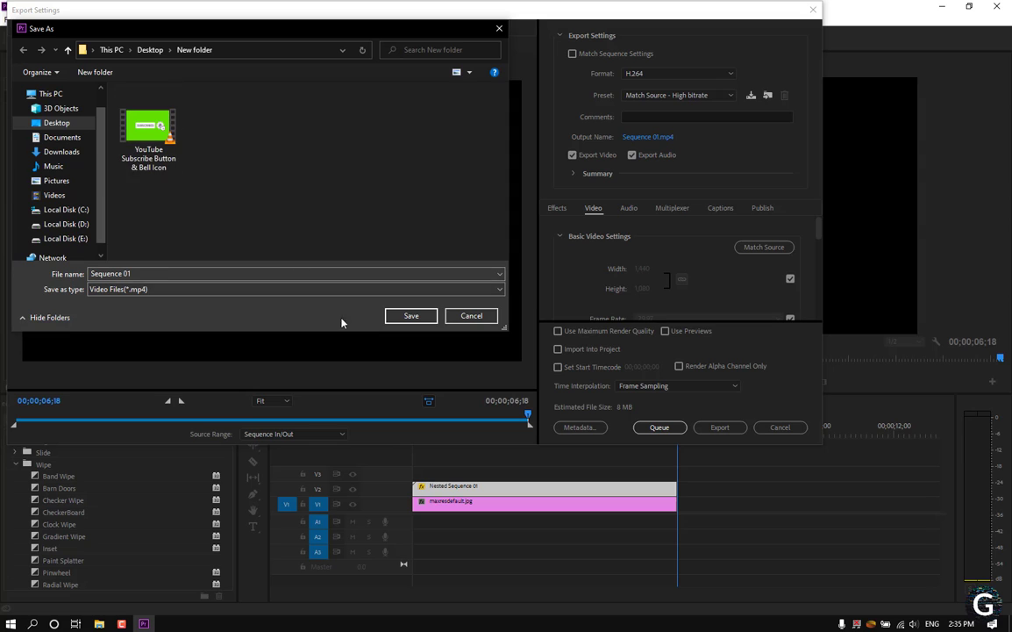
{"action": "left_click", "coordinate": [413, 318]}
{"action": "left_click", "coordinate": [708, 429]}
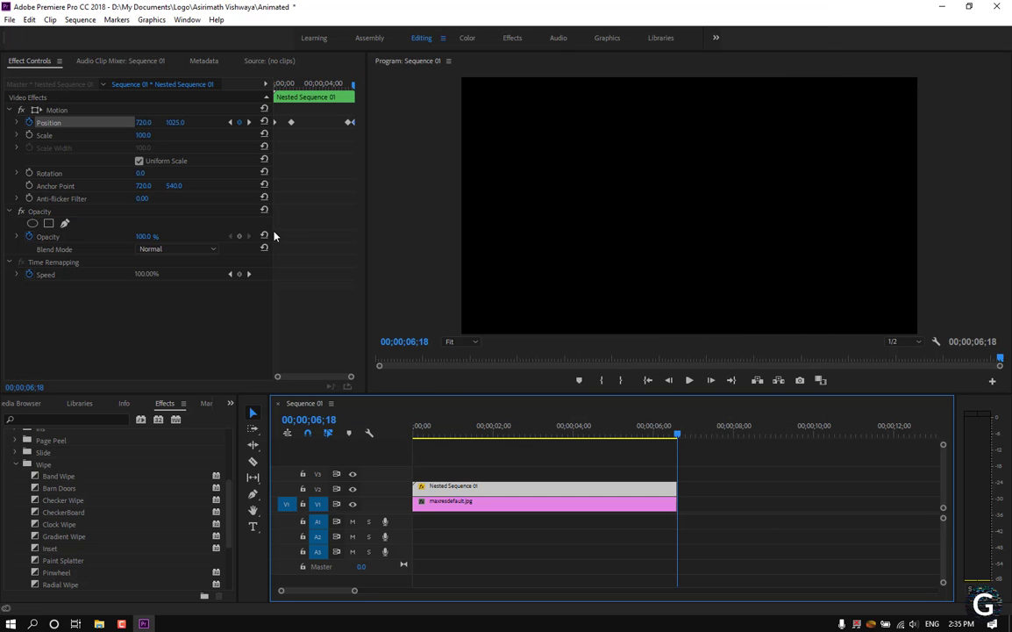
{"action": "left_click", "coordinate": [938, 7]}
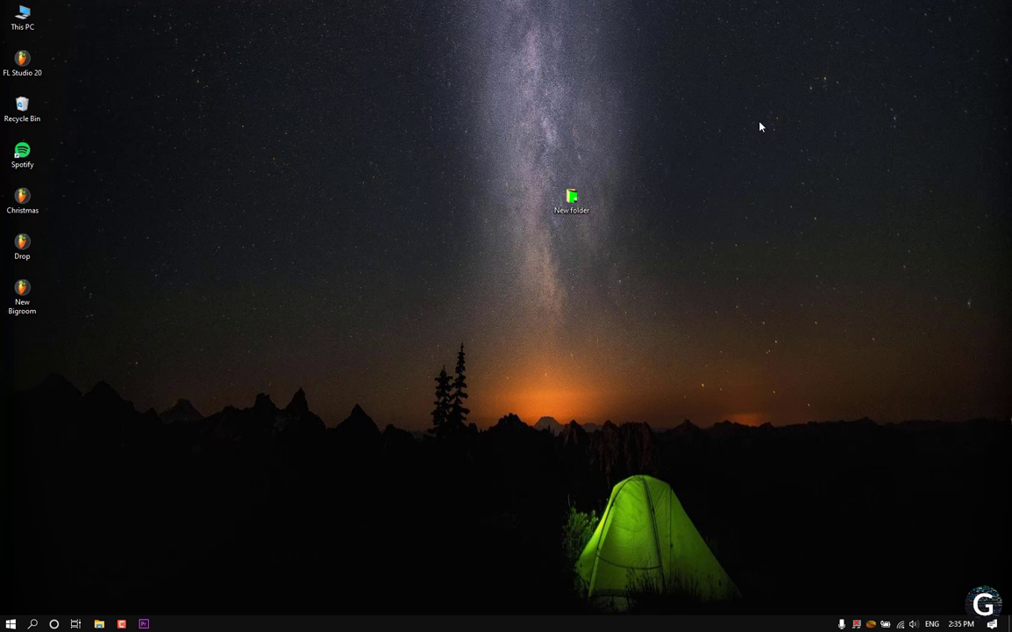
- Play Sequence 01.mp4 from the desktop's New folder in VLC, then close VLC
{"action": "double_click", "coordinate": [590, 212]}
{"action": "double_click", "coordinate": [650, 214]}
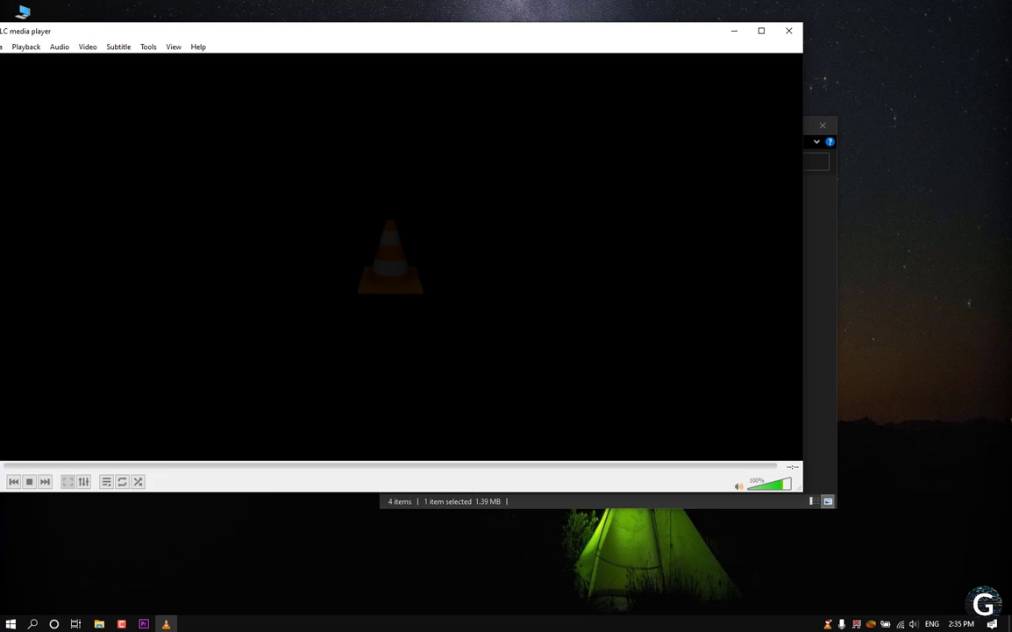
{"action": "left_click", "coordinate": [779, 34]}
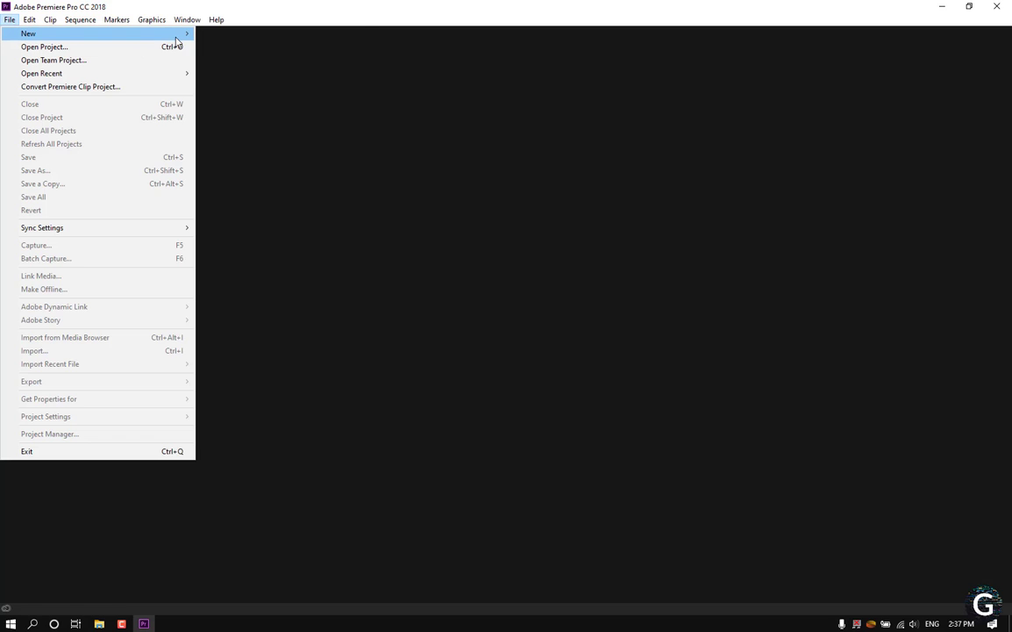
- Create a new Premiere project named Video
{"action": "mouse_move", "coordinate": [177, 39]}
{"action": "left_click", "coordinate": [221, 34]}
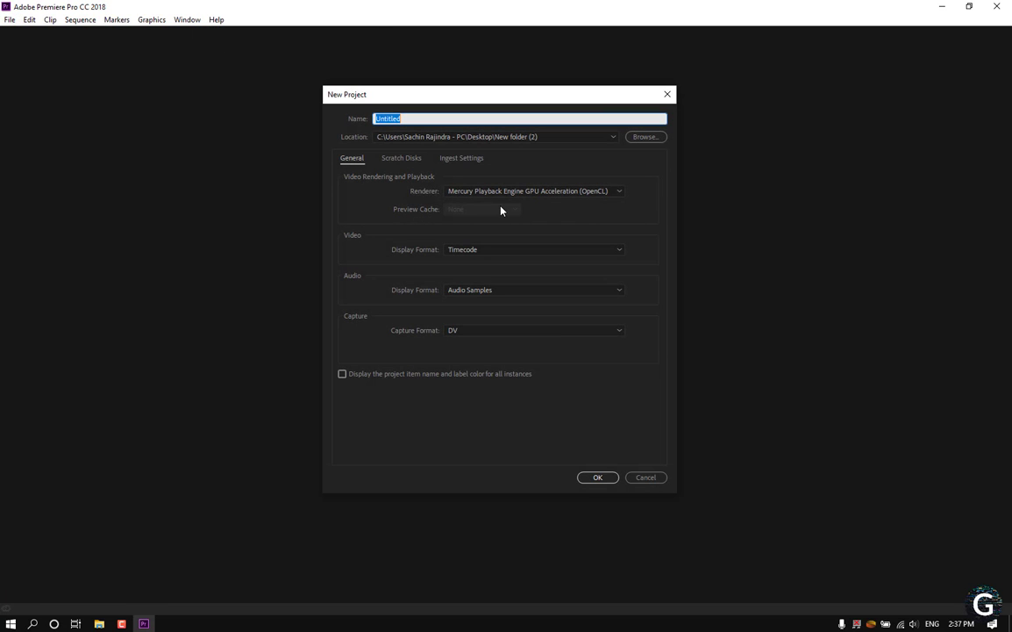
{"action": "double_click", "coordinate": [414, 117]}
{"action": "type", "text": "Video"}
{"action": "key", "text": "Return"}
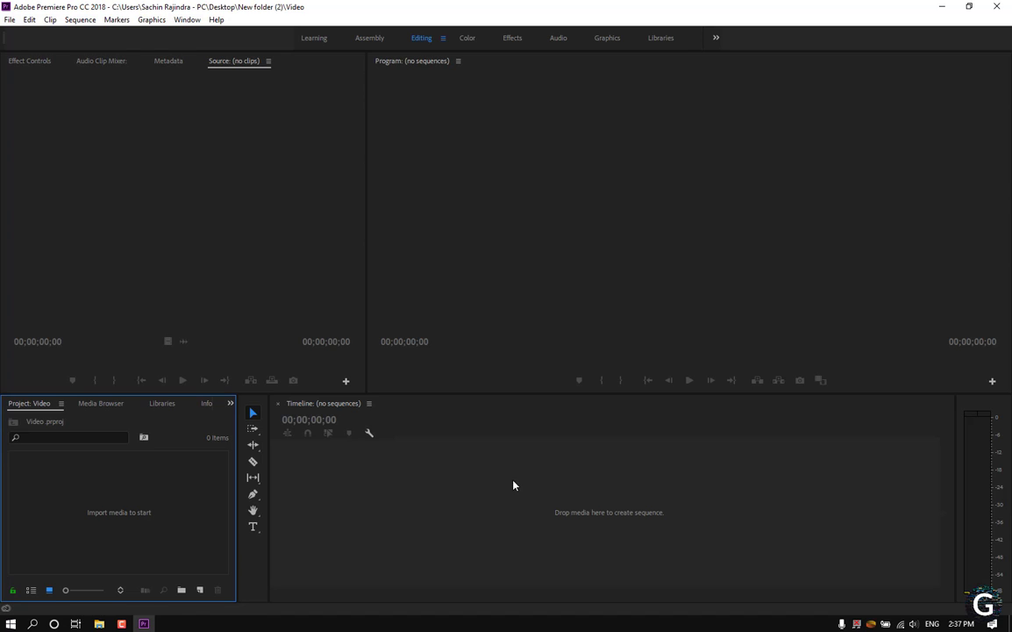
- Add a new empty Sequence 01 with the default settings
{"action": "left_click", "coordinate": [10, 19]}
{"action": "left_click", "coordinate": [219, 61]}
{"action": "left_click", "coordinate": [603, 506]}
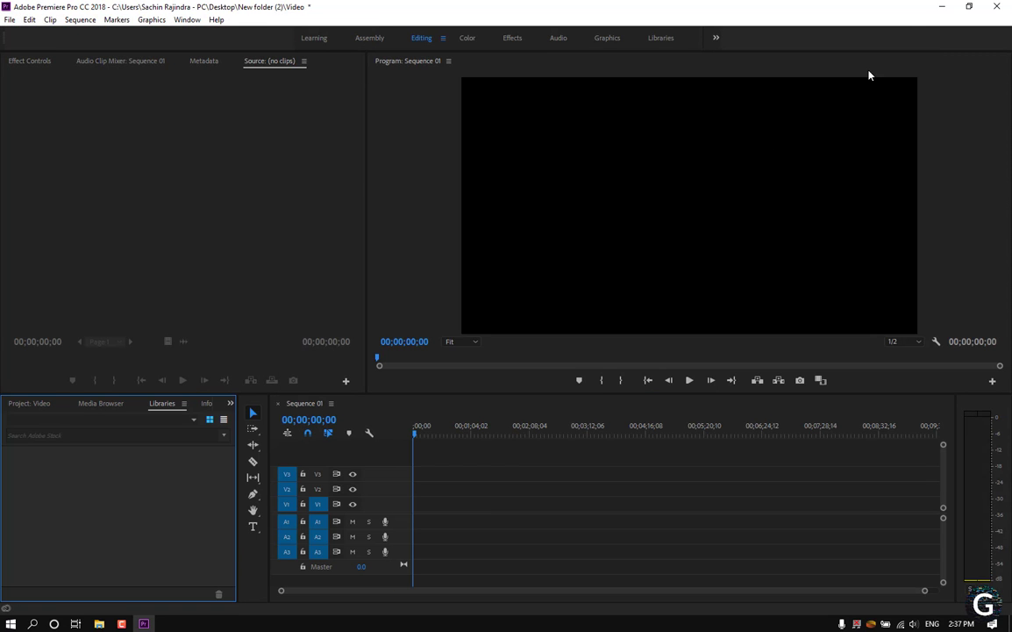
{"action": "left_click", "coordinate": [941, 7]}
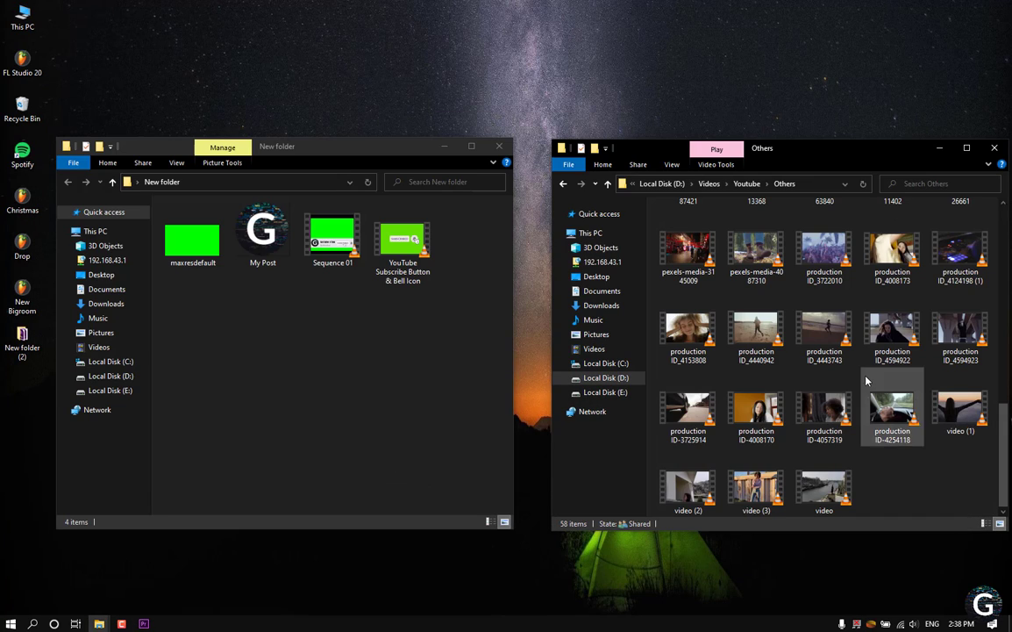
- Paste video (1) into New folder, close the Others window, and drag video (1) toward Premiere
{"action": "left_click", "coordinate": [961, 408]}
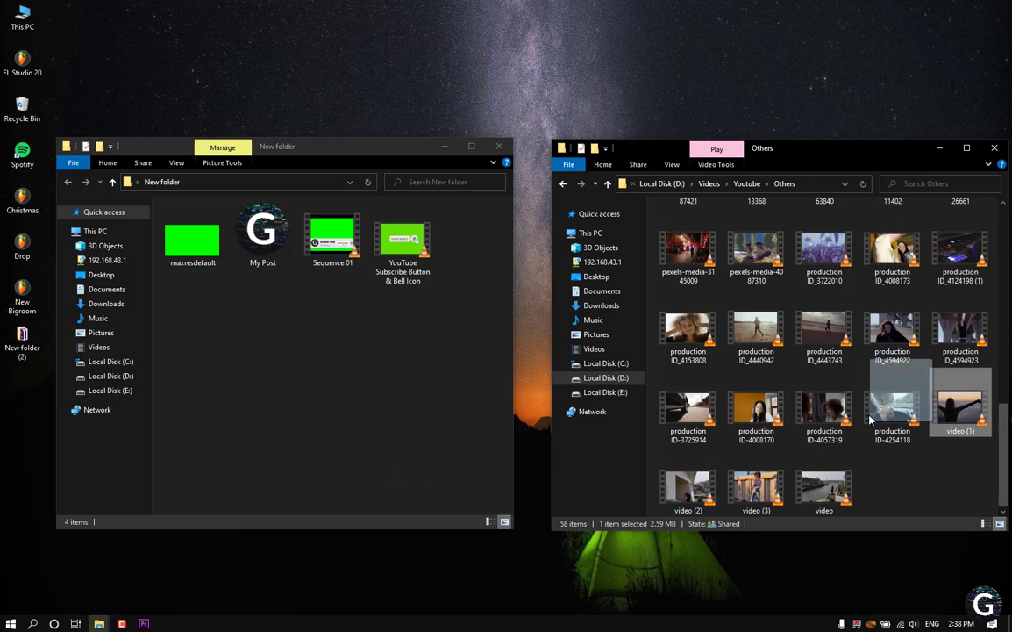
{"action": "left_click", "coordinate": [344, 416]}
{"action": "key", "text": "ctrl+v"}
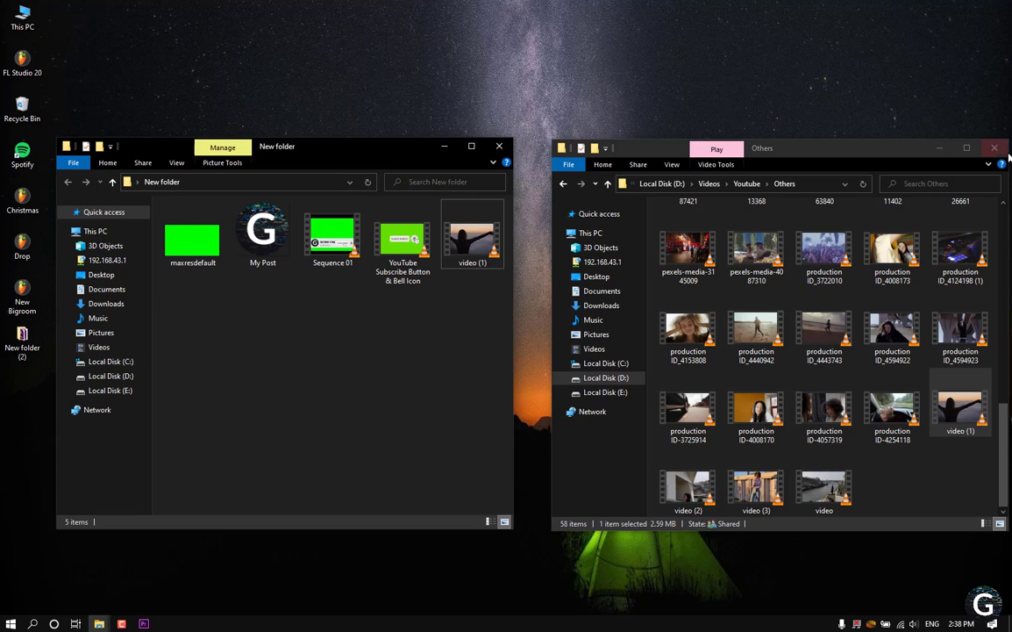
{"action": "left_click", "coordinate": [996, 149]}
{"action": "left_click", "coordinate": [481, 260]}
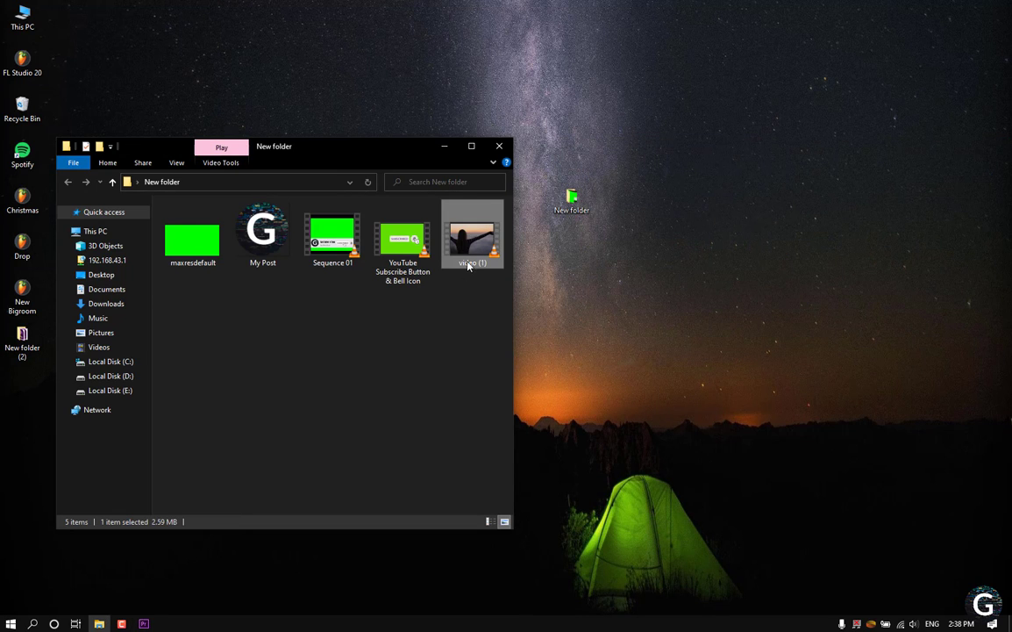
{"action": "mouse_move", "coordinate": [467, 265]}
{"action": "left_mouse_down"}
{"action": "mouse_move", "coordinate": [159, 609]}
{"action": "mouse_move", "coordinate": [467, 507]}
{"action": "left_mouse_up"}
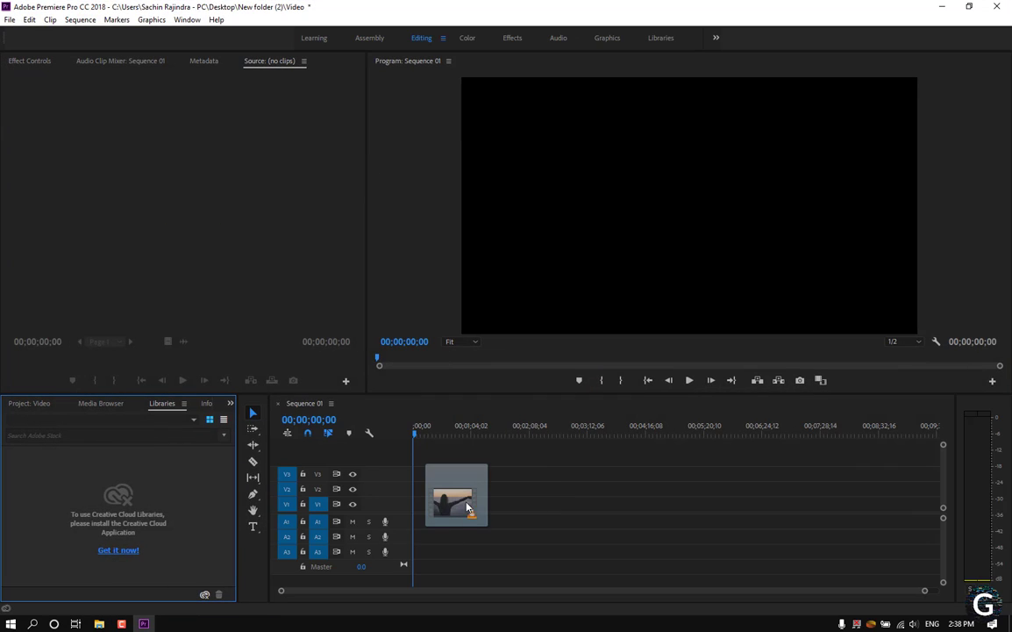
- Drop video (1).mp4 on the timeline, keeping existing sequence settings, and preview it
{"action": "left_click_drag", "start_coordinate": [467, 507], "coordinate": [456, 501]}
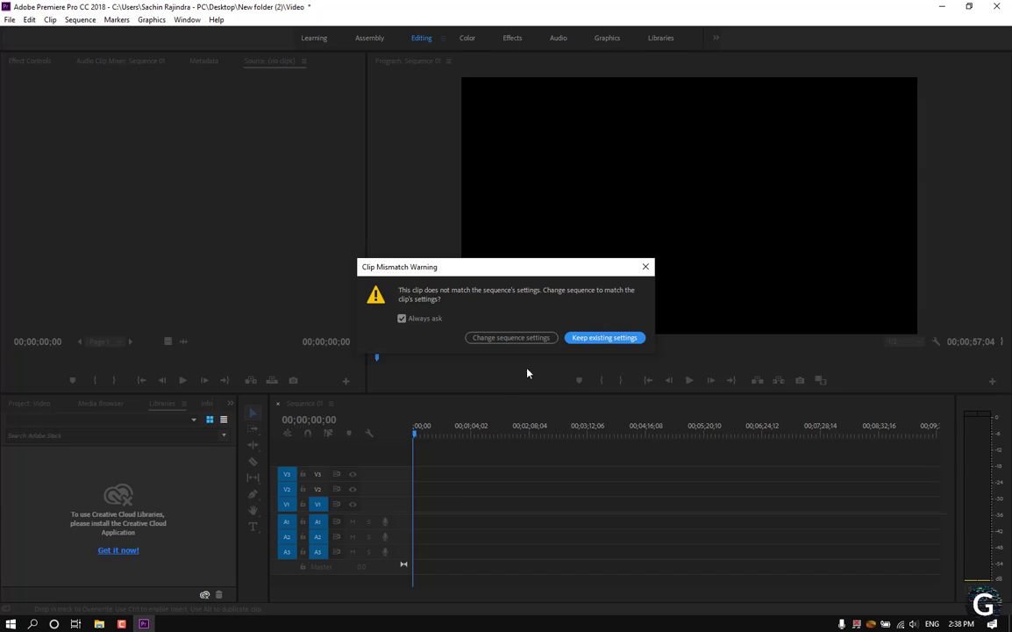
{"action": "left_click", "coordinate": [607, 340]}
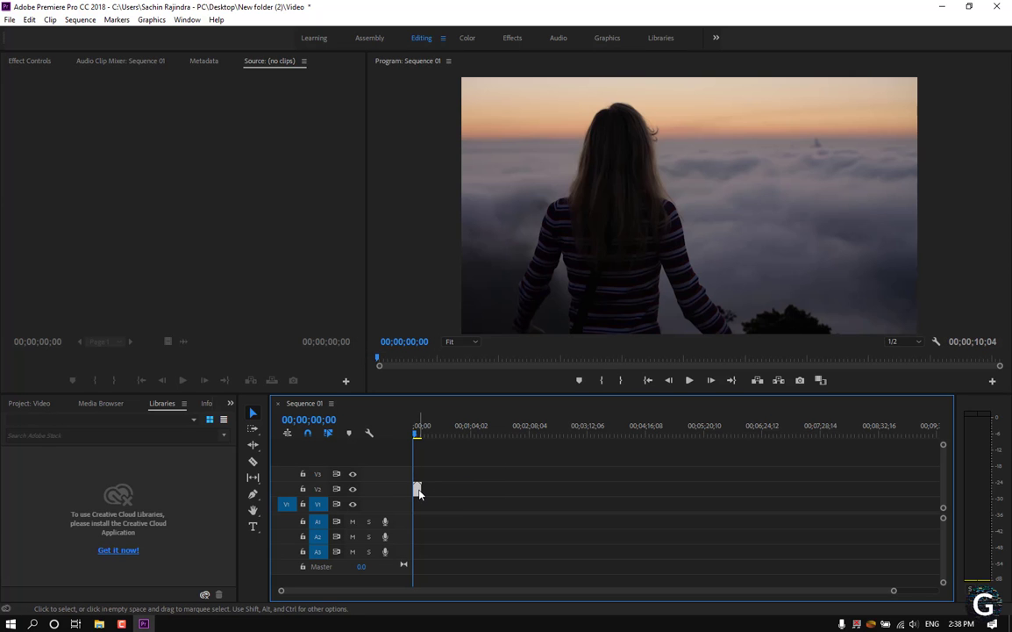
{"action": "key", "text": "space"}
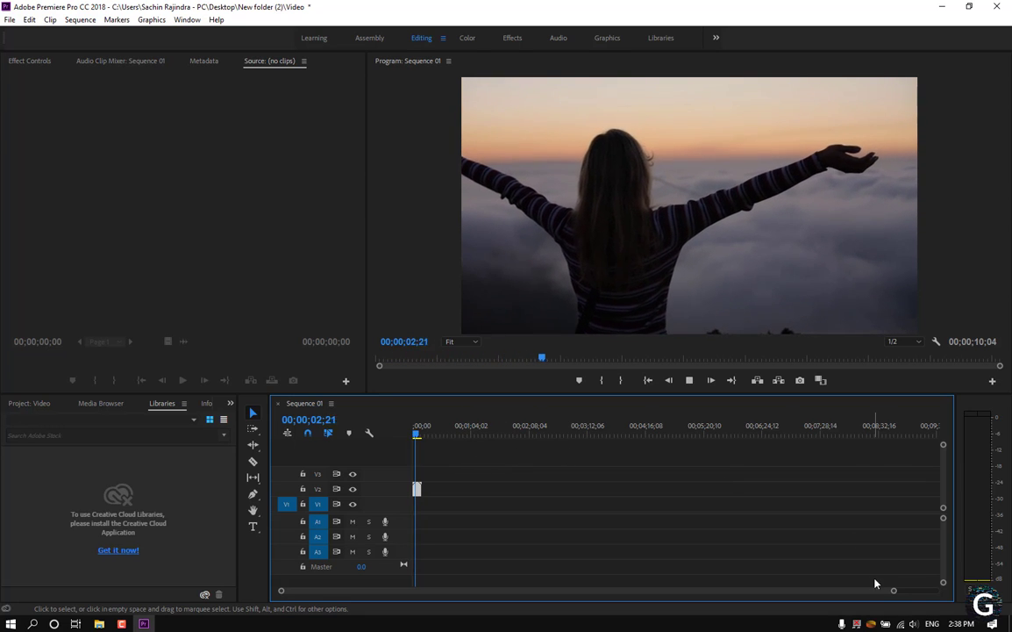
{"action": "left_click_drag", "start_coordinate": [893, 592], "coordinate": [648, 592]}
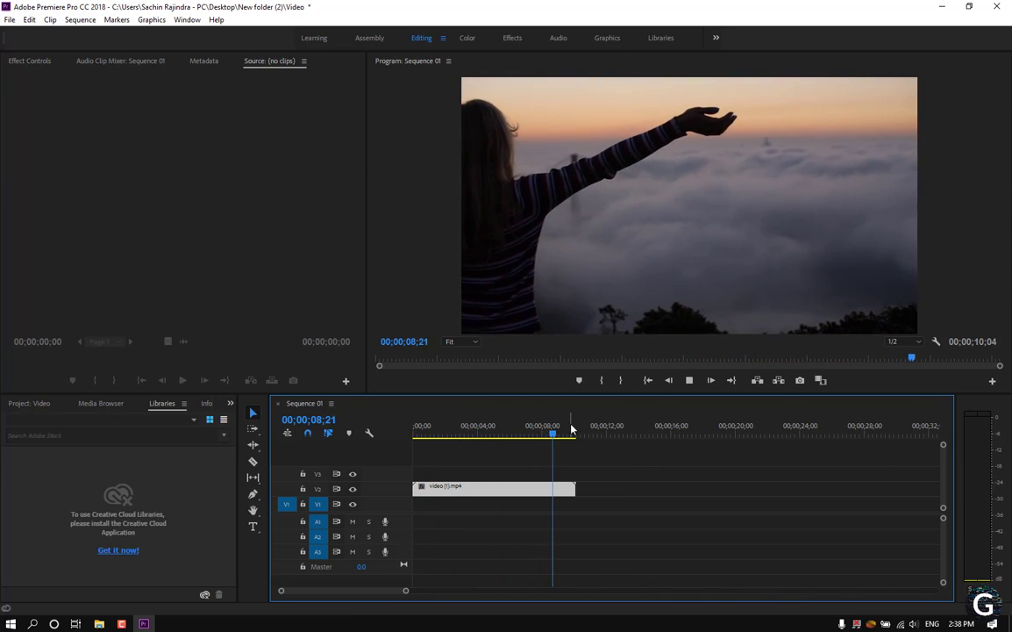
{"action": "key", "text": "Home"}
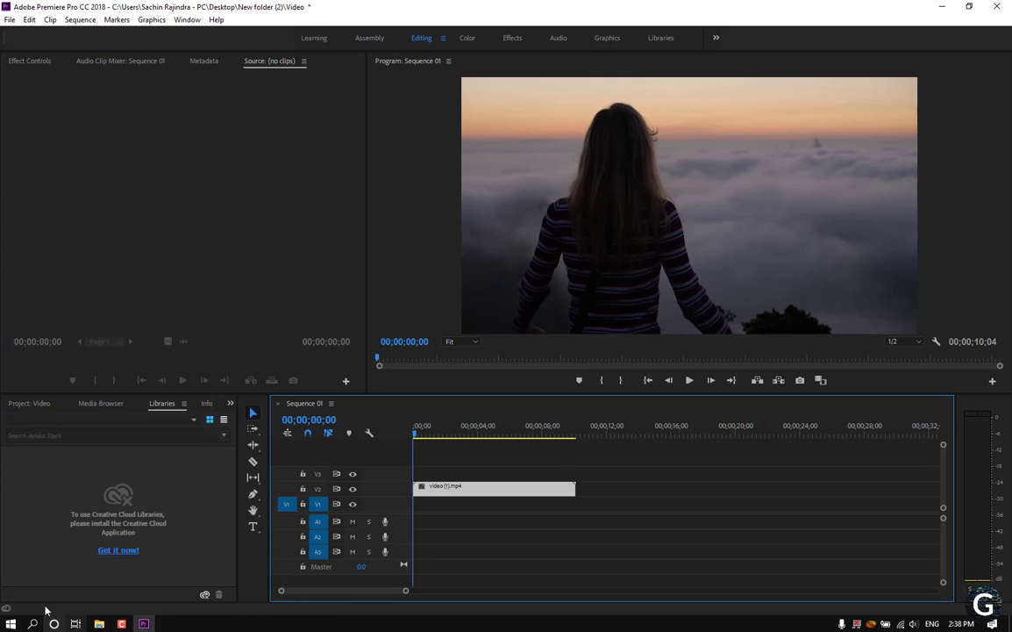
- Place Sequence 01.mp4 on V3 above the background and preview until SUBSCRIBE appears
{"action": "left_click", "coordinate": [99, 623]}
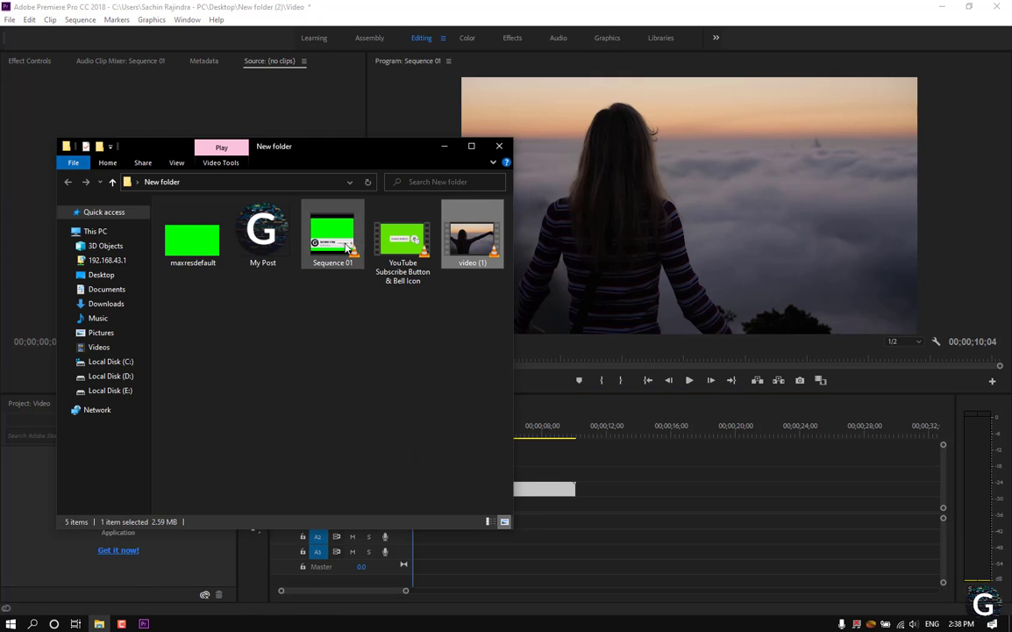
{"action": "mouse_move", "coordinate": [346, 249]}
{"action": "left_mouse_down"}
{"action": "mouse_move", "coordinate": [579, 474]}
{"action": "mouse_move", "coordinate": [444, 477]}
{"action": "left_mouse_up"}
{"action": "left_click", "coordinate": [598, 474]}
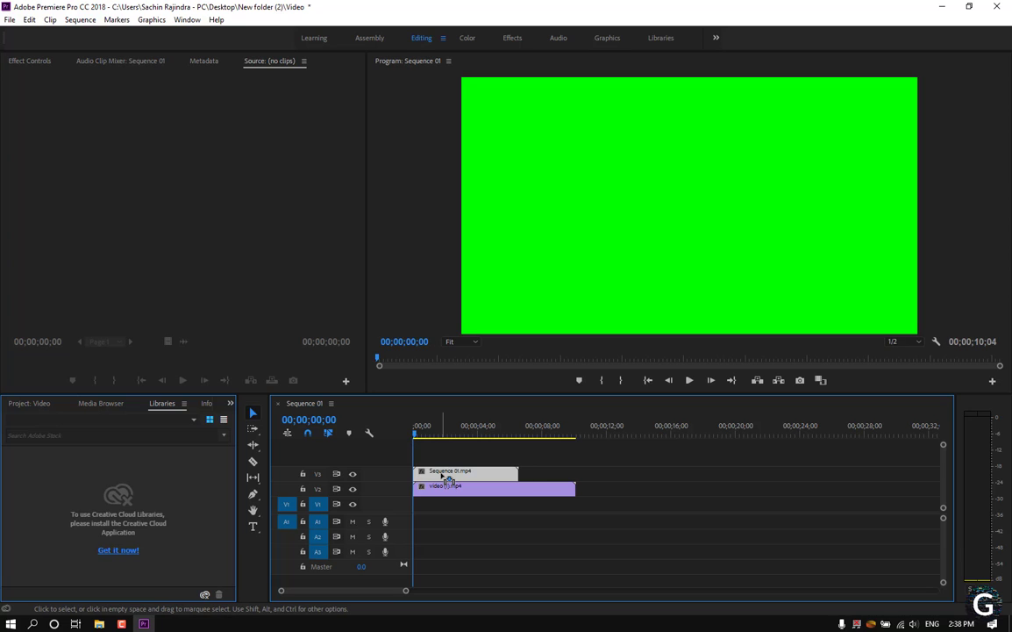
{"action": "key", "text": "space"}
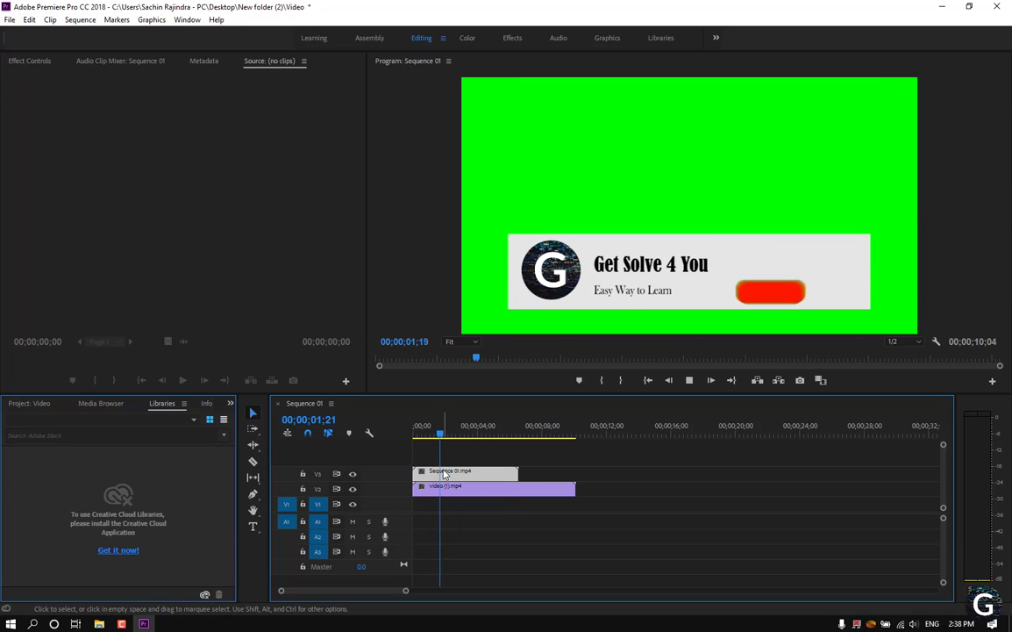
{"action": "key", "text": "space"}
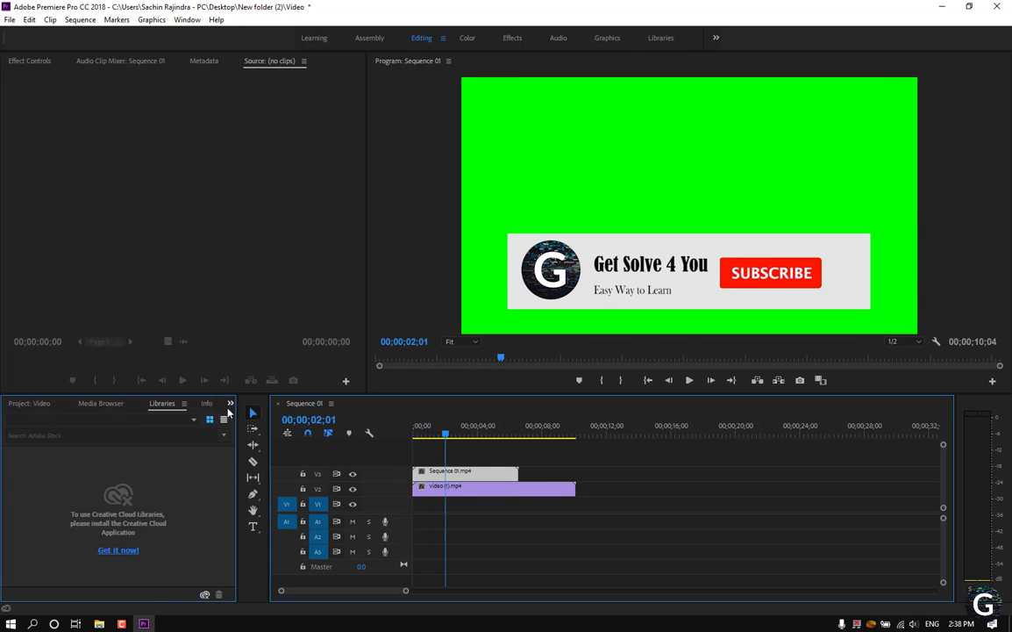
{"action": "left_click", "coordinate": [230, 403]}
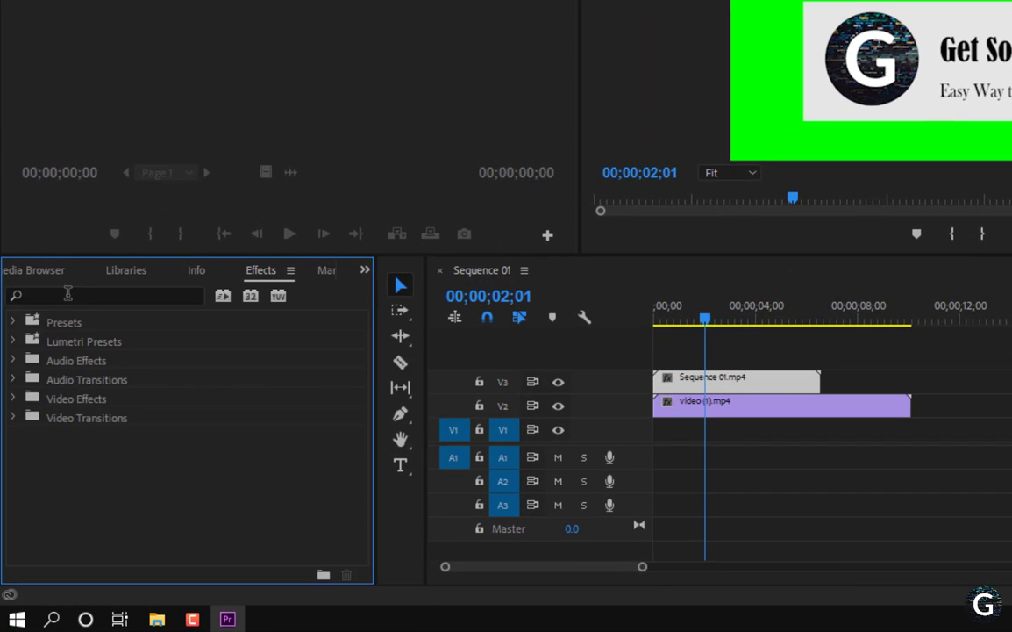
- Apply Ultra Key to Sequence 01.mp4 with the sampled green as Key Color, then preview
{"action": "left_click", "coordinate": [67, 295]}
{"action": "type", "text": "ultr"}
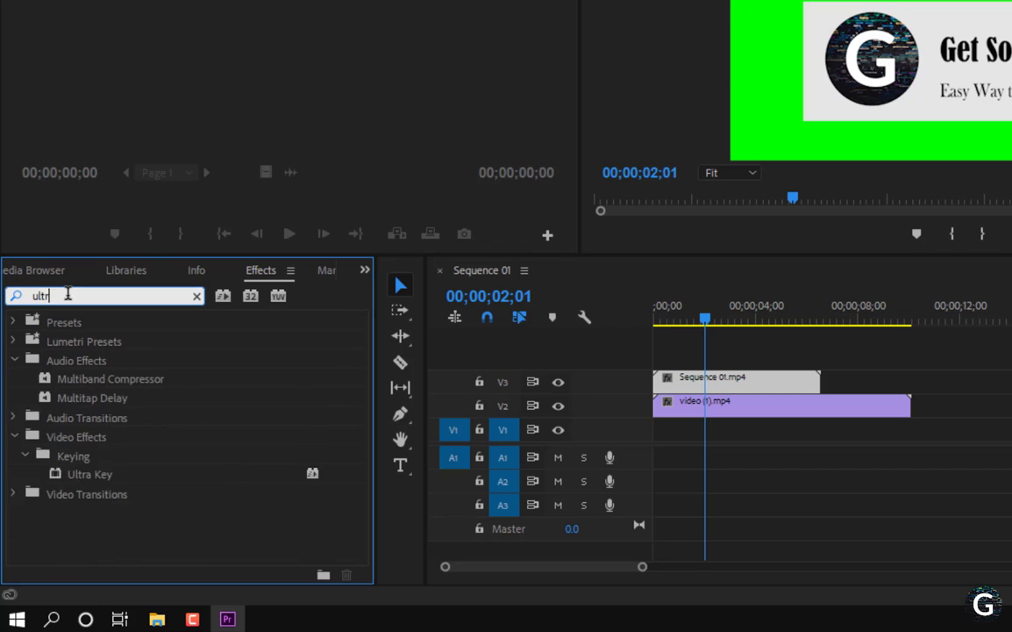
{"action": "type", "text": "a"}
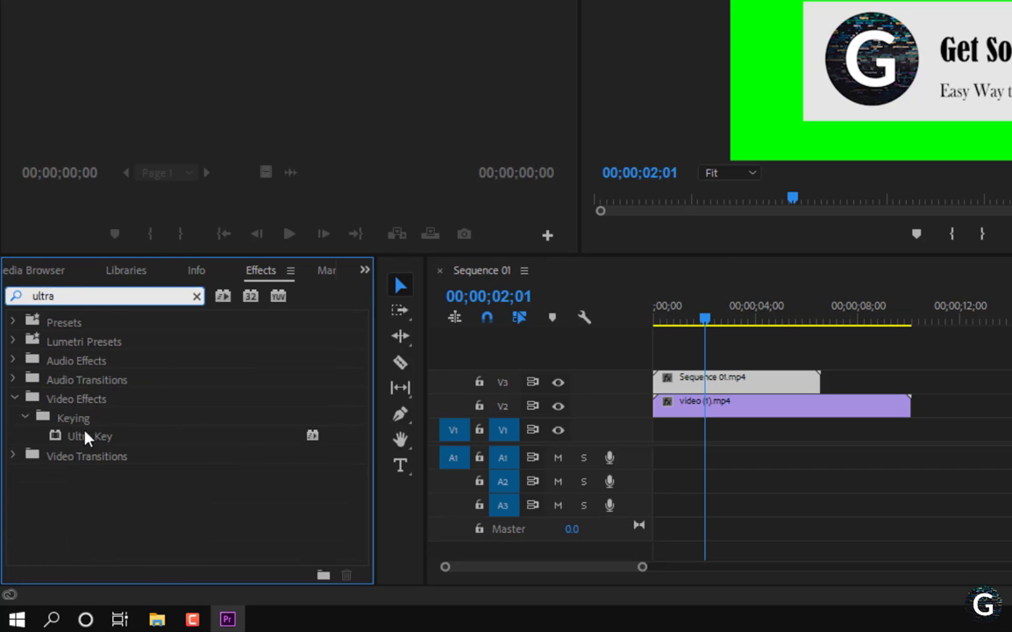
{"action": "left_click", "coordinate": [85, 436]}
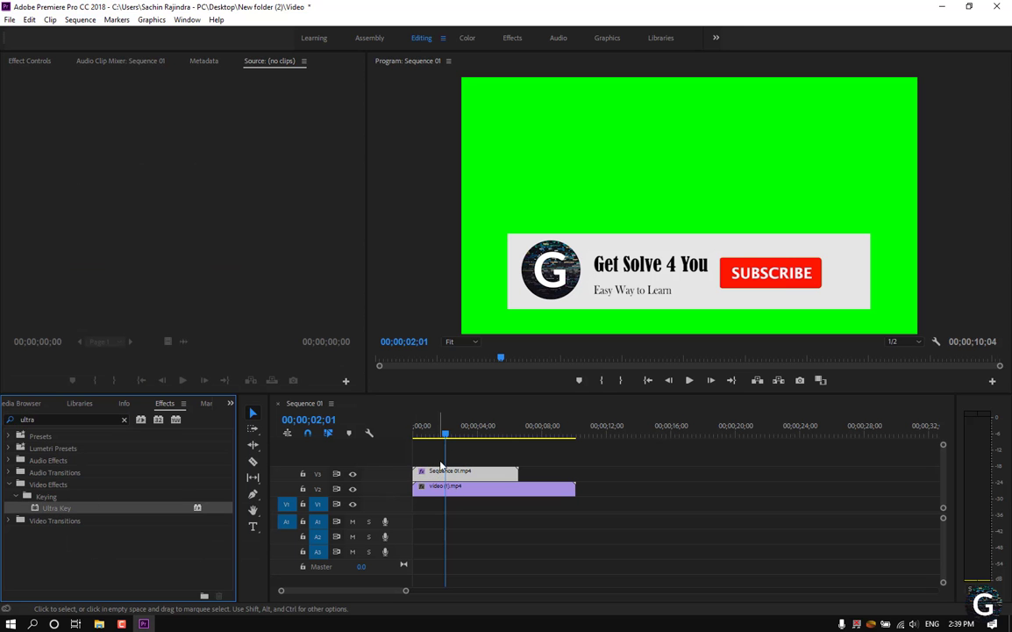
{"action": "left_click", "coordinate": [34, 60]}
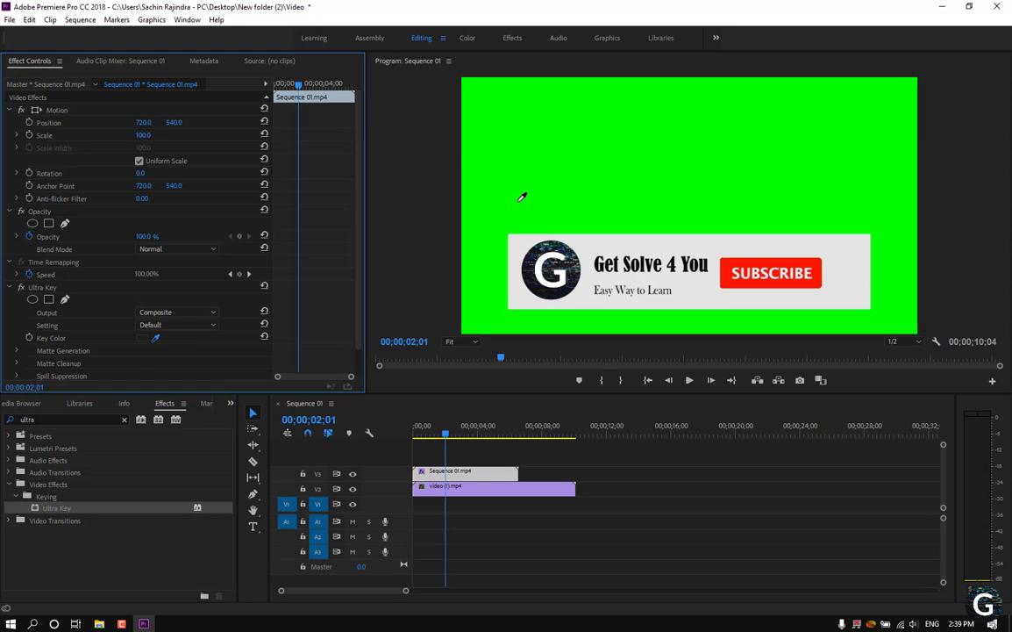
{"action": "left_click", "coordinate": [638, 164]}
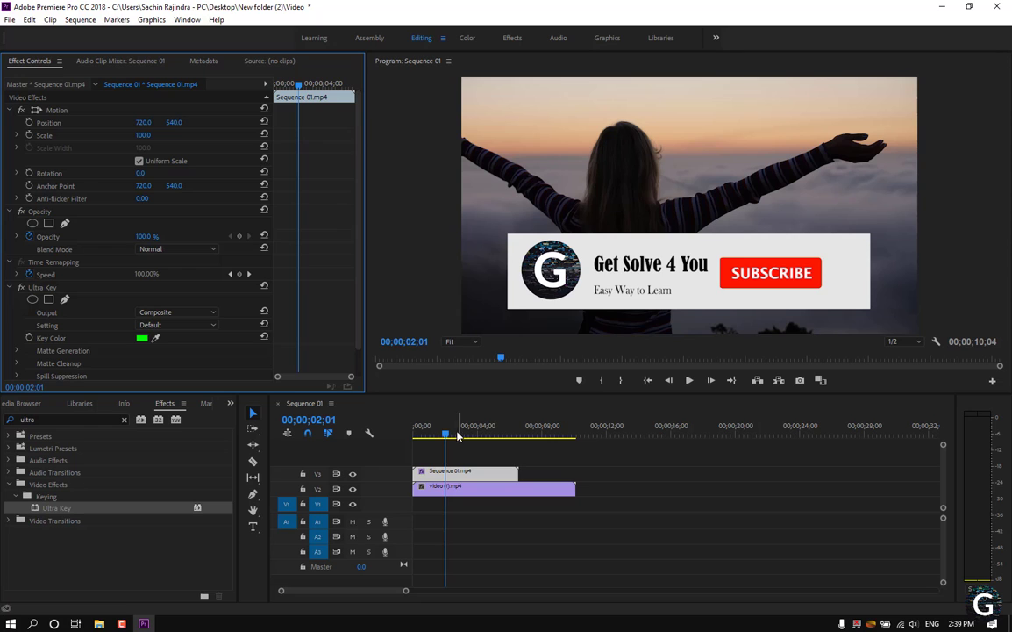
{"action": "left_click_drag", "start_coordinate": [450, 436], "coordinate": [421, 433]}
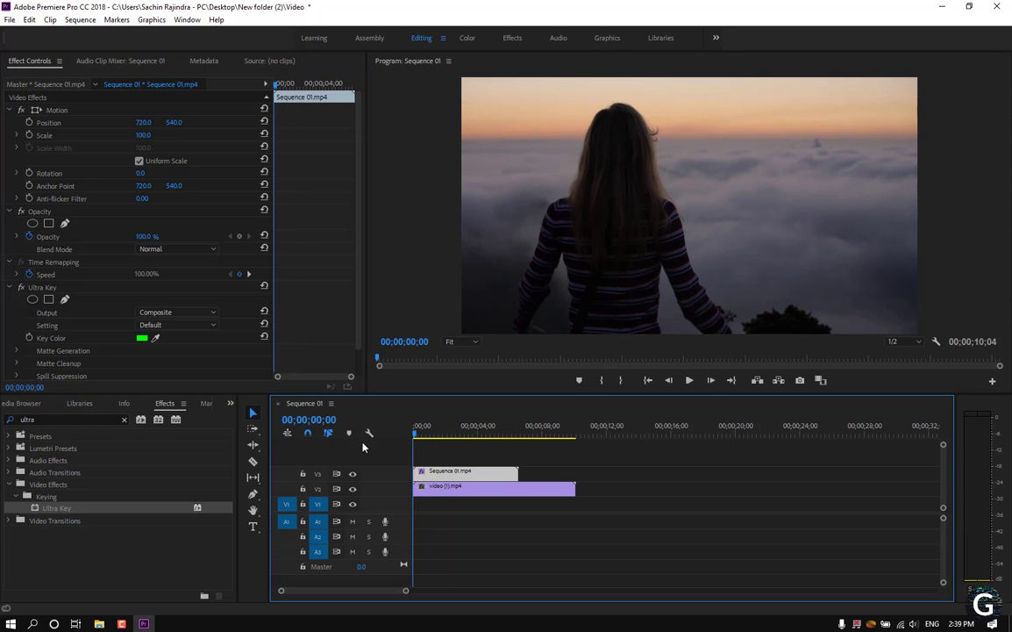
{"action": "key", "text": "space"}
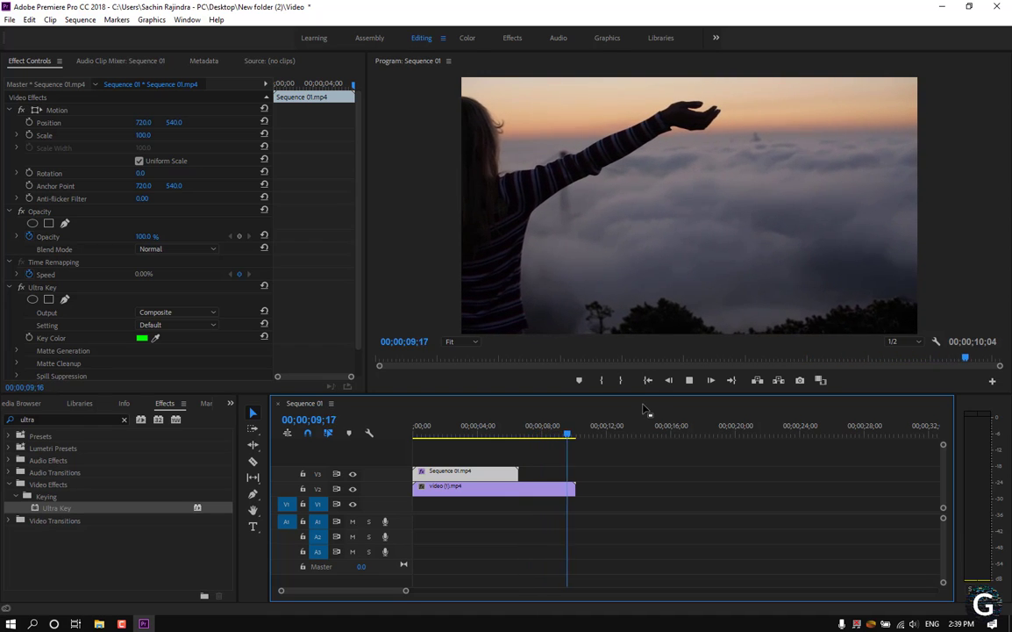
- Export the keyed composite as Sequence 01_1 into New folder
{"action": "left_click", "coordinate": [10, 20]}
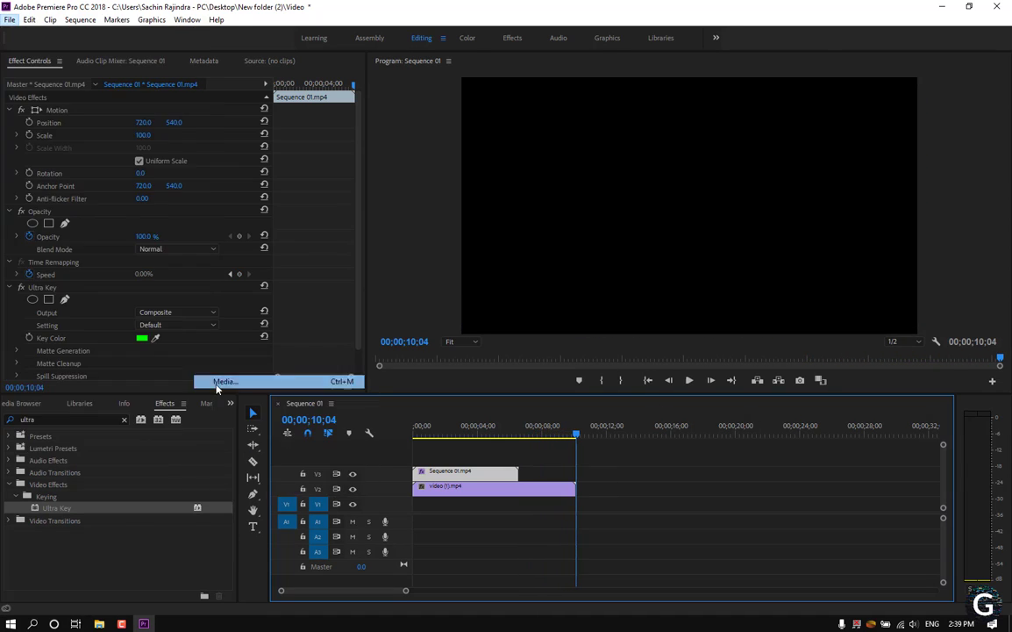
{"action": "left_click", "coordinate": [226, 384]}
{"action": "left_click", "coordinate": [719, 427]}
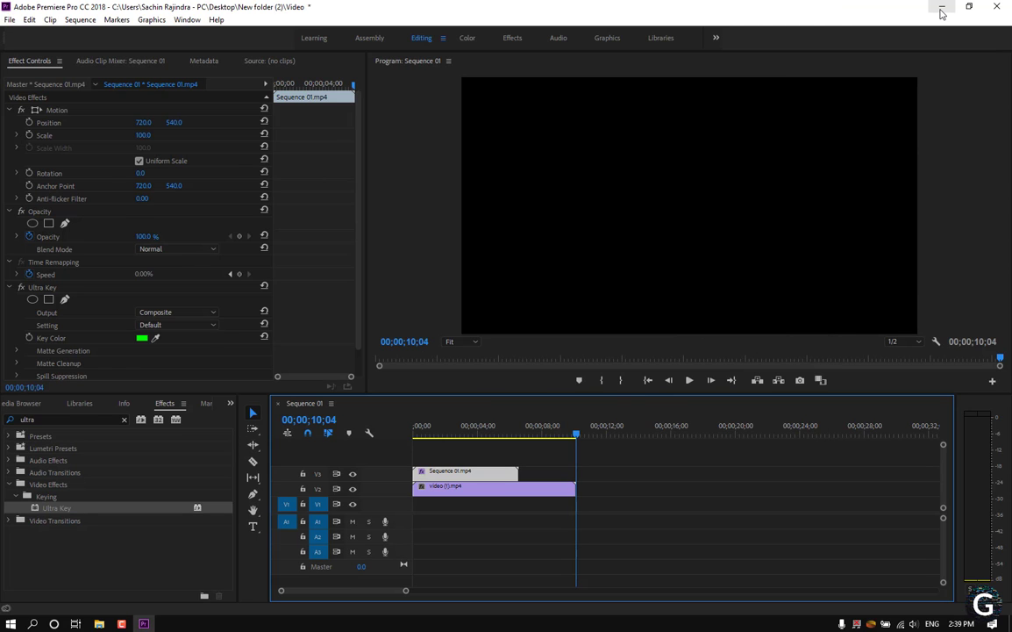
{"action": "left_click", "coordinate": [945, 7]}
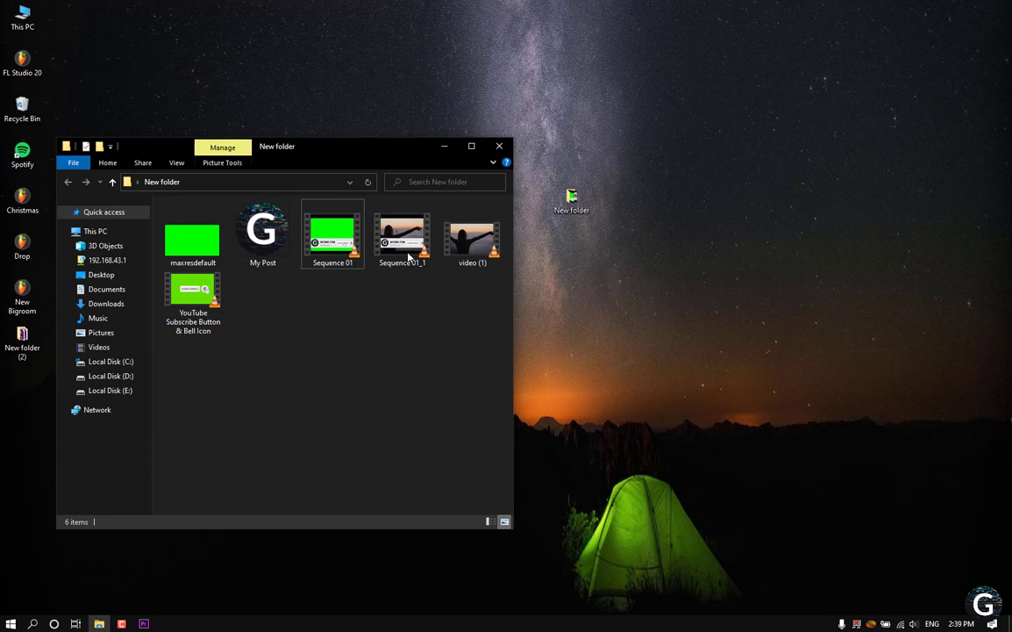
{"action": "left_click", "coordinate": [421, 235]}
{"action": "double_click", "coordinate": [422, 236]}
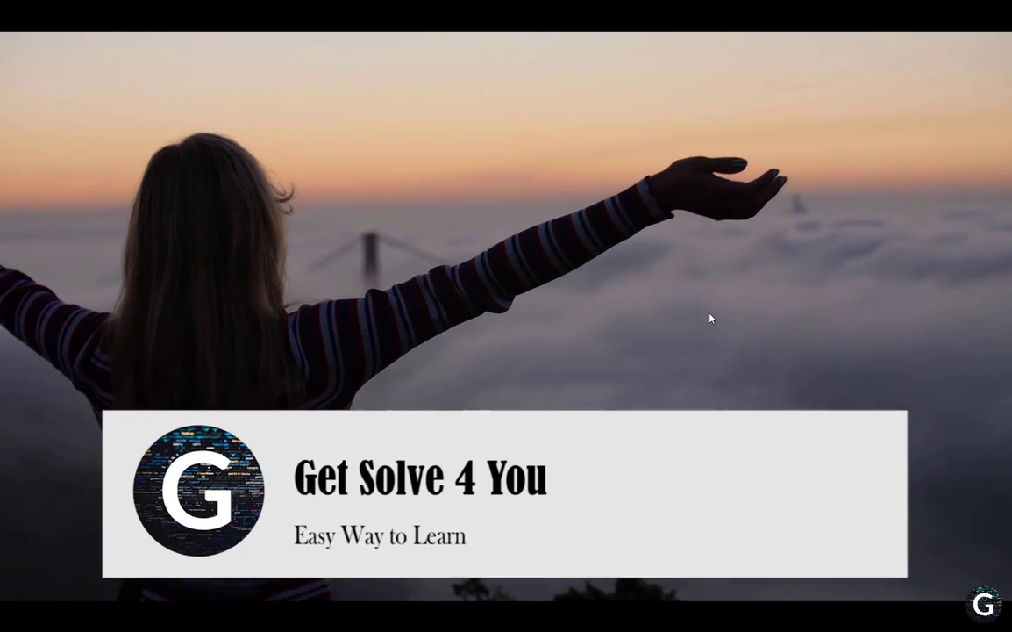
{"action": "mouse_move", "coordinate": [714, 82]}
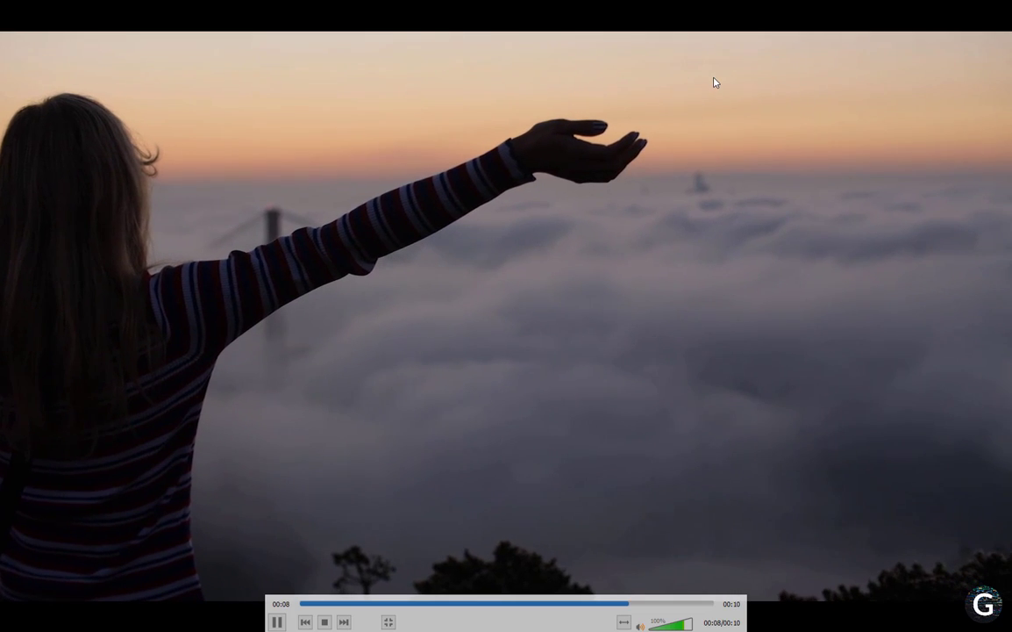
{"action": "double_click", "coordinate": [735, 147]}
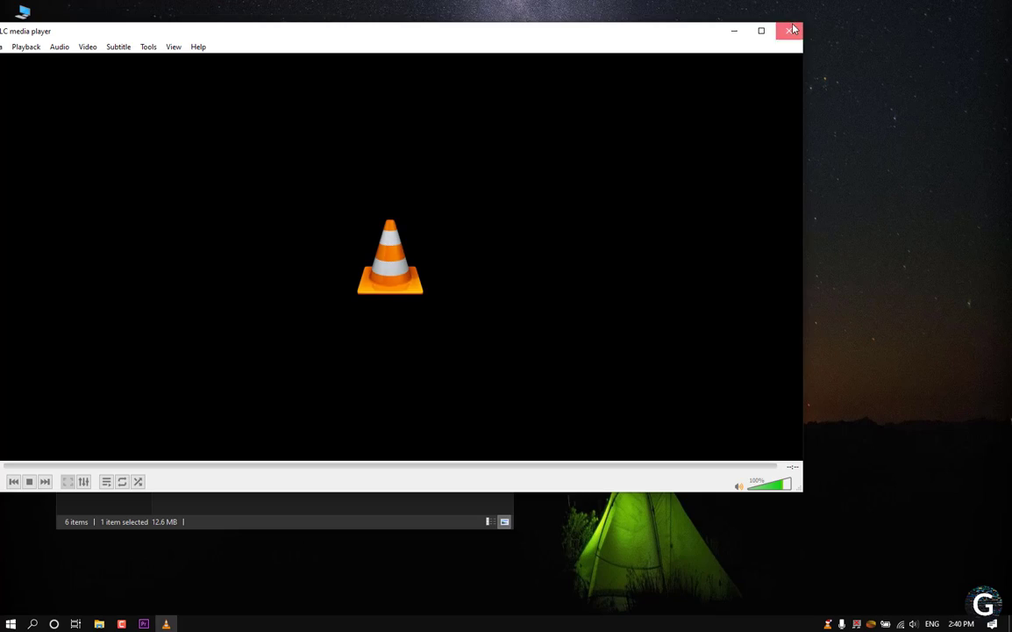
{"action": "left_click", "coordinate": [792, 30]}
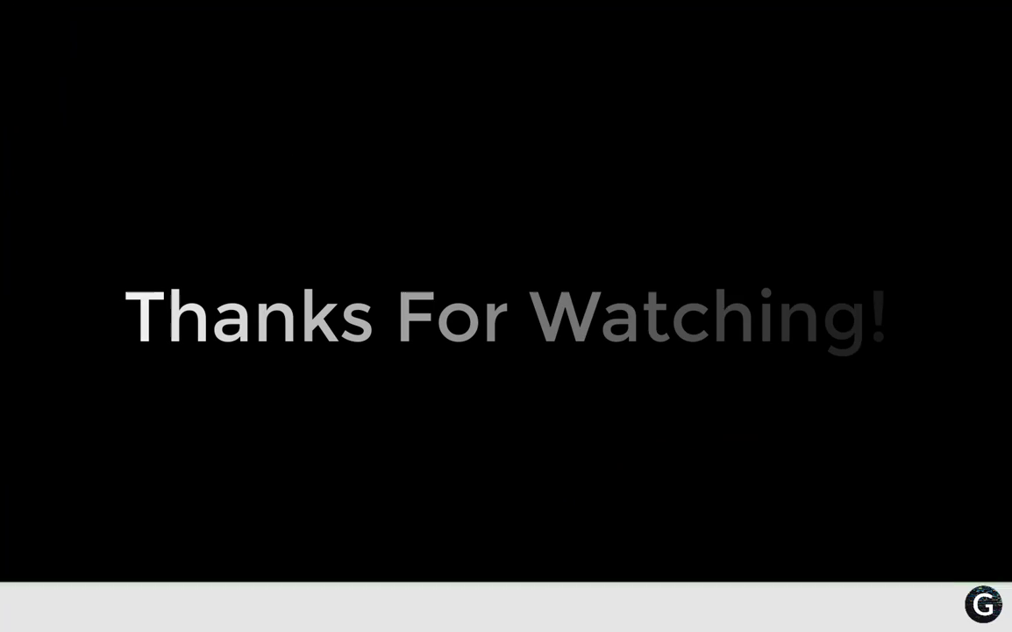